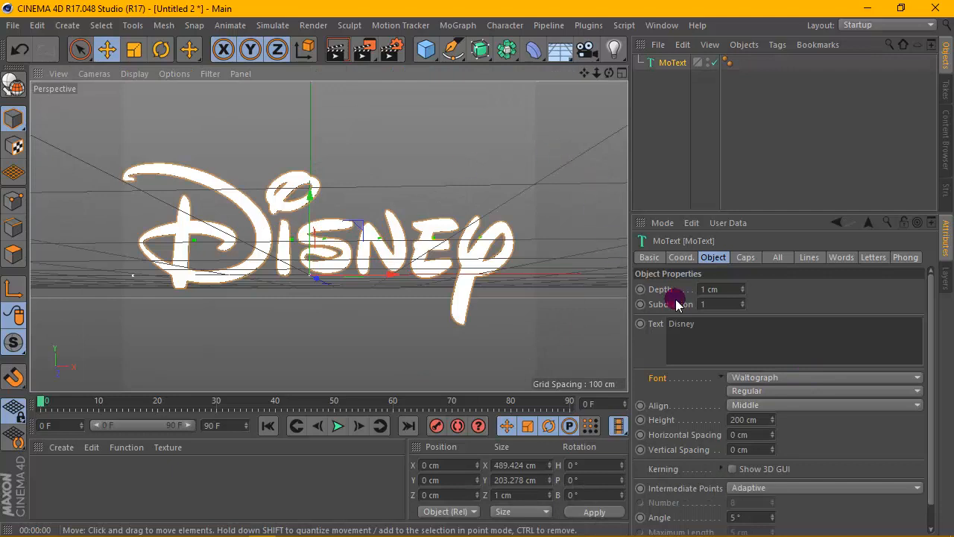
Set the extrusion depth of the Disney MoText object to 35 cm
{"action": "left_click", "coordinate": [714, 289]}
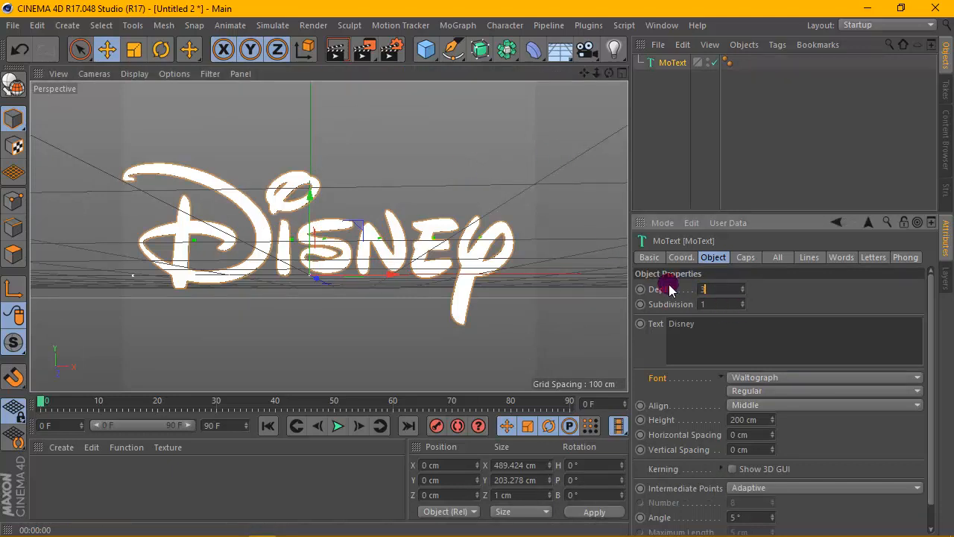
{"action": "type", "text": "35"}
{"action": "left_click", "coordinate": [670, 65]}
{"action": "scroll", "coordinate": [488, 171], "scroll_direction": "up", "scroll_amount": 2}
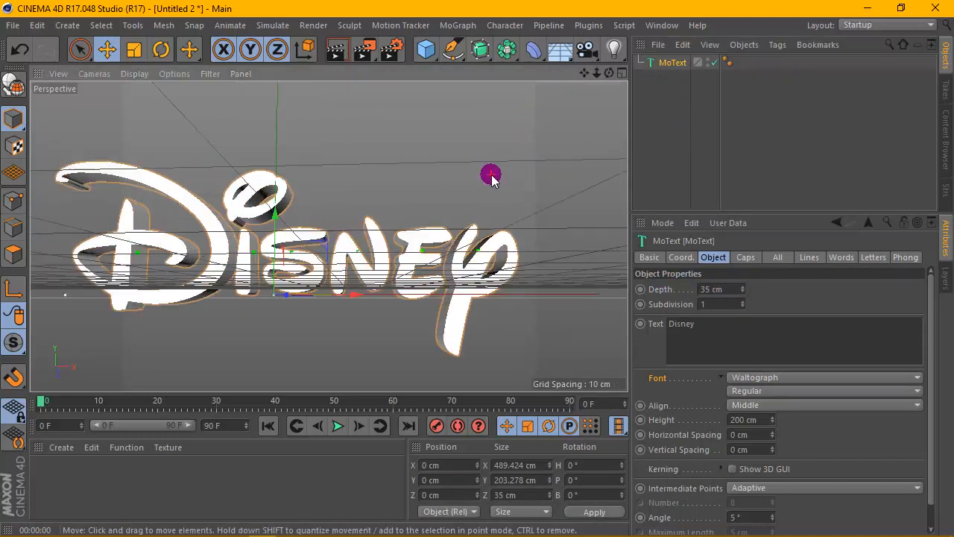
{"action": "left_click_drag", "start_coordinate": [625, 84], "coordinate": [631, 140]}
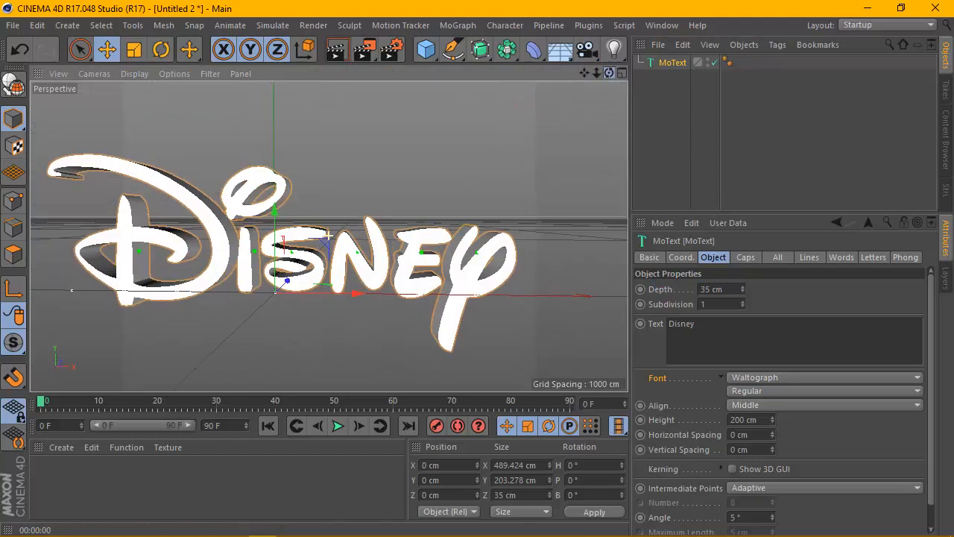
Give the text's start a Fillet Cap with 2 steps and a 2 cm radius, and preview the render in the viewport
{"action": "left_click", "coordinate": [746, 257]}
{"action": "left_click", "coordinate": [772, 290]}
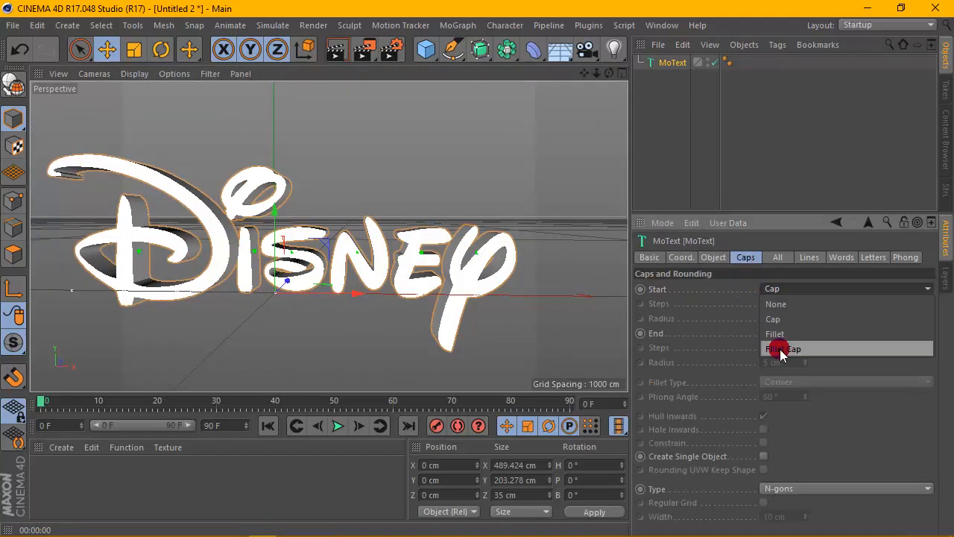
{"action": "left_click", "coordinate": [779, 351]}
{"action": "left_click", "coordinate": [775, 318]}
{"action": "type", "text": "2"}
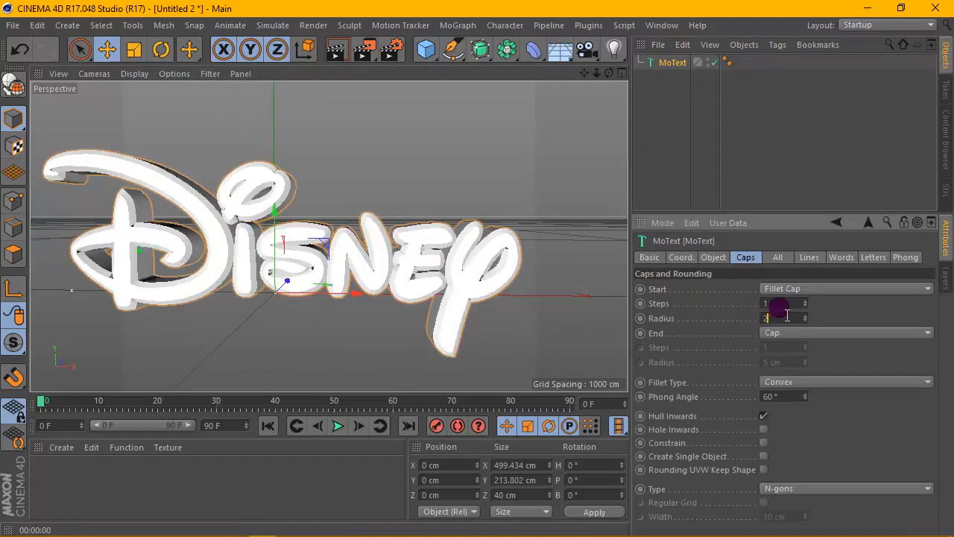
{"action": "left_click", "coordinate": [781, 304]}
{"action": "type", "text": "2"}
{"action": "left_click", "coordinate": [842, 315]}
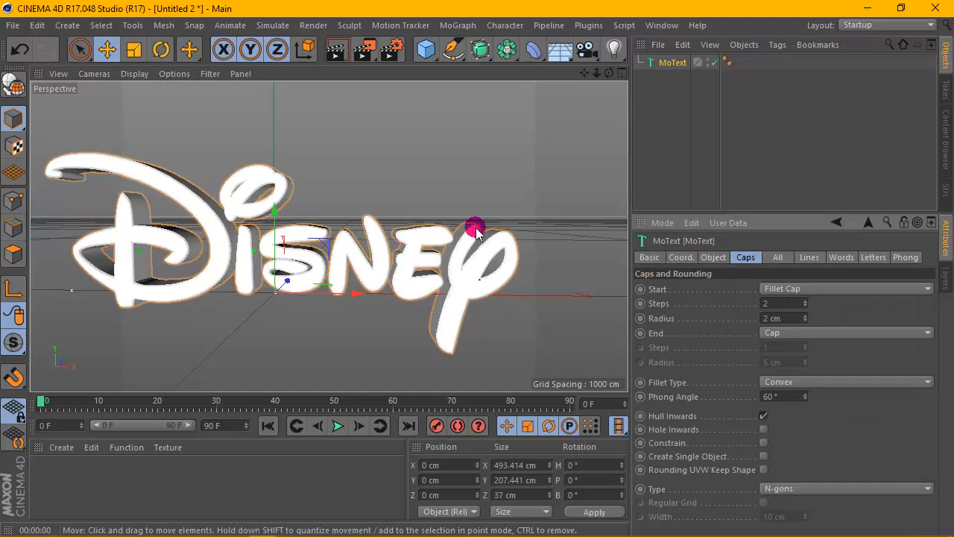
{"action": "left_click", "coordinate": [336, 49]}
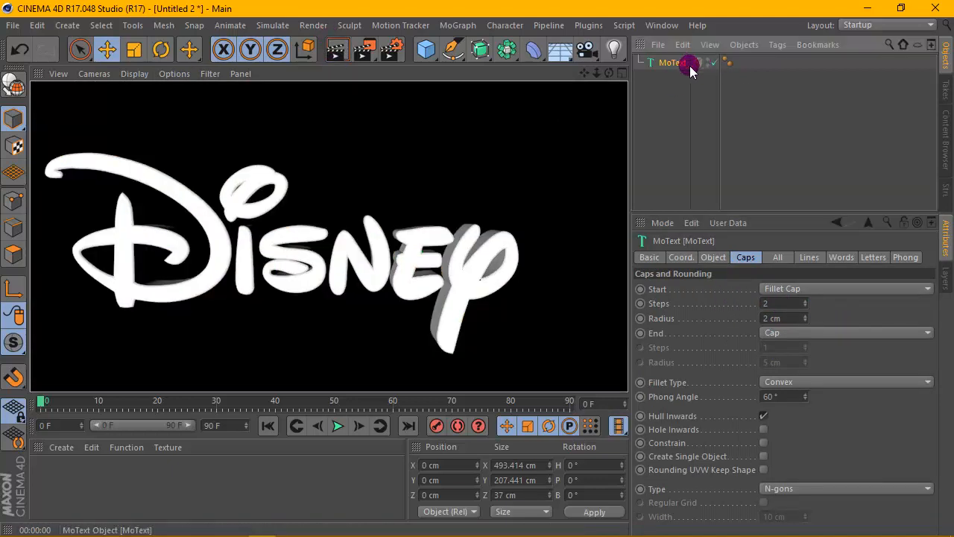
Set the horizontal spacing of the MoText letters to 2 cm
{"action": "left_click", "coordinate": [686, 64]}
{"action": "left_click", "coordinate": [718, 255]}
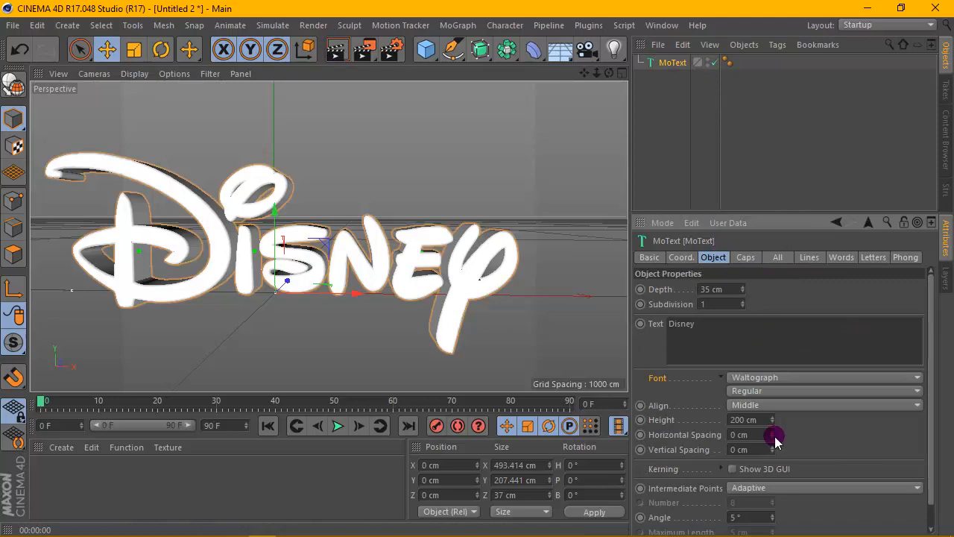
{"action": "left_click_drag", "start_coordinate": [776, 441], "coordinate": [775, 437]}
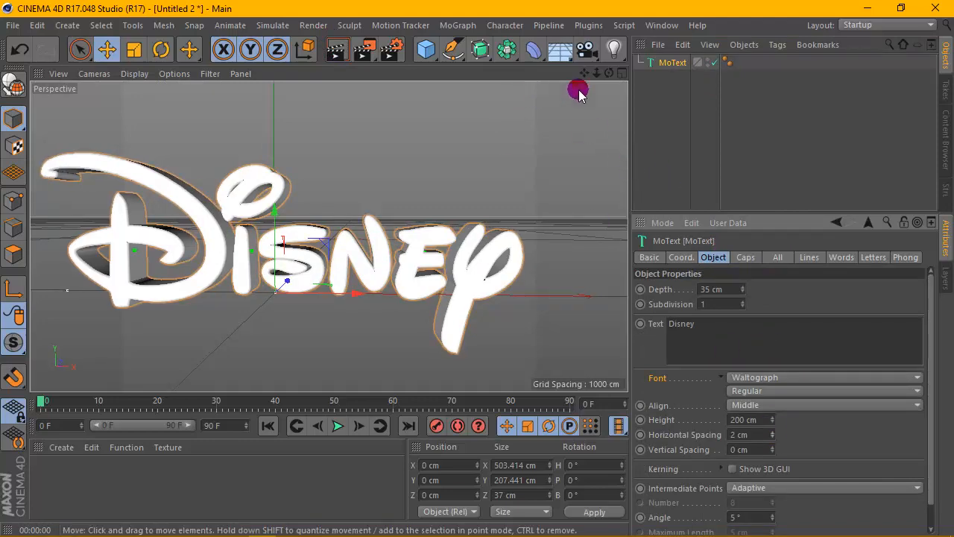
{"action": "left_click_drag", "start_coordinate": [572, 71], "coordinate": [586, 74]}
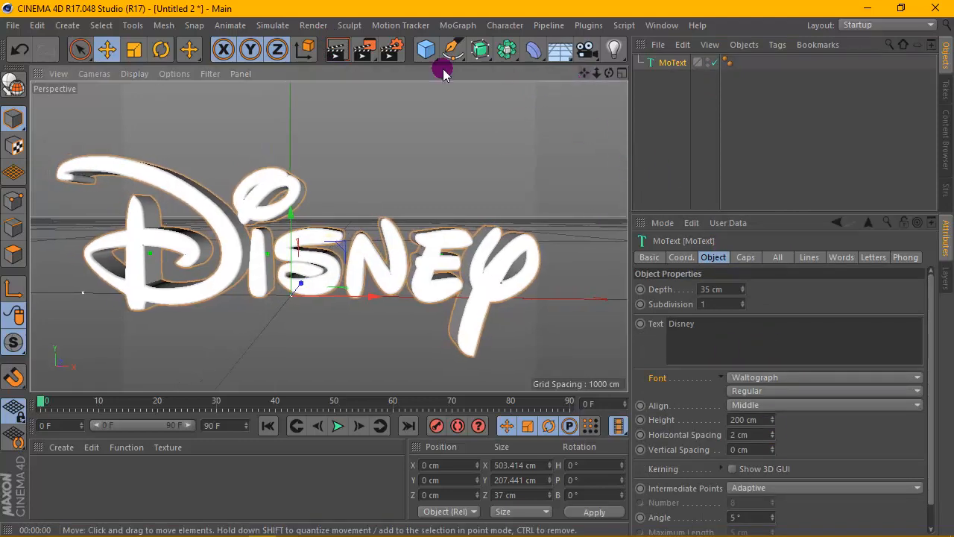
Apply the HDV/HDTV 720 25 film/video preset to the render output settings
{"action": "left_click", "coordinate": [391, 49]}
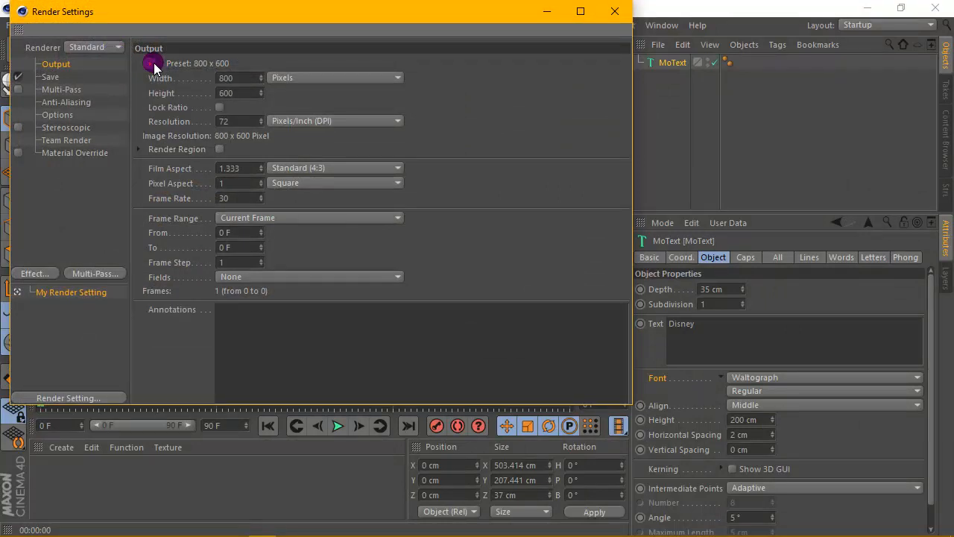
{"action": "left_click", "coordinate": [152, 65]}
{"action": "mouse_move", "coordinate": [192, 109]}
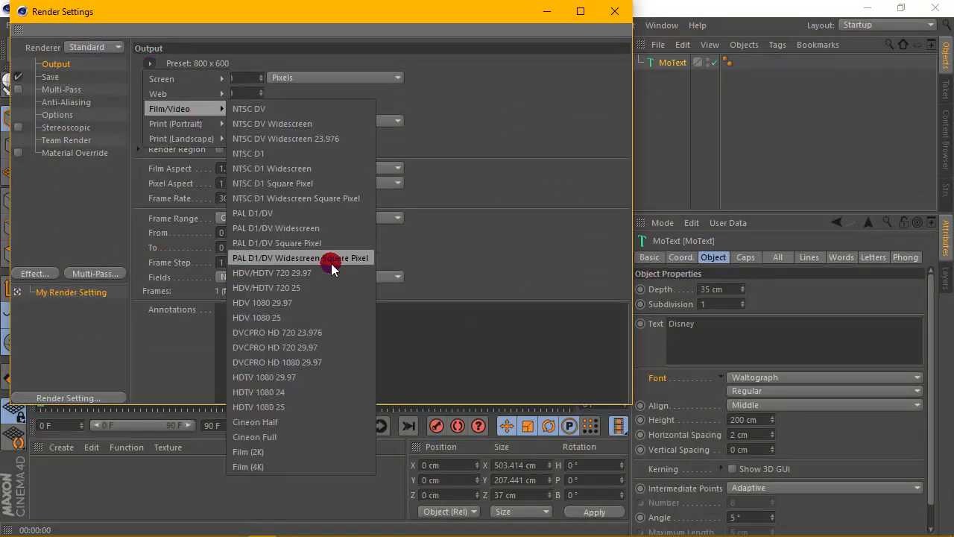
{"action": "left_click", "coordinate": [321, 287]}
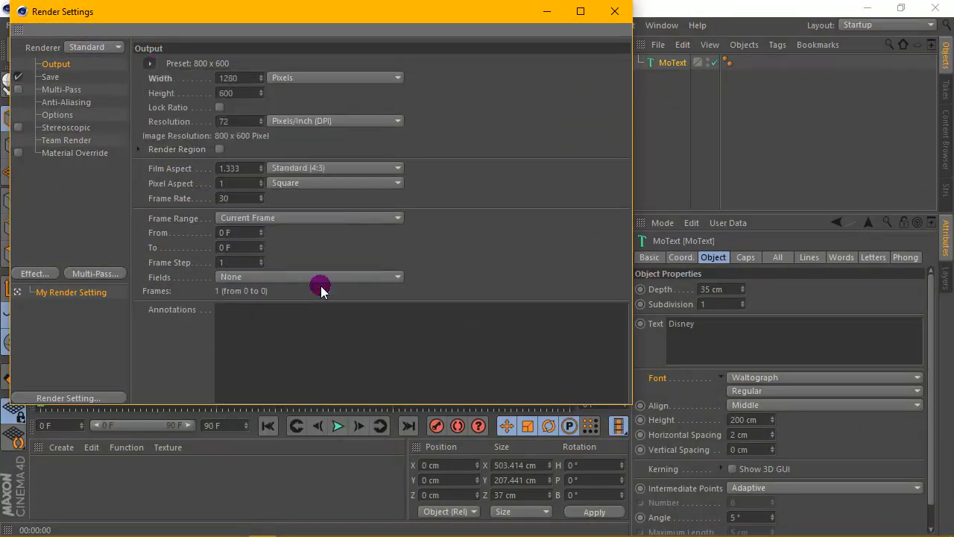
{"action": "left_click", "coordinate": [612, 12]}
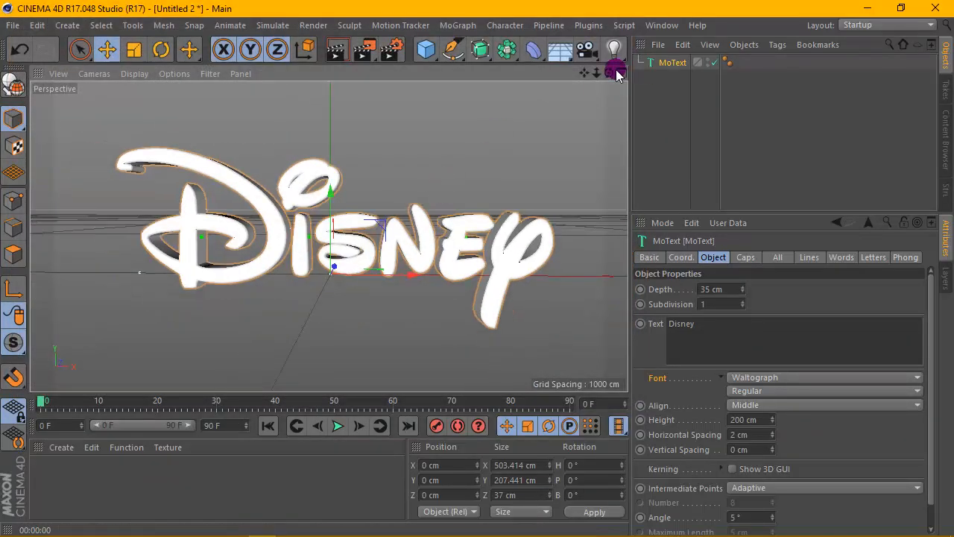
{"action": "left_click_drag", "start_coordinate": [617, 75], "coordinate": [589, 78]}
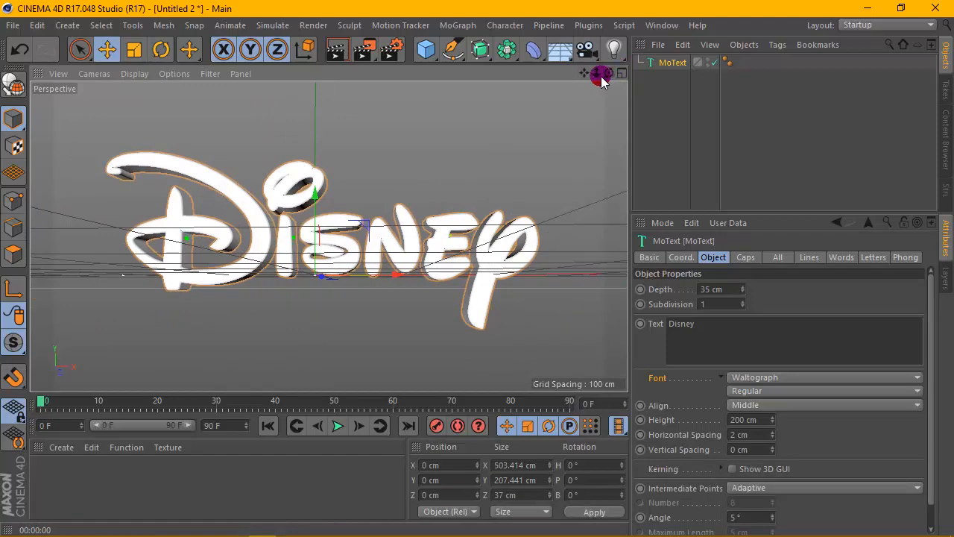
Create a new material and load a Gradient shader as the texture of its Color channel
{"action": "left_click", "coordinate": [61, 447]}
{"action": "left_click", "coordinate": [60, 319]}
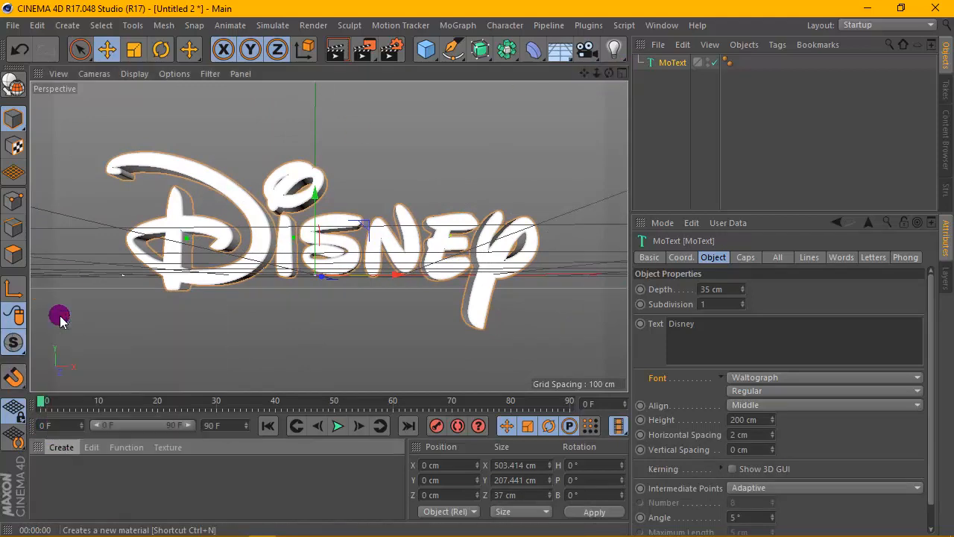
{"action": "double_click", "coordinate": [64, 479]}
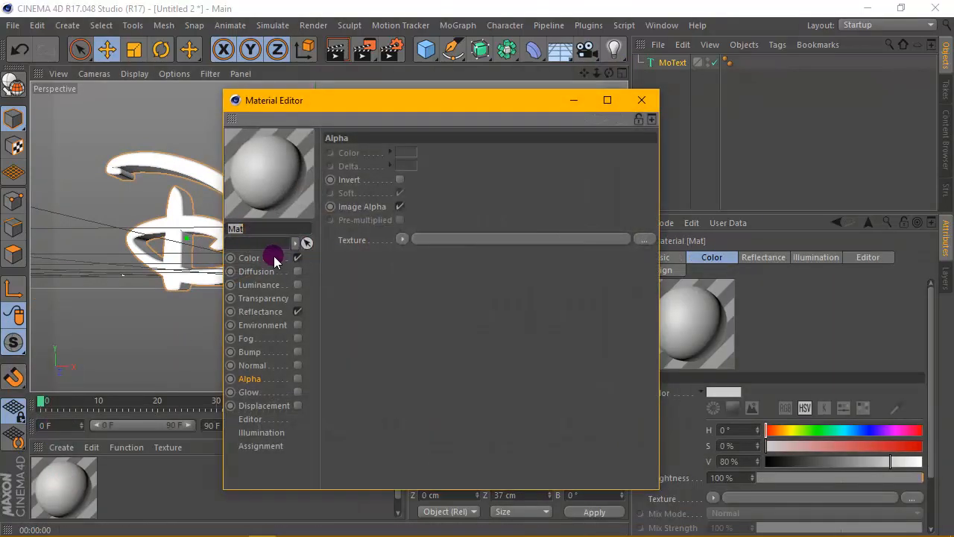
{"action": "left_click", "coordinate": [254, 258]}
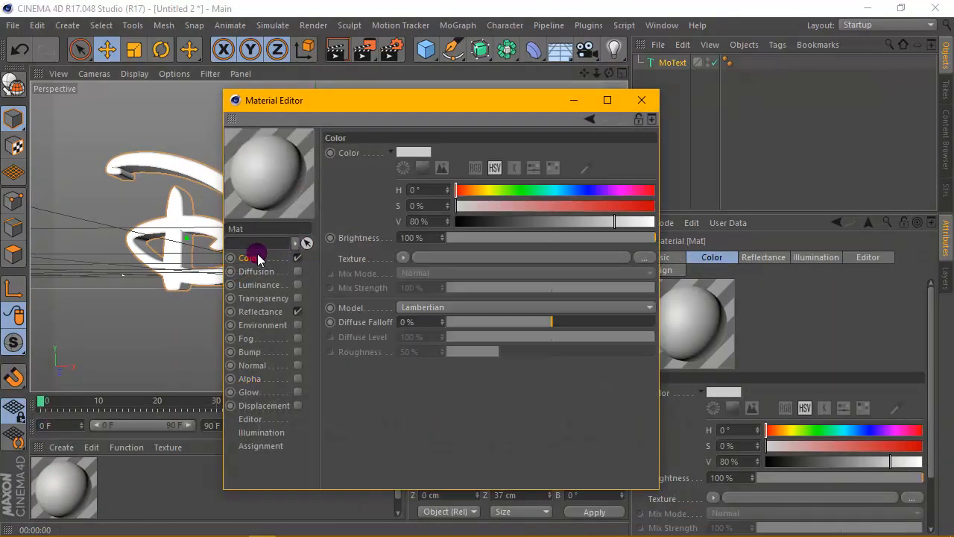
{"action": "left_click", "coordinate": [403, 258]}
{"action": "left_click", "coordinate": [458, 352]}
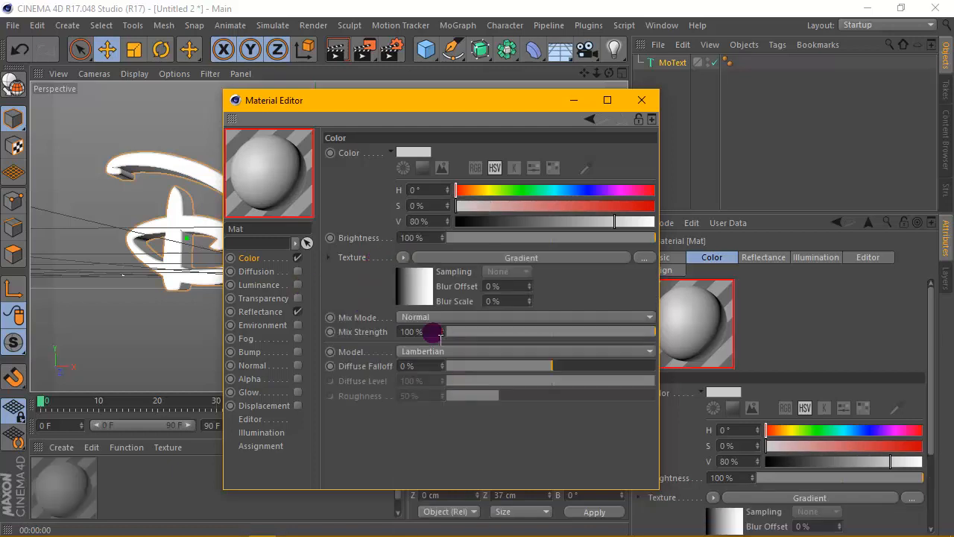
Set the gradient shader's type to 2D - V
{"action": "left_click", "coordinate": [403, 290]}
{"action": "left_click", "coordinate": [425, 288]}
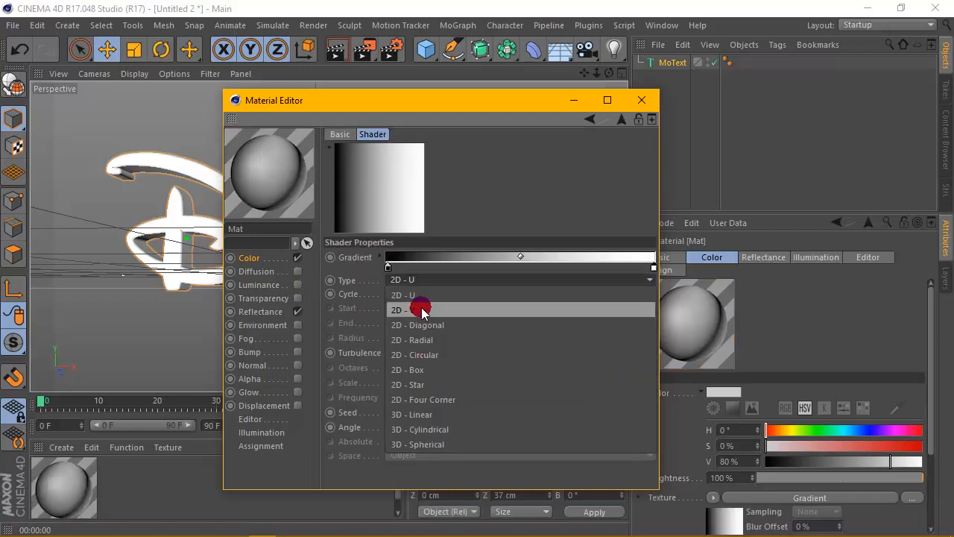
{"action": "left_click", "coordinate": [417, 305]}
Set the gradient's black starting knot to a dark gold with hue 41°, saturation 85% and value 41%
{"action": "double_click", "coordinate": [389, 267]}
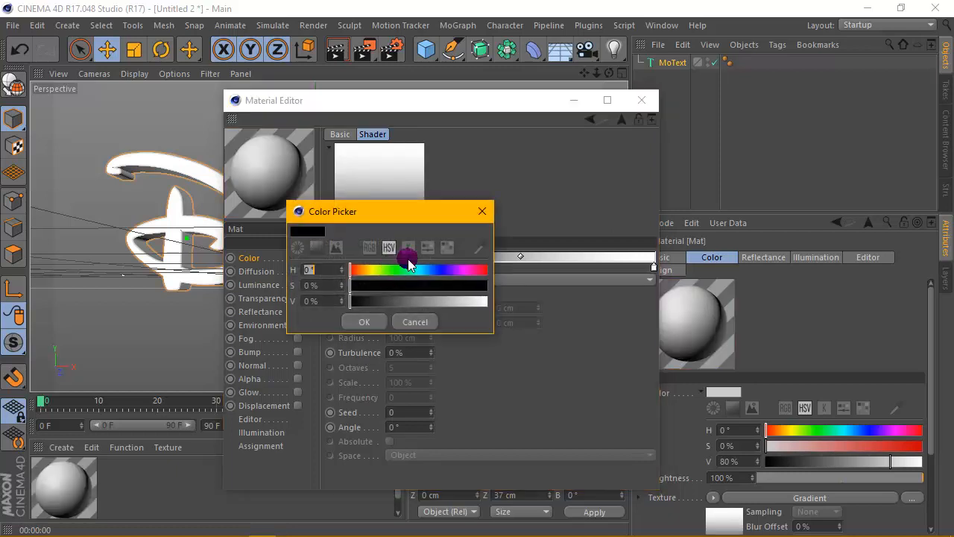
{"action": "left_click", "coordinate": [355, 270]}
{"action": "left_click", "coordinate": [390, 248]}
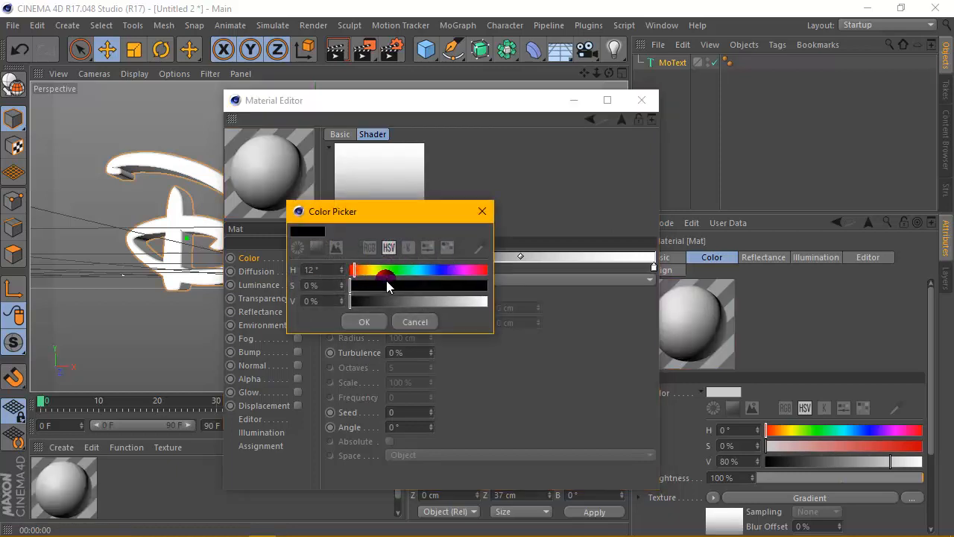
{"action": "left_click", "coordinate": [423, 285]}
{"action": "left_click", "coordinate": [406, 301]}
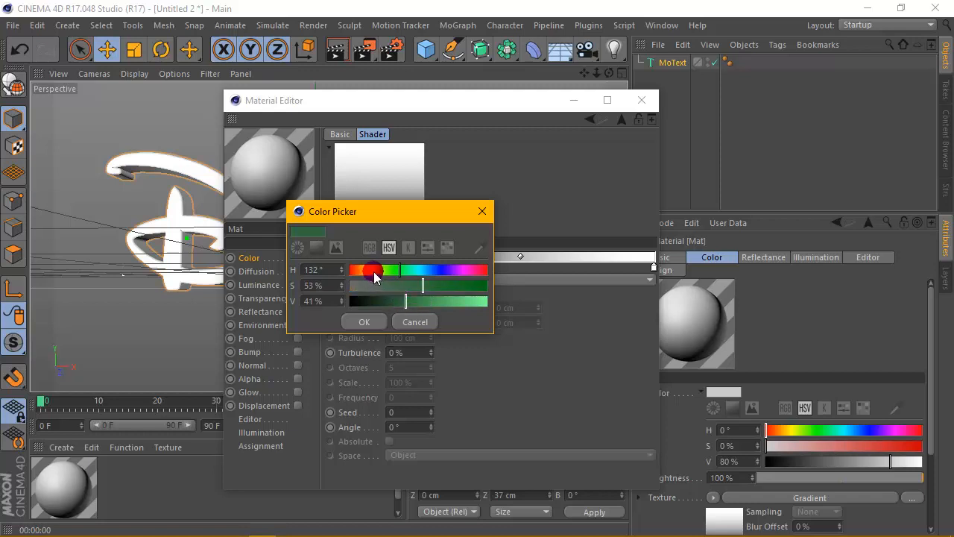
{"action": "left_click", "coordinate": [374, 271]}
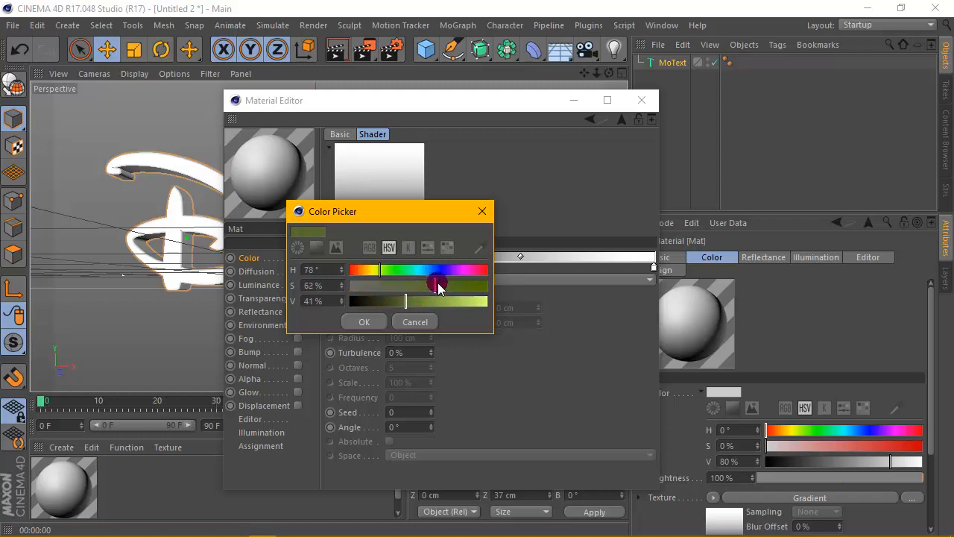
{"action": "left_click", "coordinate": [465, 285]}
{"action": "left_click", "coordinate": [375, 269]}
{"action": "left_click_drag", "start_coordinate": [376, 274], "coordinate": [366, 271]}
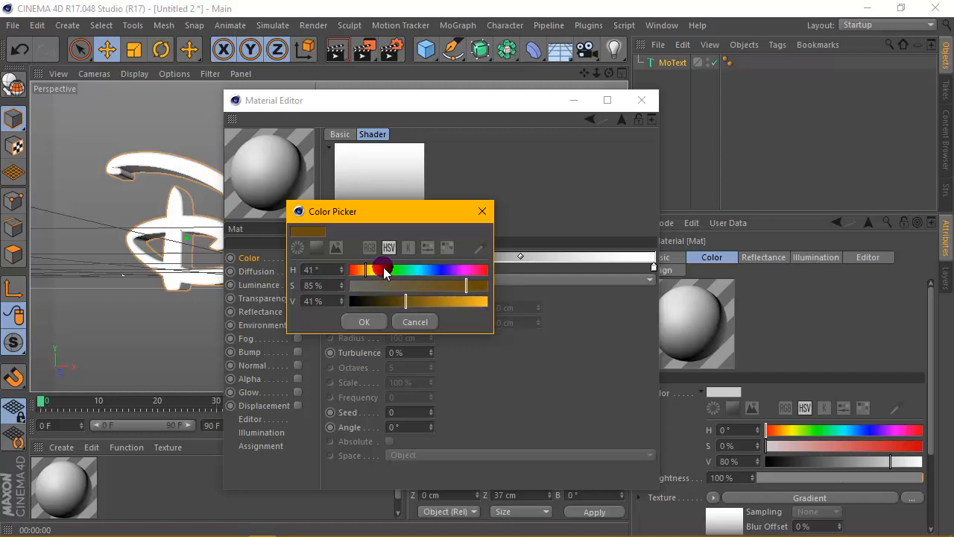
{"action": "left_click", "coordinate": [365, 321]}
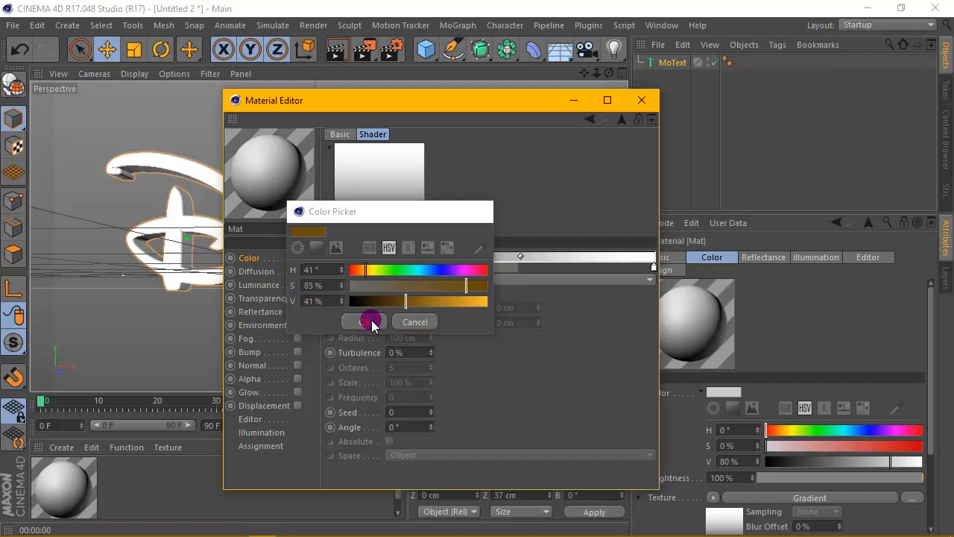
Set the gradient's white end knot to a golden yellow with a hue of 45°
{"action": "double_click", "coordinate": [653, 270]}
{"action": "left_click_drag", "start_coordinate": [654, 270], "coordinate": [632, 270]}
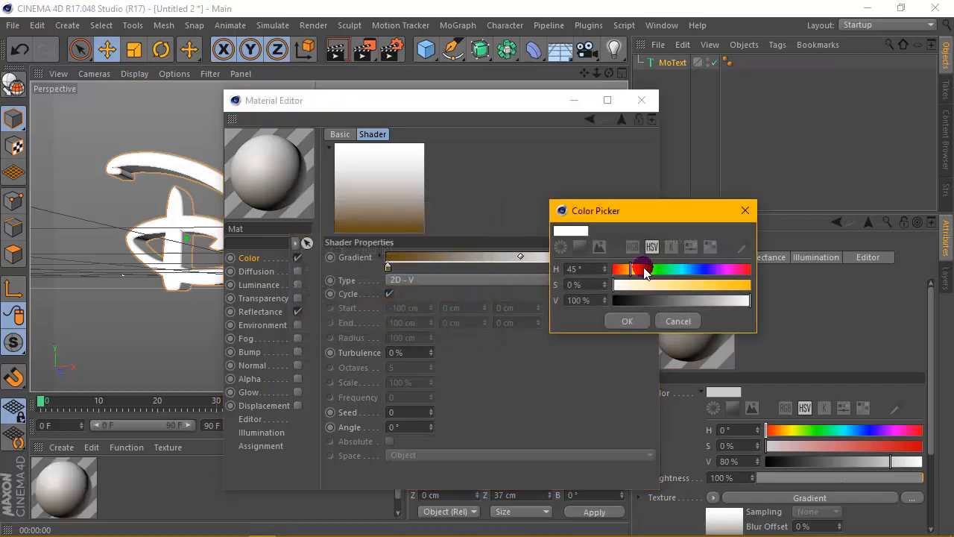
{"action": "left_click", "coordinate": [664, 285]}
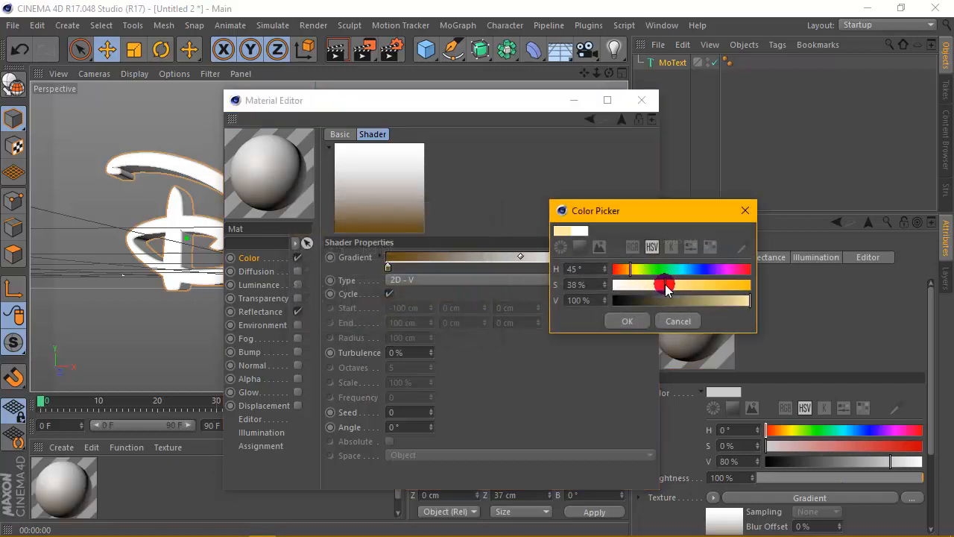
{"action": "left_click", "coordinate": [624, 322]}
Copy the gradient texture channel from the material's Color settings
{"action": "left_click", "coordinate": [258, 258]}
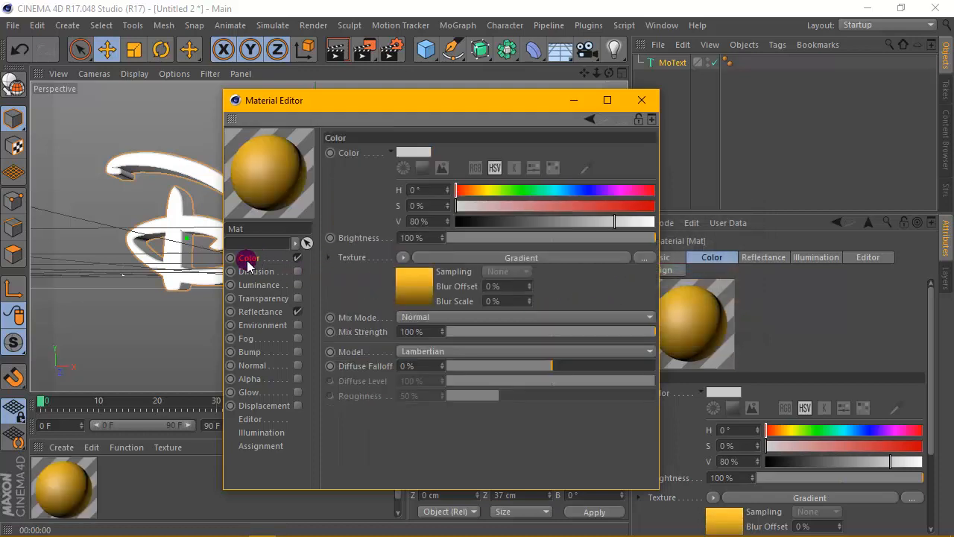
{"action": "left_click", "coordinate": [400, 258]}
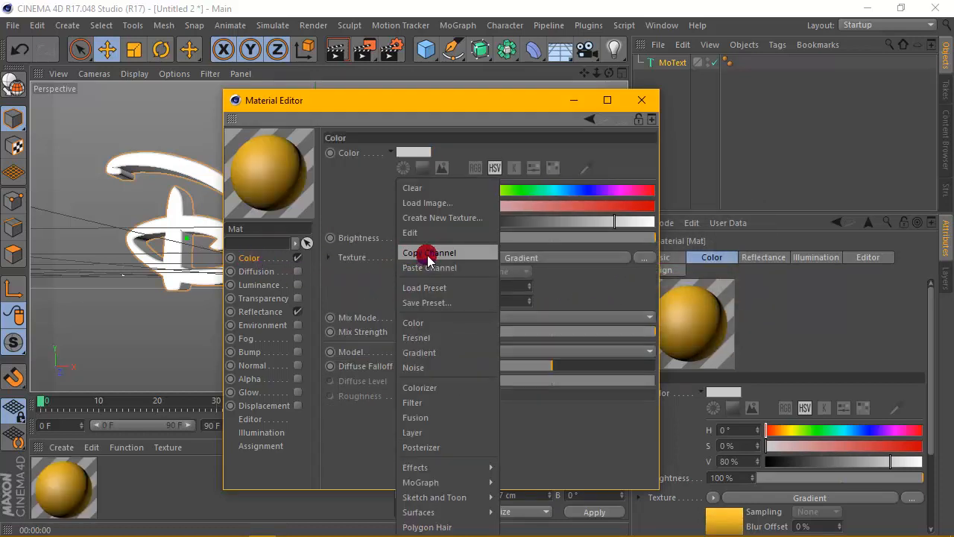
{"action": "left_click", "coordinate": [427, 255]}
Add a Beckmann layer to the material's Reflectance channel
{"action": "left_click", "coordinate": [260, 312]}
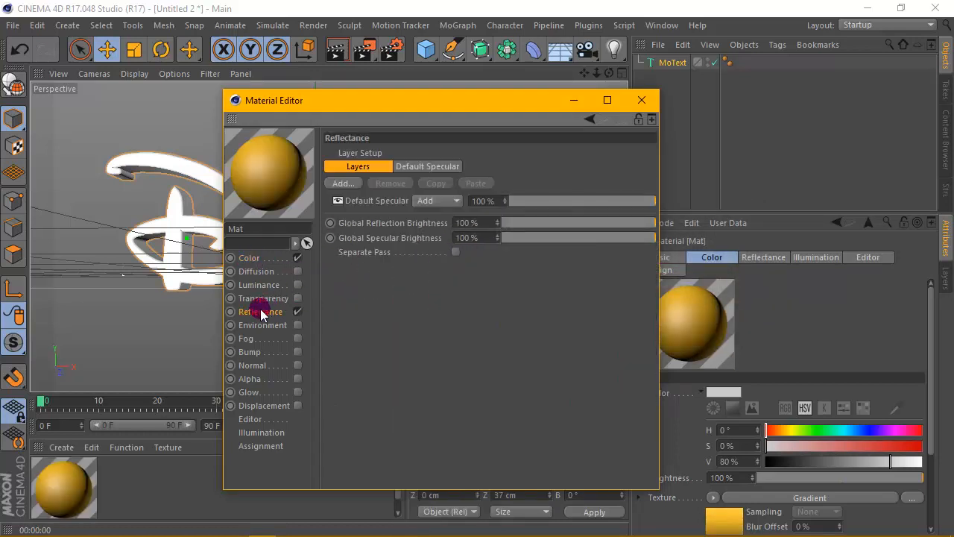
{"action": "left_click", "coordinate": [340, 185]}
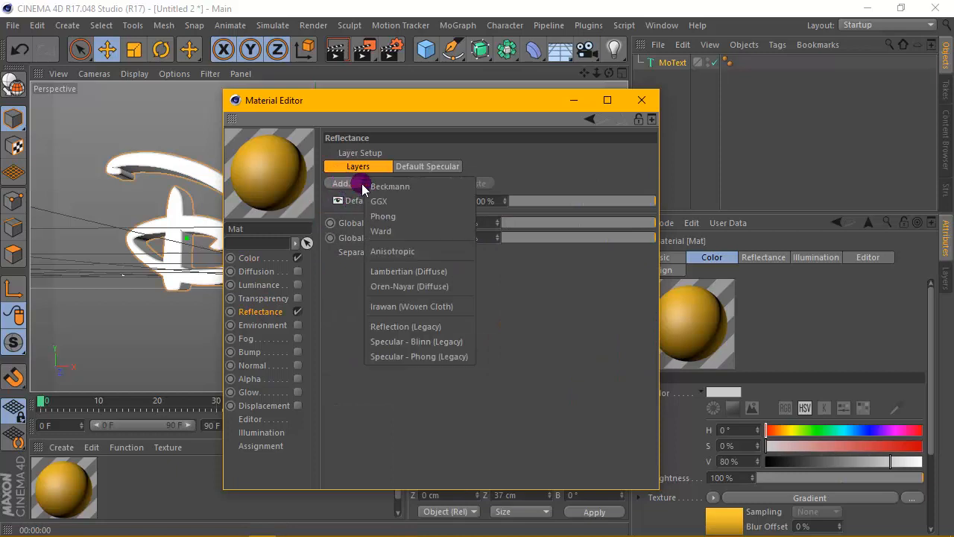
{"action": "left_click", "coordinate": [443, 186]}
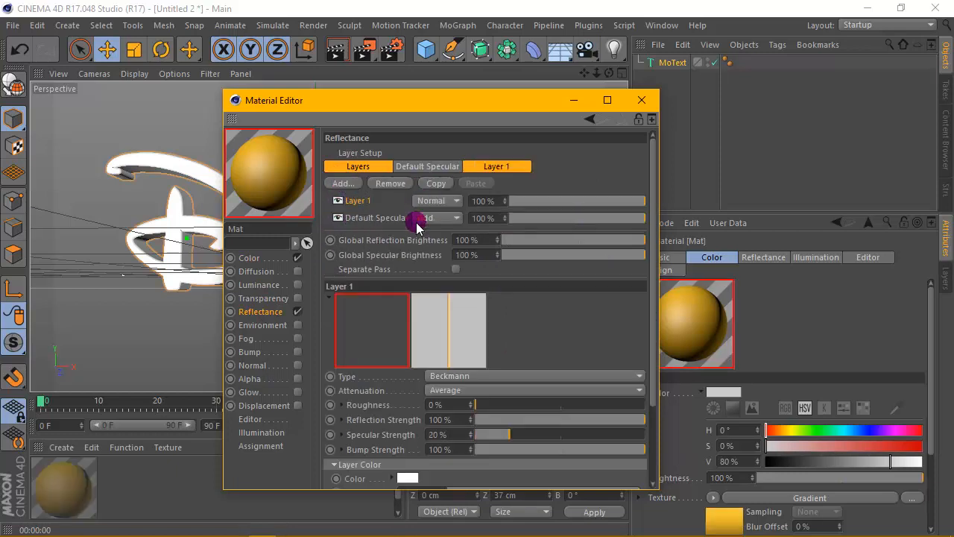
{"action": "left_click_drag", "start_coordinate": [504, 109], "coordinate": [497, 41]}
{"action": "left_click_drag", "start_coordinate": [646, 214], "coordinate": [644, 261]}
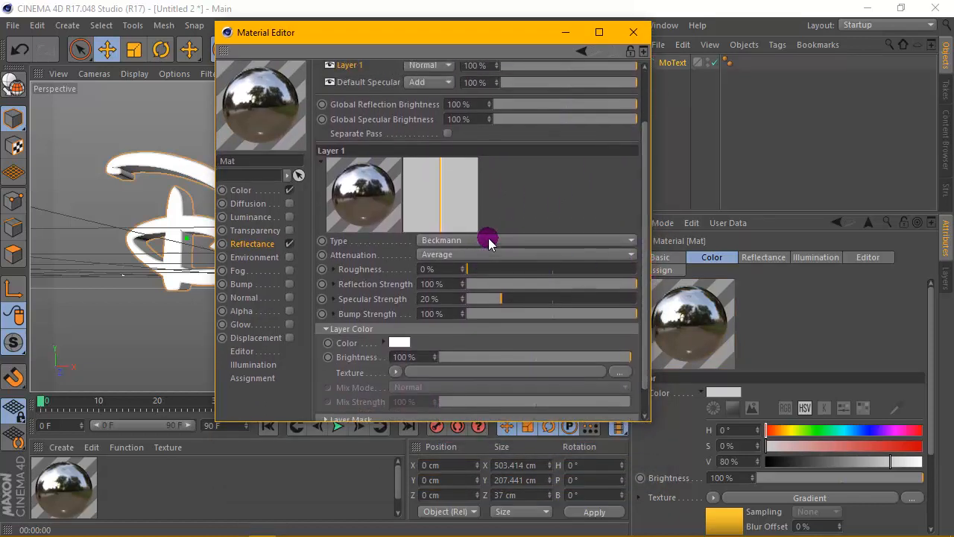
Set the Beckmann layer's attenuation to Metal and paste the copied gradient channel as its layer color texture
{"action": "left_click", "coordinate": [485, 240]}
{"action": "left_click", "coordinate": [486, 240]}
{"action": "left_click", "coordinate": [478, 256]}
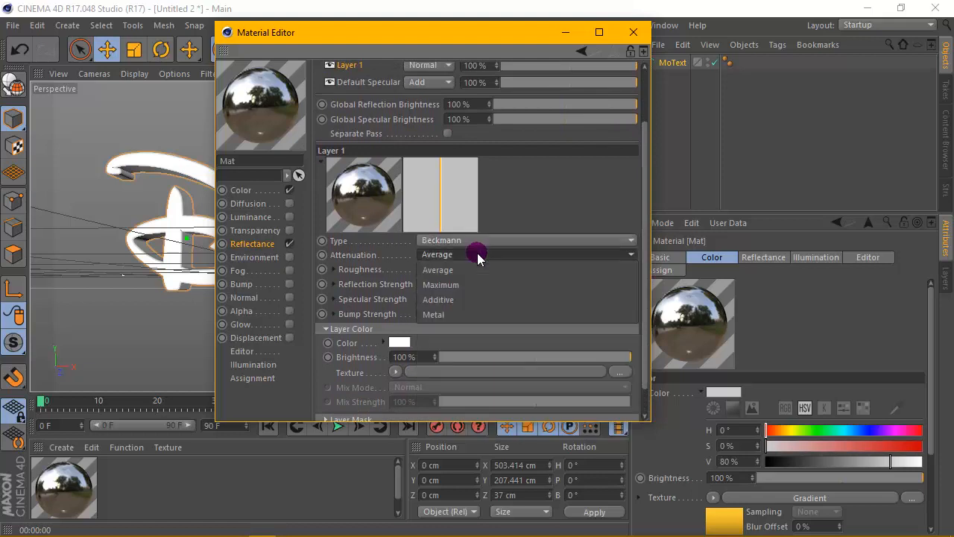
{"action": "left_click", "coordinate": [442, 314]}
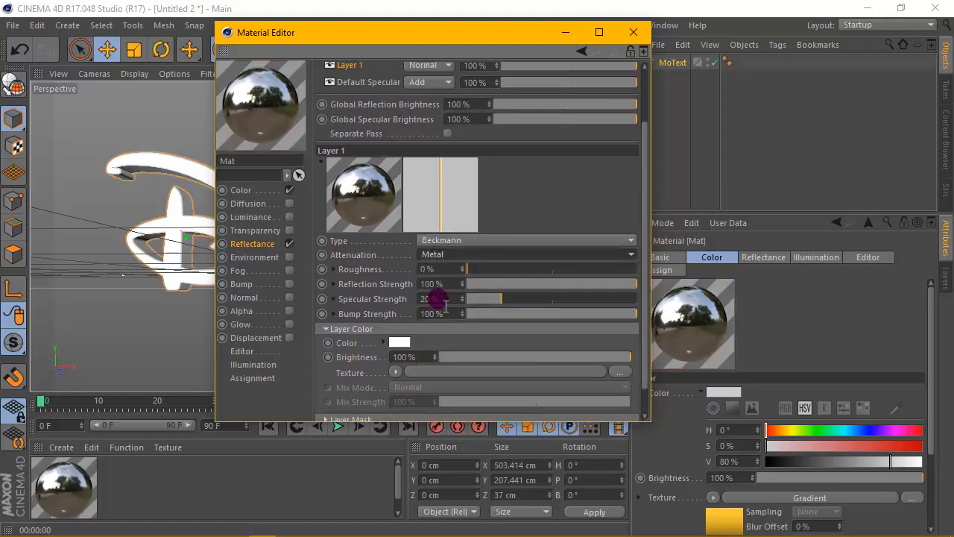
{"action": "scroll", "coordinate": [636, 256], "scroll_direction": "down", "scroll_amount": 2}
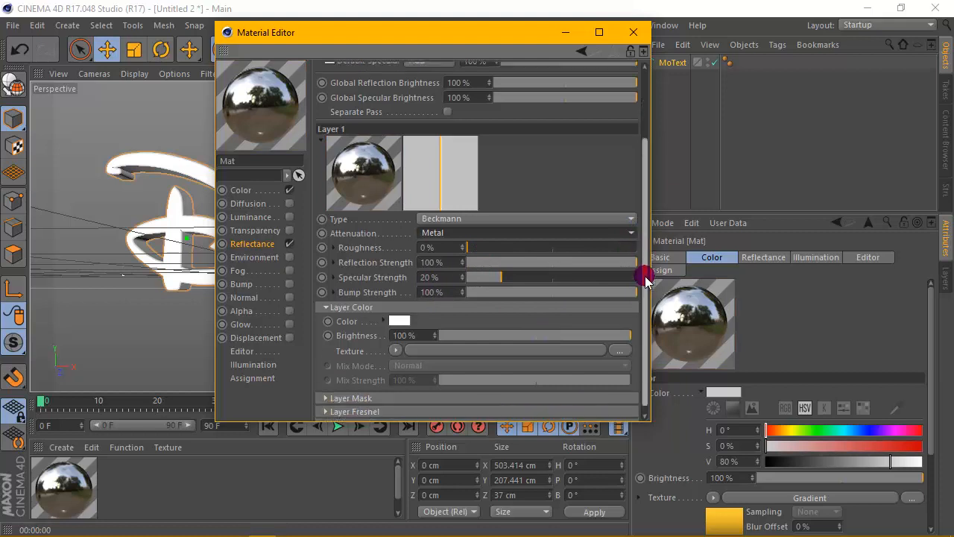
{"action": "left_click", "coordinate": [396, 342]}
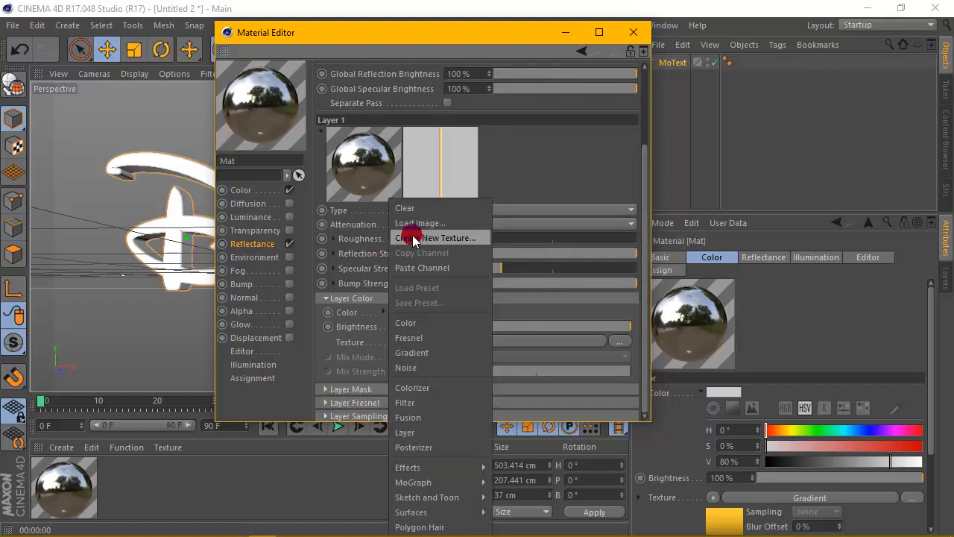
{"action": "left_click", "coordinate": [423, 269]}
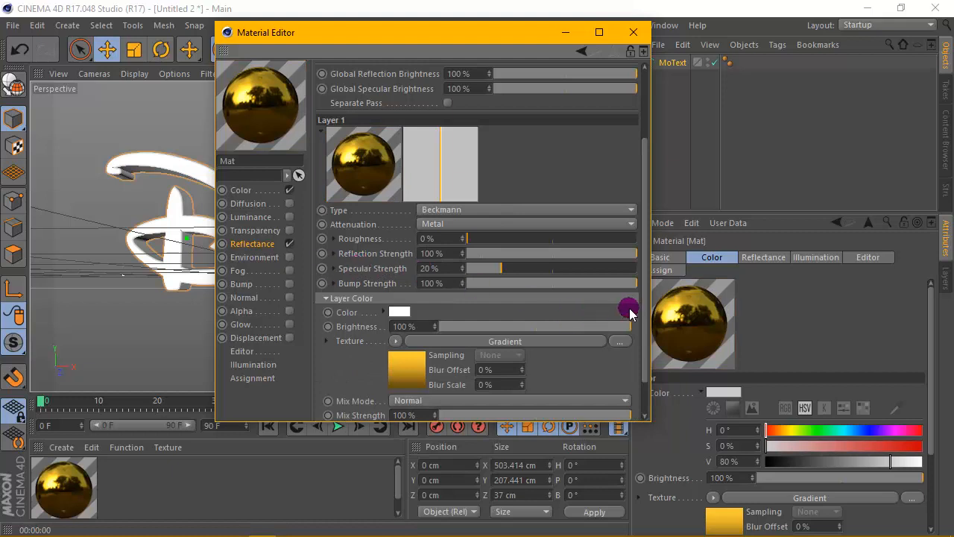
Try the Add mix mode on the layer color's gradient texture, and return it to Normal
{"action": "scroll", "coordinate": [641, 299], "scroll_direction": "down", "scroll_amount": 3}
{"action": "left_click", "coordinate": [435, 357]}
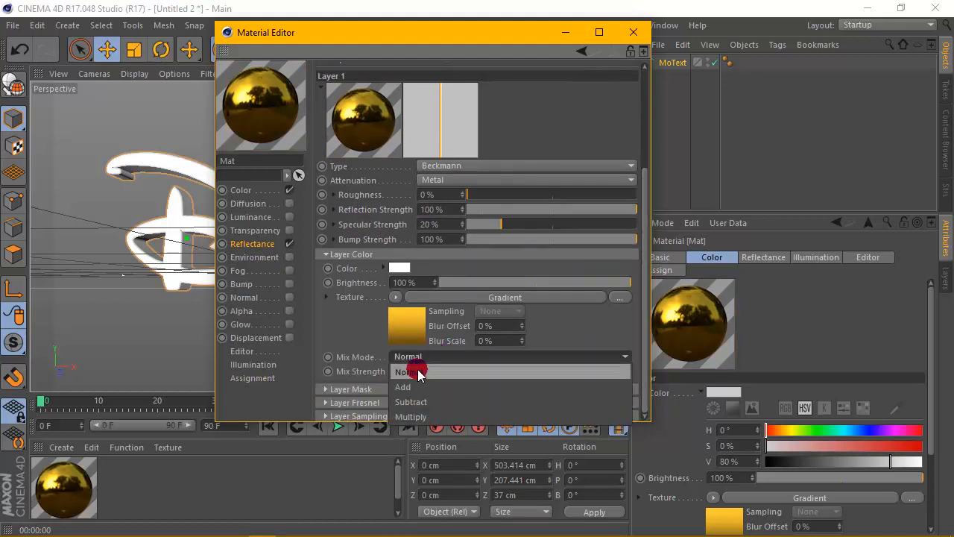
{"action": "left_click", "coordinate": [418, 370]}
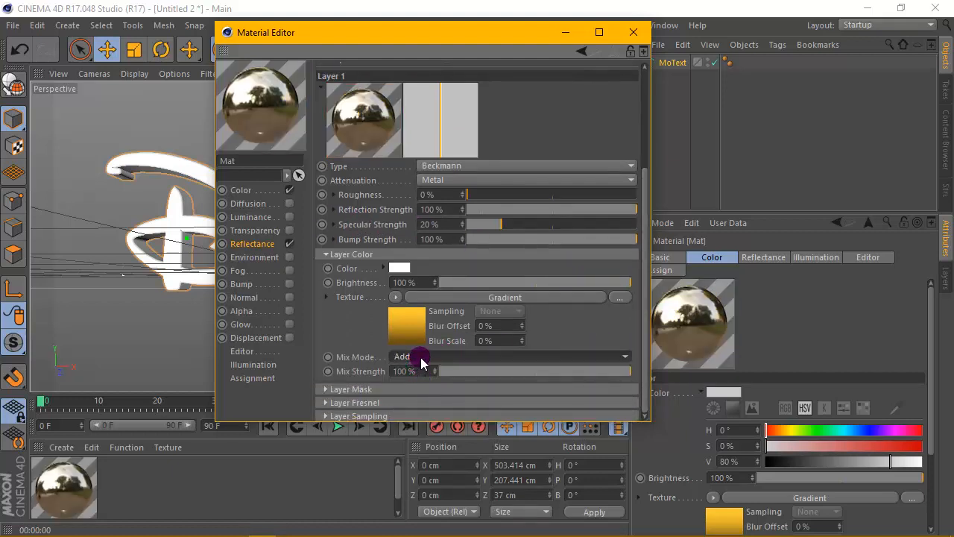
{"action": "left_click", "coordinate": [420, 361]}
{"action": "left_click", "coordinate": [420, 363]}
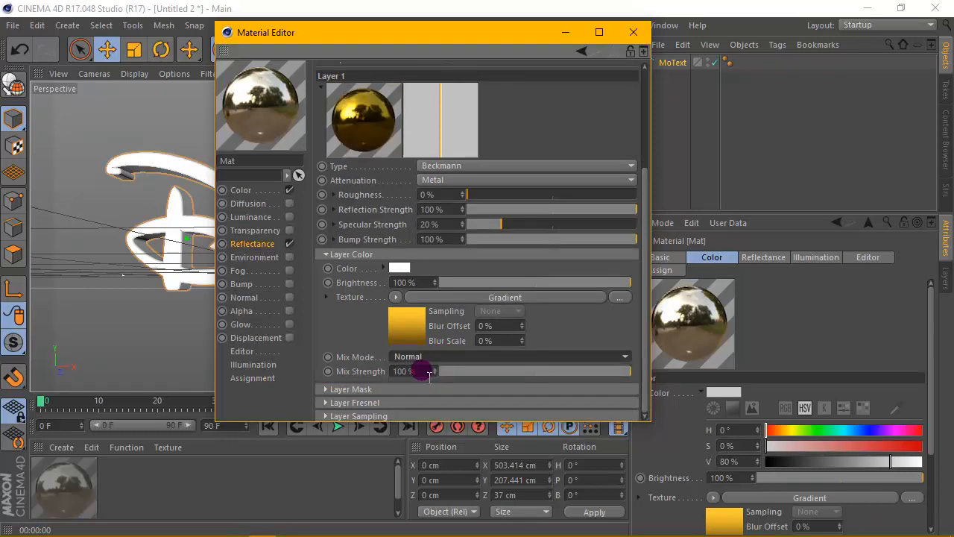
{"action": "left_click", "coordinate": [436, 225]}
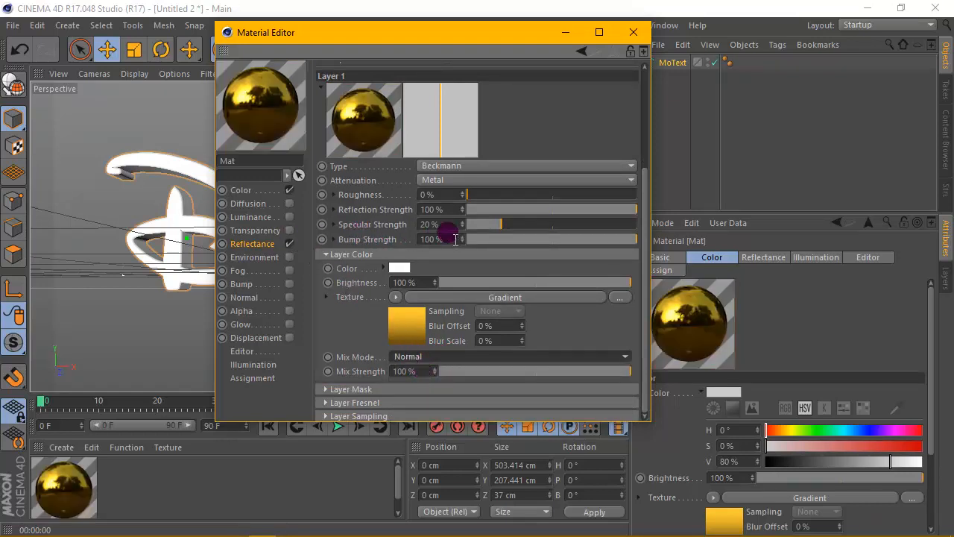
Lighten the bright end knot of the layer color gradient to hue 45°, saturation 51% and value 100%
{"action": "left_click", "coordinate": [416, 317]}
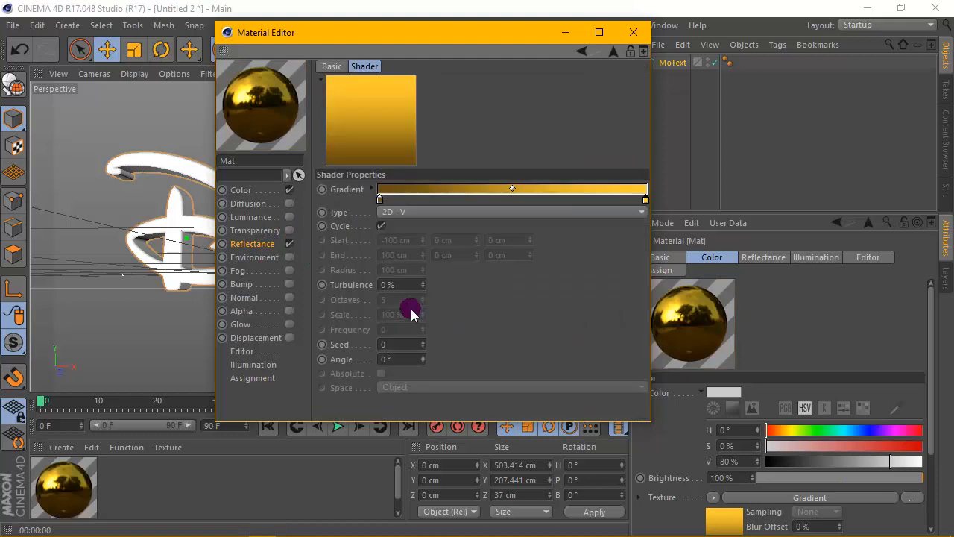
{"action": "double_click", "coordinate": [643, 200]}
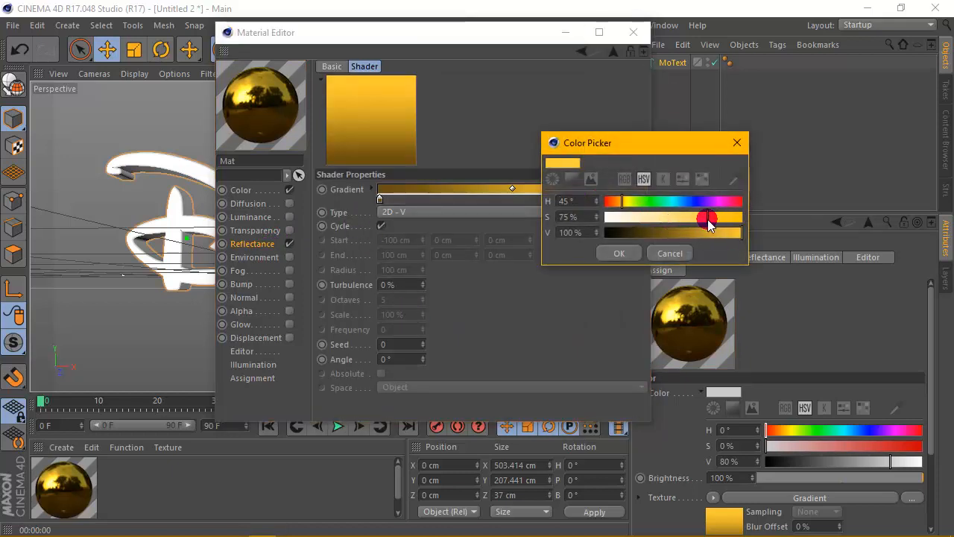
{"action": "left_click_drag", "start_coordinate": [703, 220], "coordinate": [698, 219]}
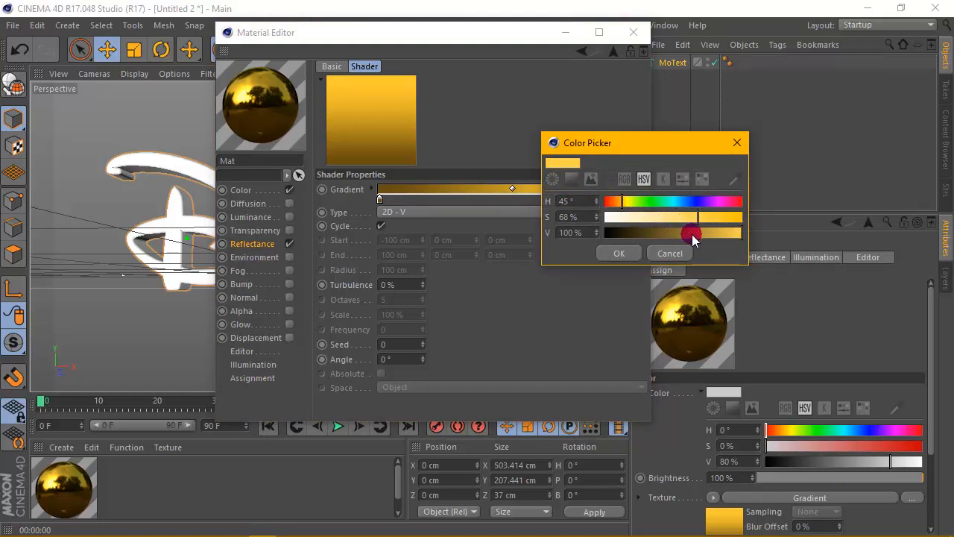
{"action": "left_click_drag", "start_coordinate": [697, 237], "coordinate": [724, 237]}
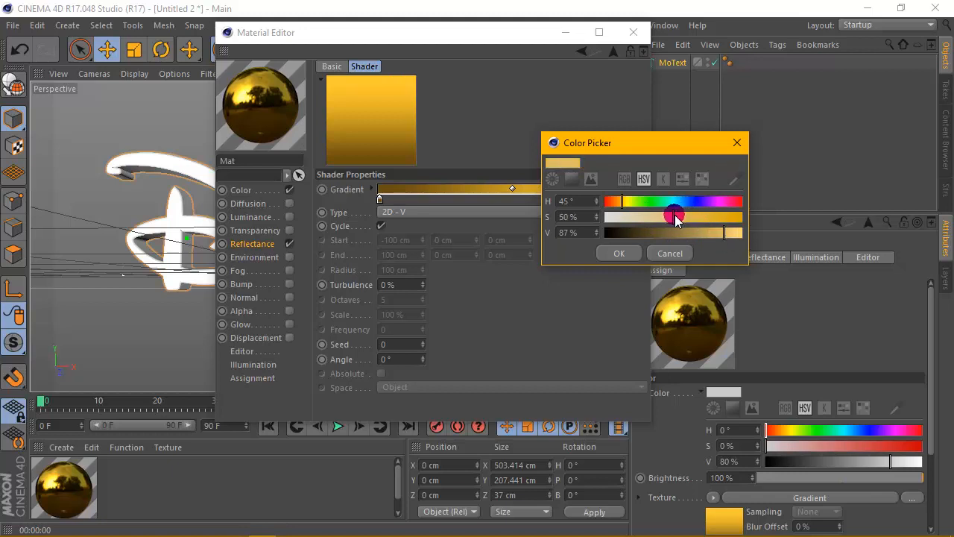
{"action": "left_click_drag", "start_coordinate": [676, 218], "coordinate": [701, 216]}
{"action": "left_click", "coordinate": [741, 232]}
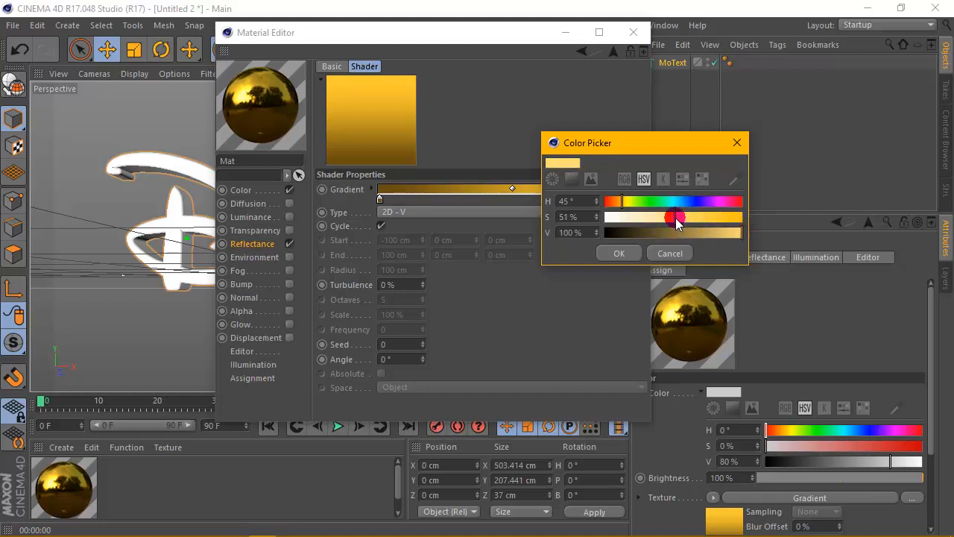
{"action": "left_click", "coordinate": [622, 254]}
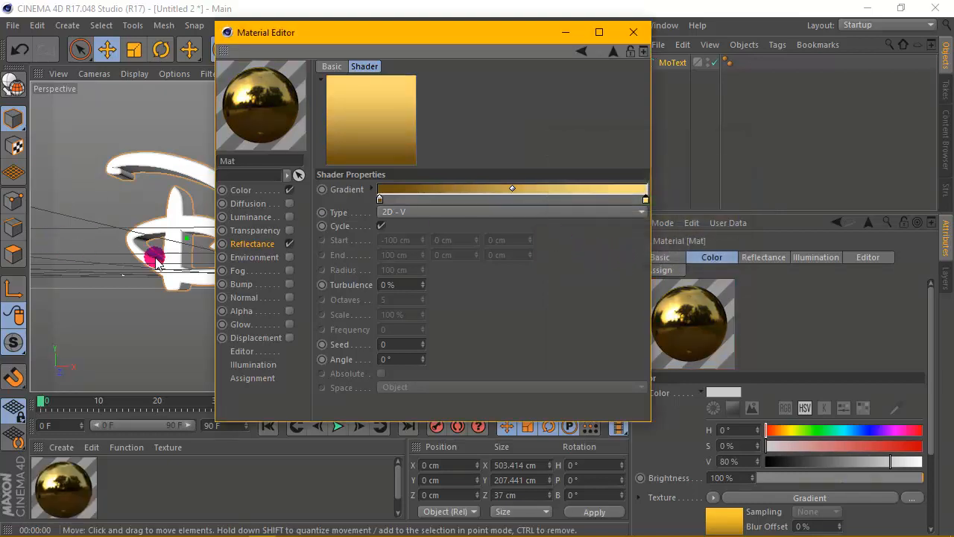
Set the attenuation of the gold material's Default Specular layer to Metal and close the material
{"action": "left_click", "coordinate": [253, 243]}
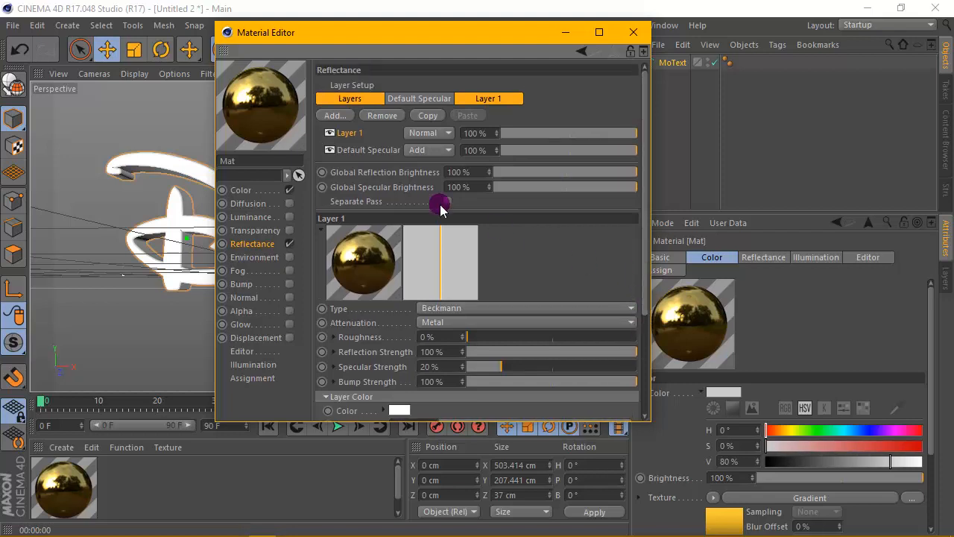
{"action": "left_click", "coordinate": [360, 151]}
{"action": "left_click", "coordinate": [466, 320]}
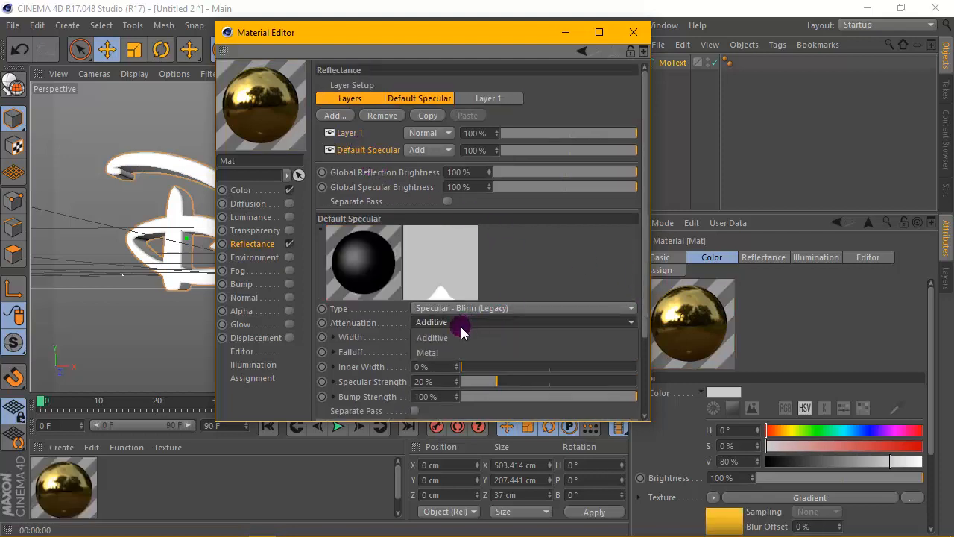
{"action": "left_click", "coordinate": [454, 328]}
{"action": "left_click", "coordinate": [447, 322]}
{"action": "left_click", "coordinate": [433, 339]}
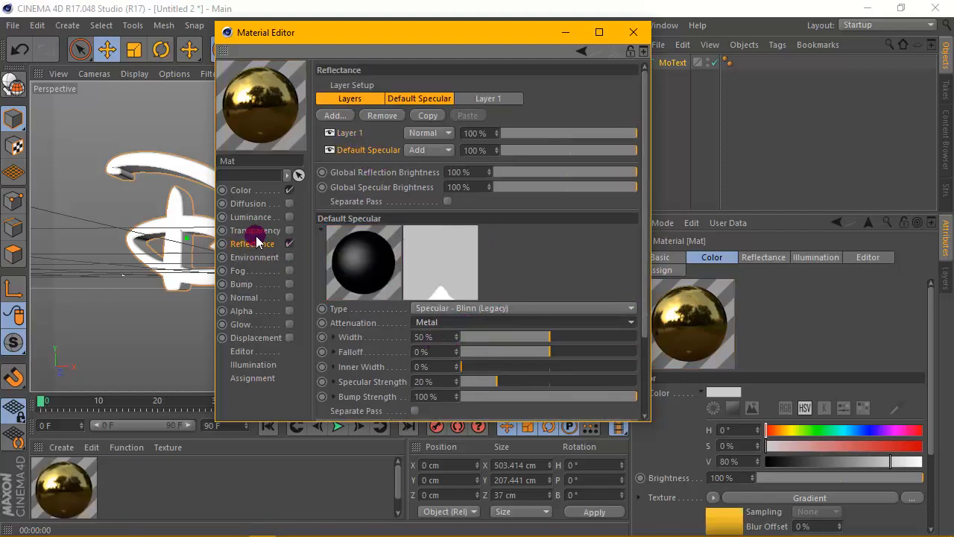
{"action": "left_click", "coordinate": [633, 32]}
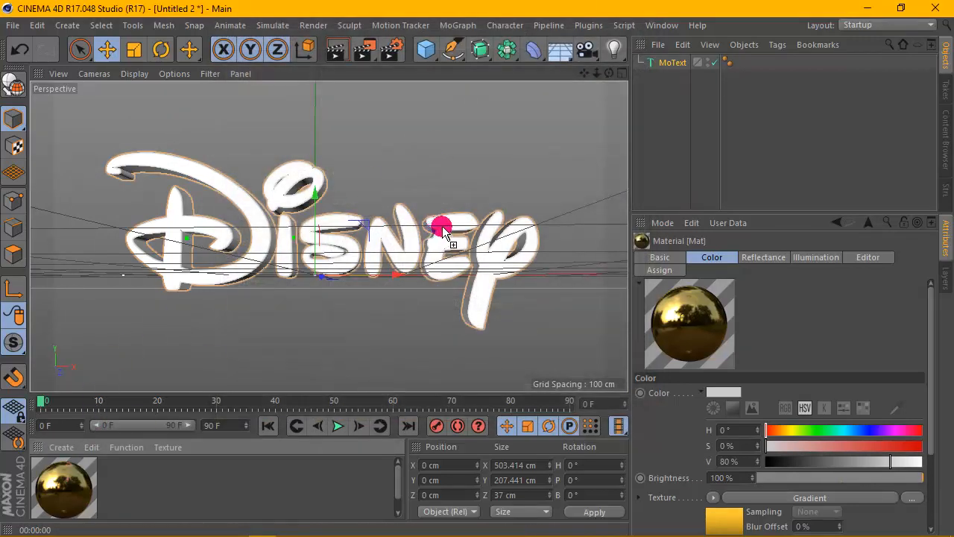
Apply the gold material to the Disney text and set its texture projection to Flat
{"action": "left_click_drag", "start_coordinate": [442, 231], "coordinate": [456, 226]}
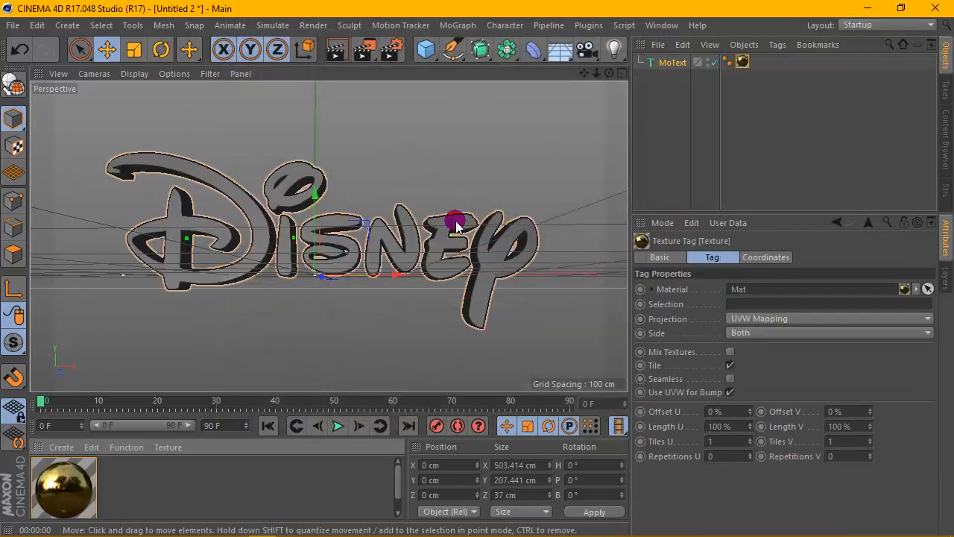
{"action": "left_click", "coordinate": [762, 319]}
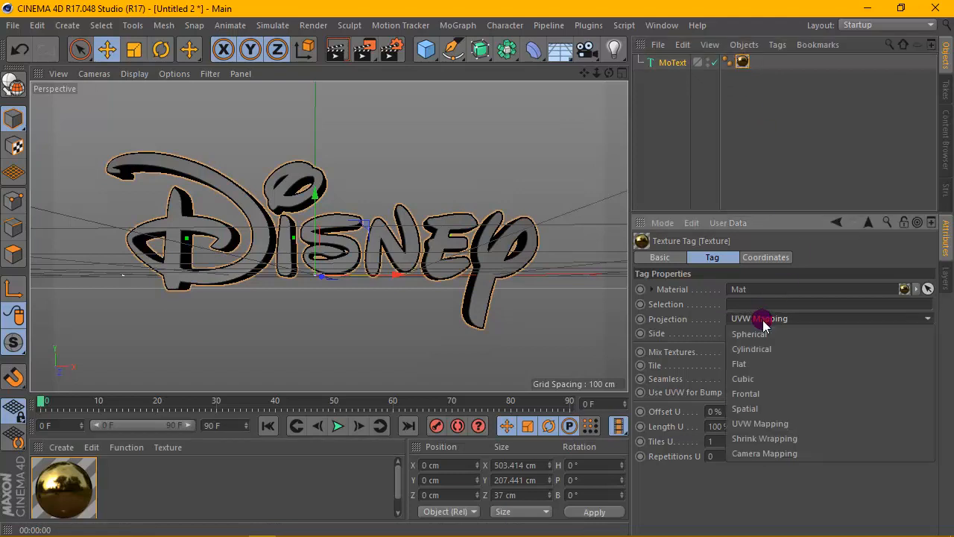
{"action": "left_click", "coordinate": [758, 364]}
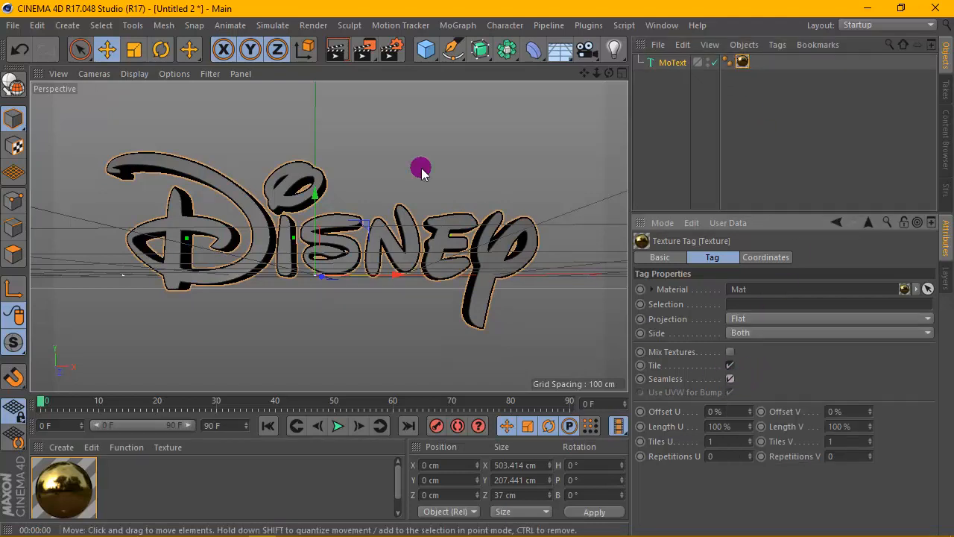
Render the active view to check the gold text, and look over the available light types
{"action": "left_click", "coordinate": [342, 57]}
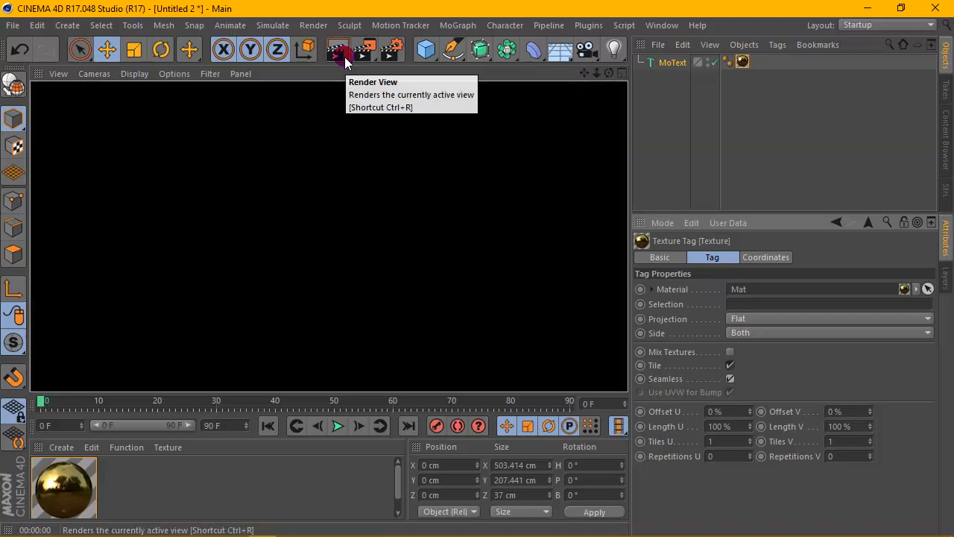
{"action": "left_click", "coordinate": [720, 108]}
{"action": "left_click", "coordinate": [612, 50]}
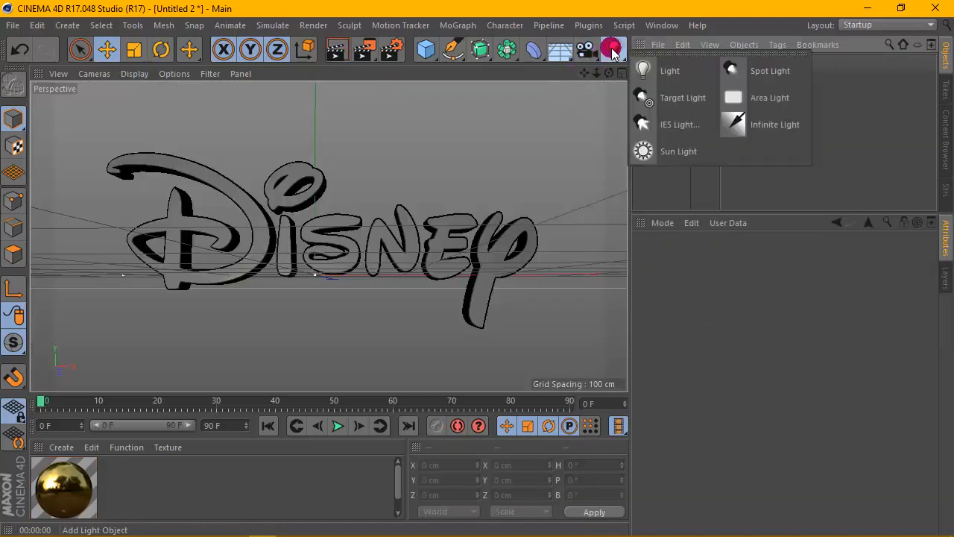
{"action": "left_click", "coordinate": [539, 121]}
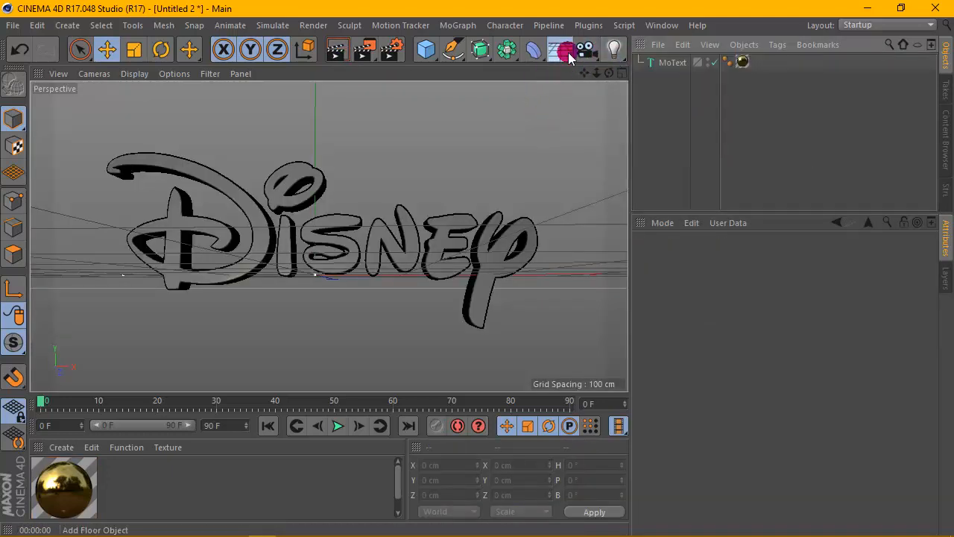
Add a Sky object with a Compositing tag and disable the tag's Seen by Camera option
{"action": "left_click", "coordinate": [568, 58]}
{"action": "left_click", "coordinate": [602, 102]}
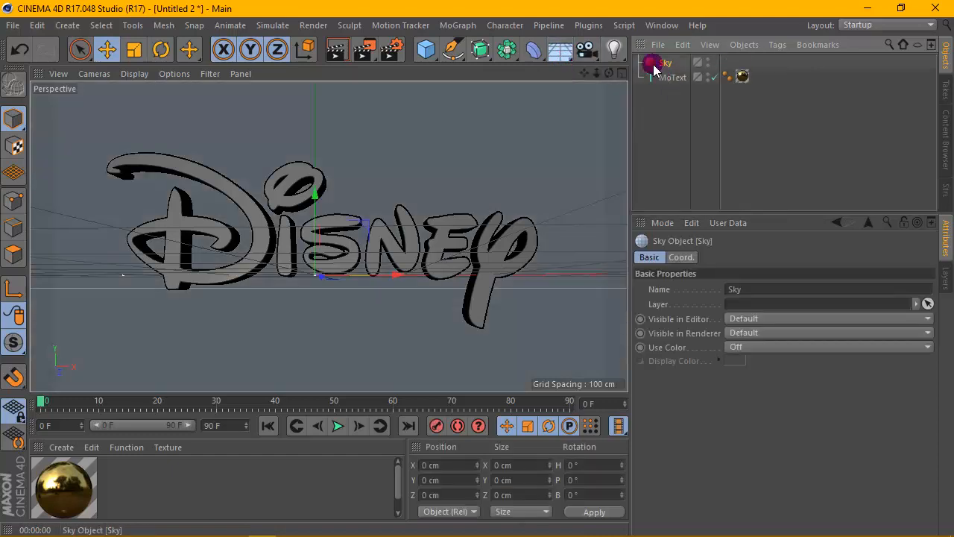
{"action": "right_click", "coordinate": [654, 68]}
{"action": "mouse_move", "coordinate": [705, 20]}
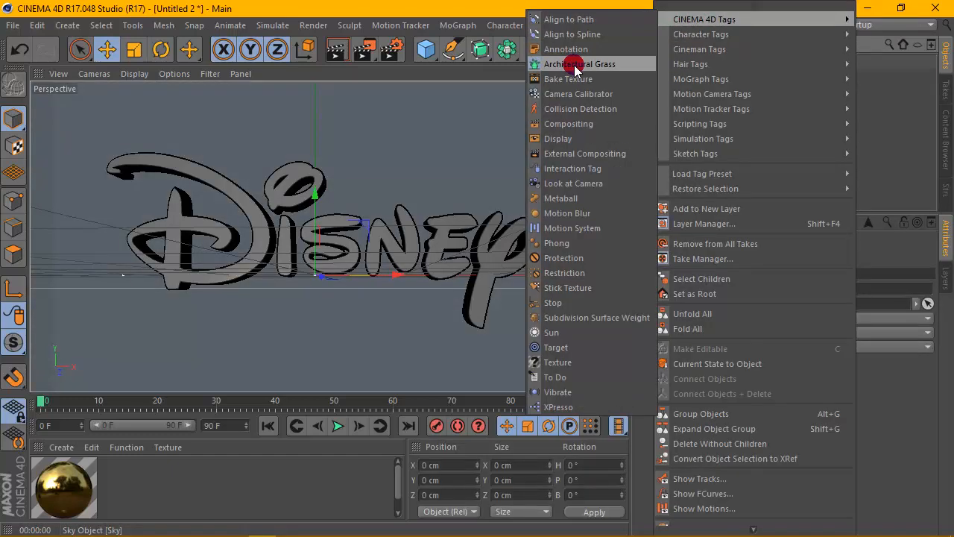
{"action": "left_click", "coordinate": [569, 124]}
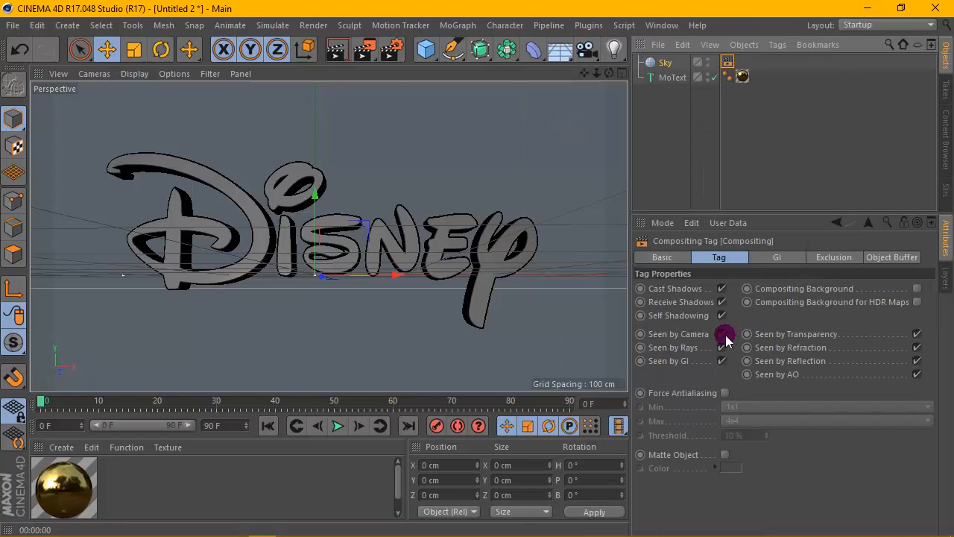
{"action": "left_click", "coordinate": [724, 335]}
Create a new material and disable its Color and Reflectance channels
{"action": "left_click", "coordinate": [60, 445]}
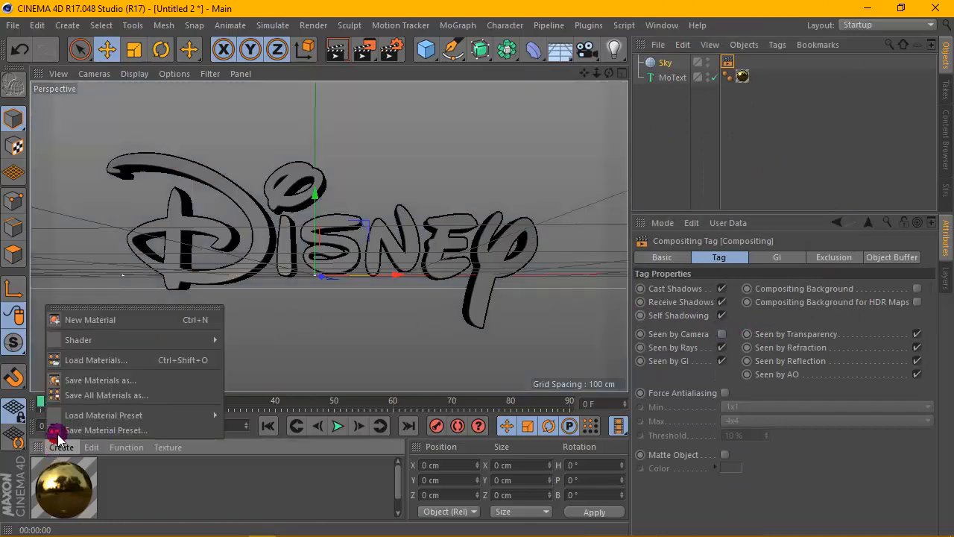
{"action": "left_click", "coordinate": [60, 319]}
{"action": "double_click", "coordinate": [64, 481]}
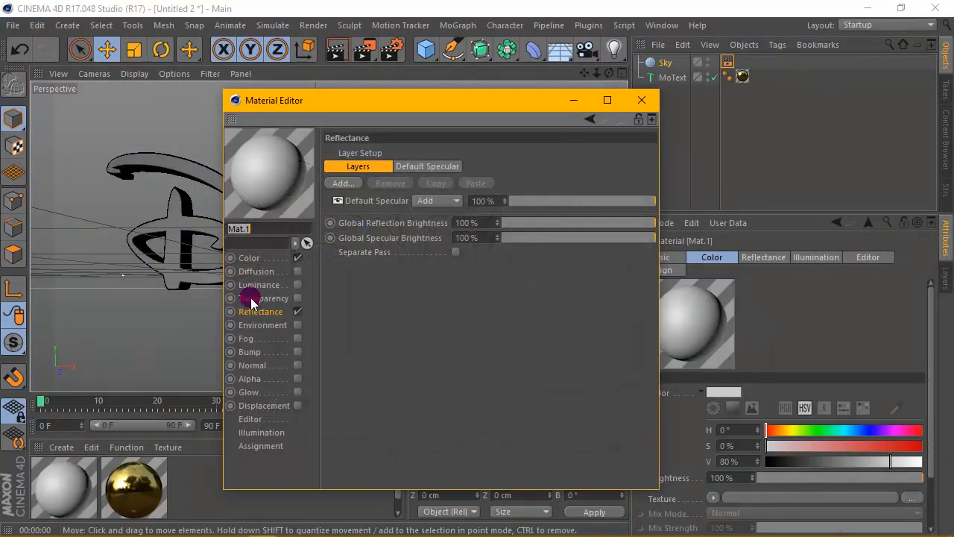
{"action": "left_click", "coordinate": [298, 257]}
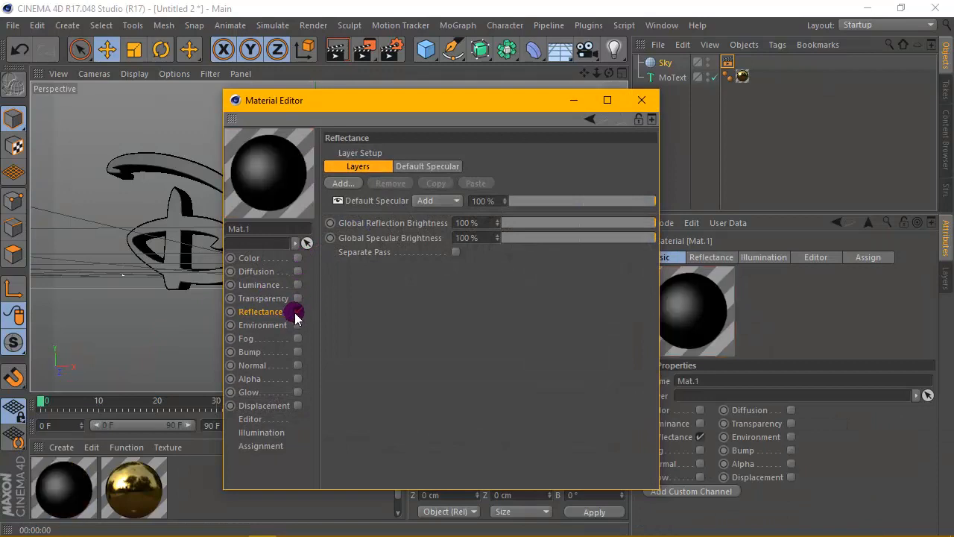
{"action": "left_click", "coordinate": [297, 311]}
Enable the new material's Luminance channel and load the potsdamer_platz image as its texture
{"action": "left_click", "coordinate": [259, 285]}
{"action": "left_click", "coordinate": [297, 285]}
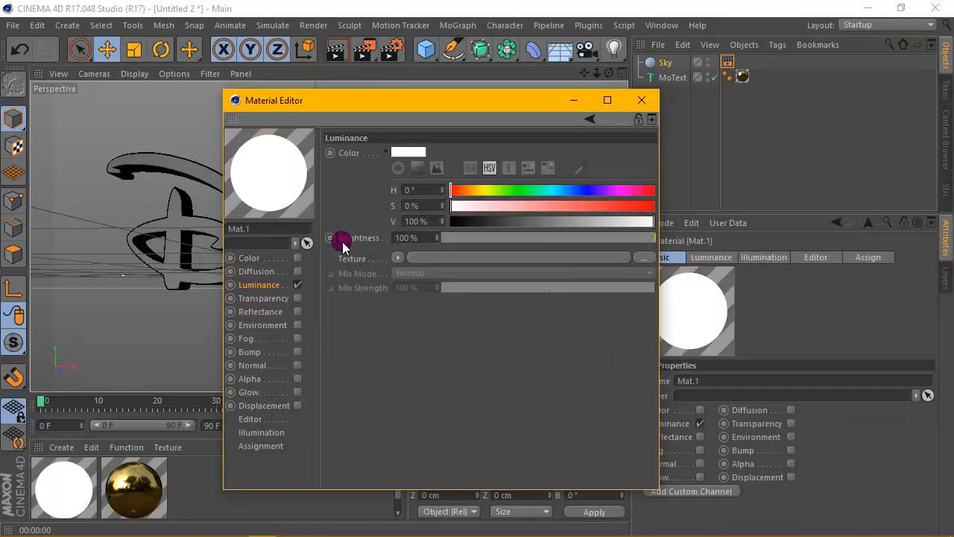
{"action": "left_click", "coordinate": [642, 257]}
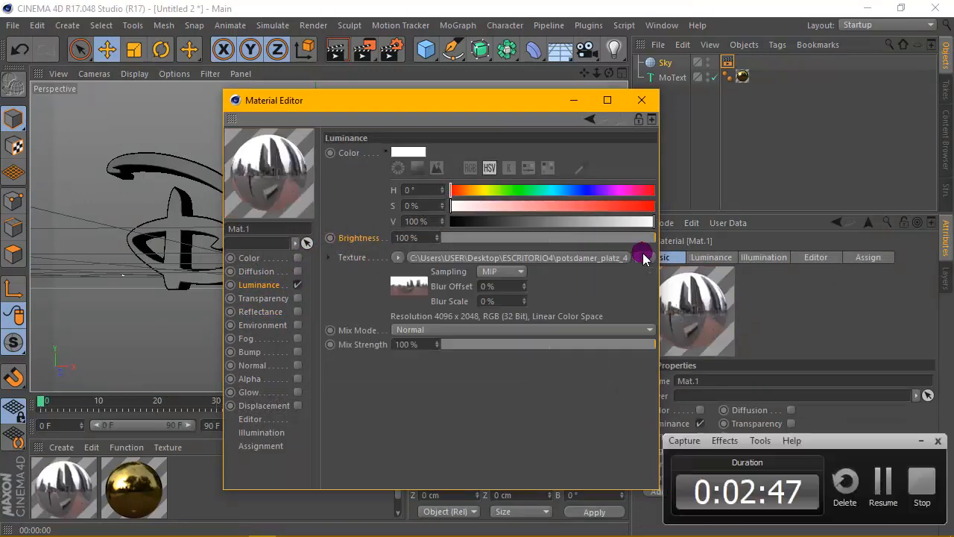
{"action": "left_click", "coordinate": [641, 99]}
Apply the luminance material to the Sky object and render the active view
{"action": "left_click_drag", "start_coordinate": [708, 63], "coordinate": [648, 63]}
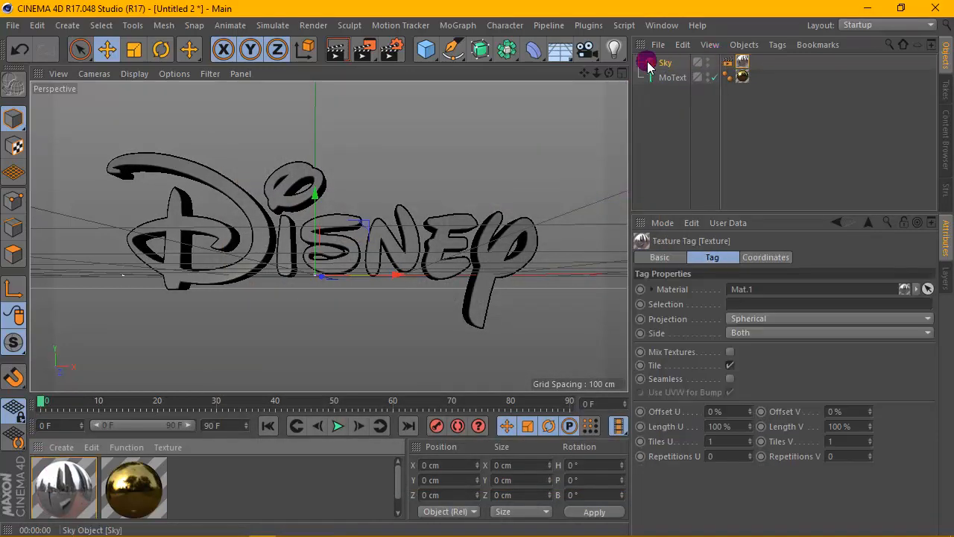
{"action": "left_click", "coordinate": [339, 52]}
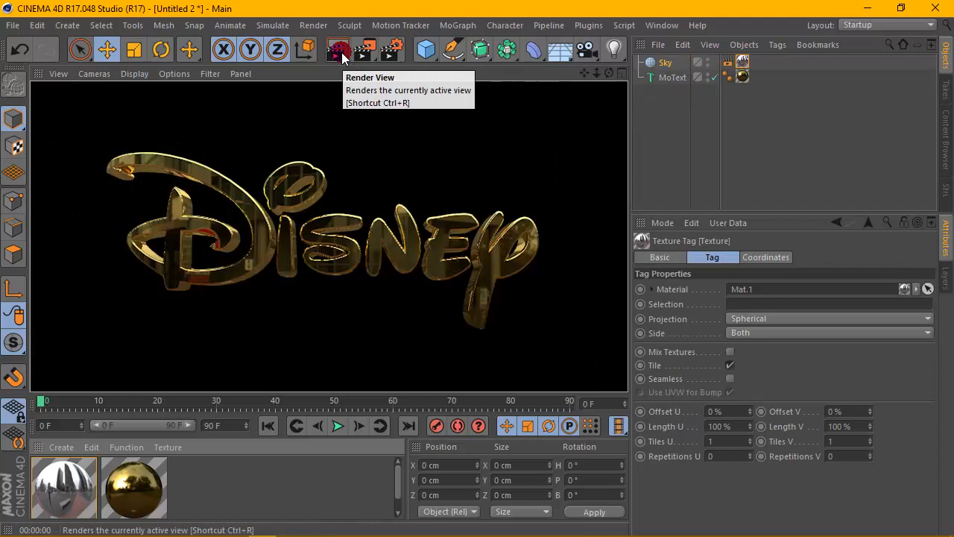
Render the active view from a slightly adjusted camera angle to check the sky reflections on the letters
{"action": "mouse_move", "coordinate": [609, 73]}
{"action": "left_mouse_down"}
{"action": "mouse_move", "coordinate": [617, 74]}
{"action": "mouse_move", "coordinate": [608, 73]}
{"action": "left_mouse_up"}
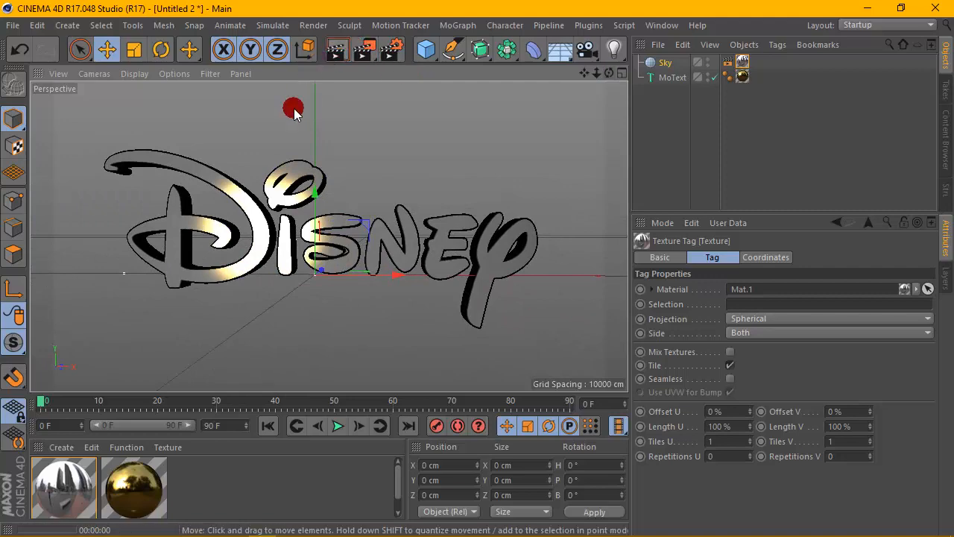
{"action": "key", "text": "ctrl+r"}
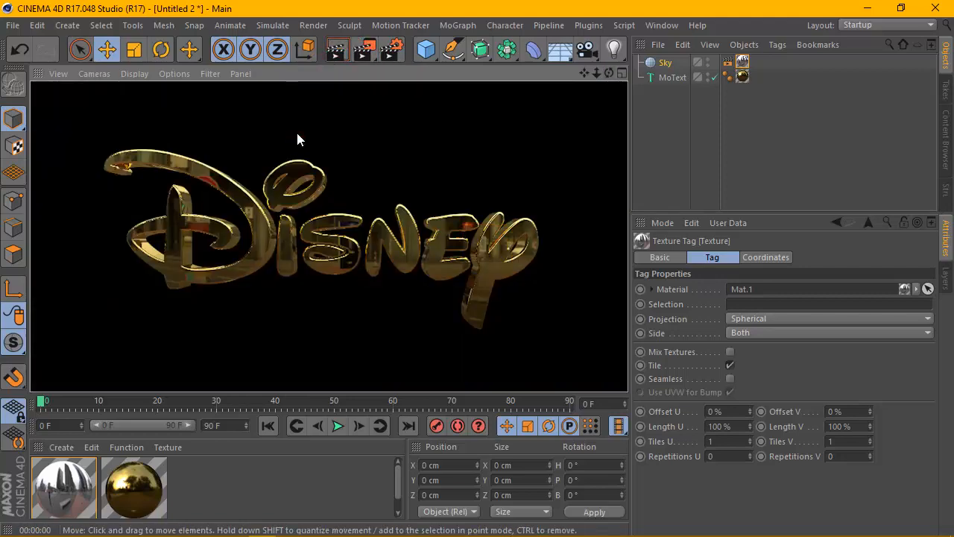
Set the sky material's luminance texture to exposure 2 and blur offset 15 %, and render the active view
{"action": "double_click", "coordinate": [75, 468]}
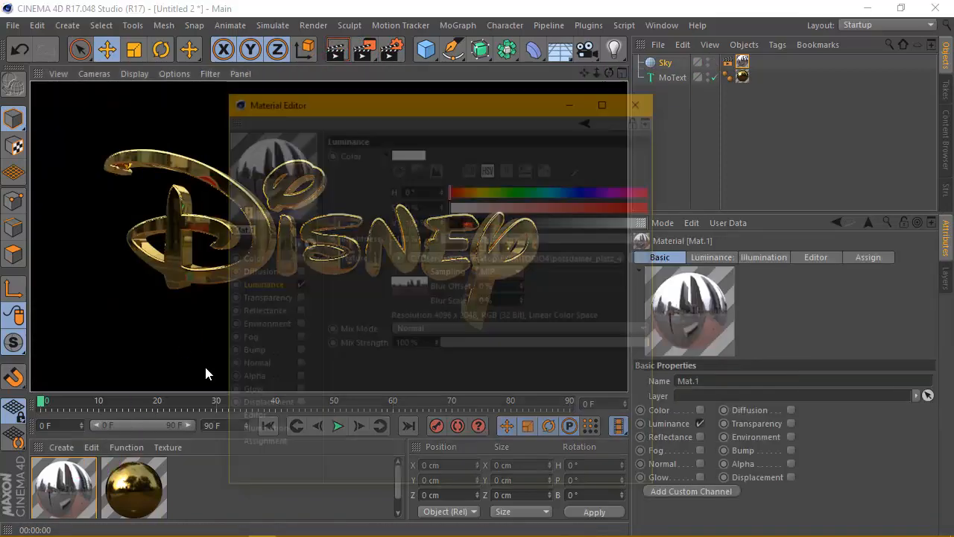
{"action": "left_click", "coordinate": [421, 282]}
{"action": "left_click_drag", "start_coordinate": [412, 325], "coordinate": [347, 335]}
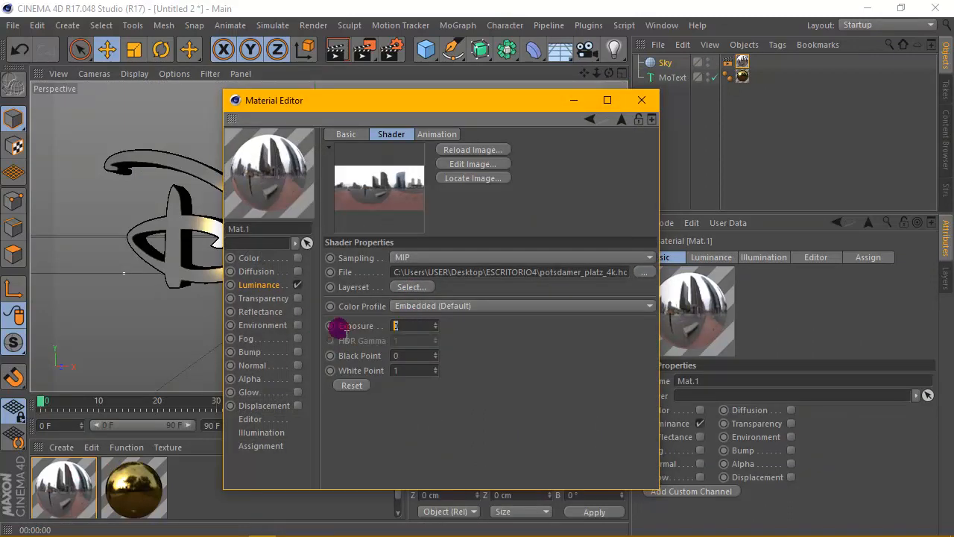
{"action": "left_click", "coordinate": [243, 283]}
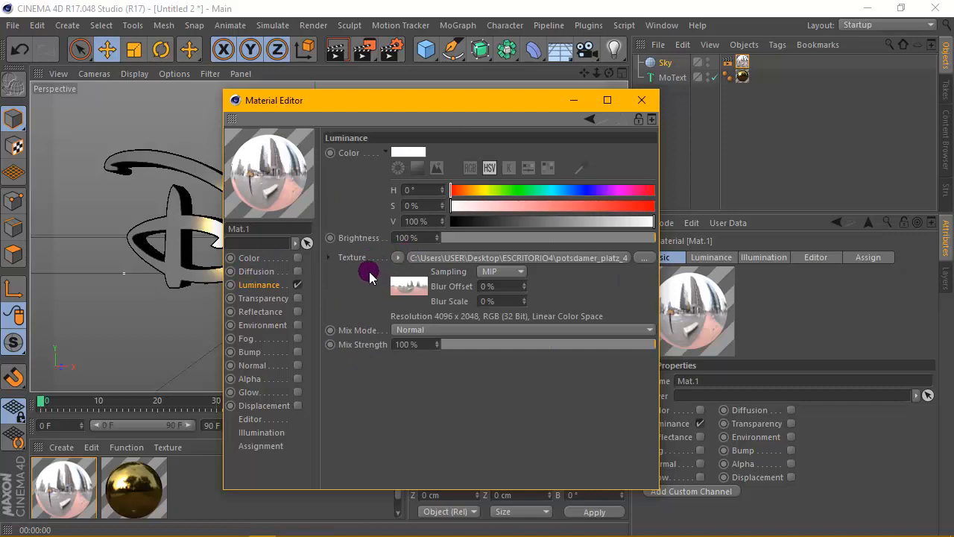
{"action": "left_click", "coordinate": [496, 286]}
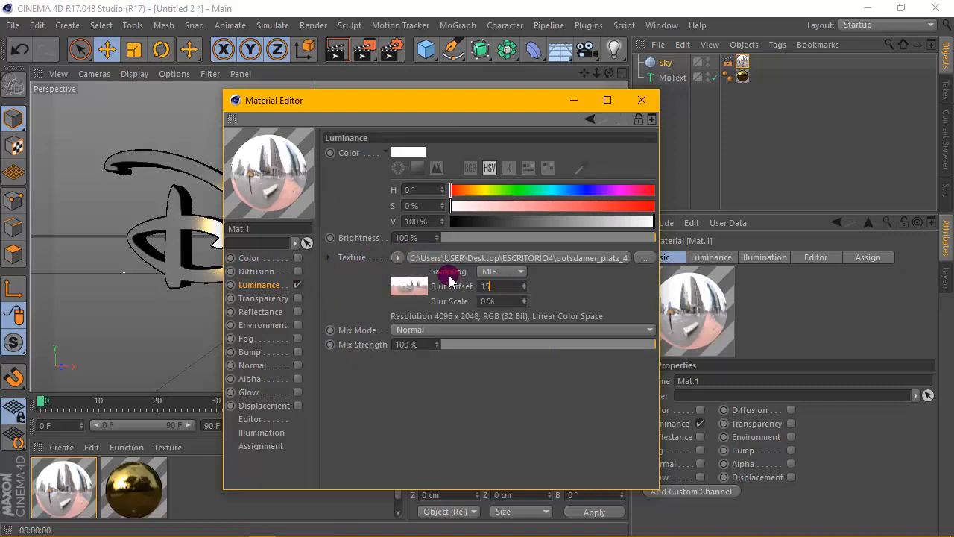
{"action": "type", "text": "15"}
{"action": "key", "text": "Return"}
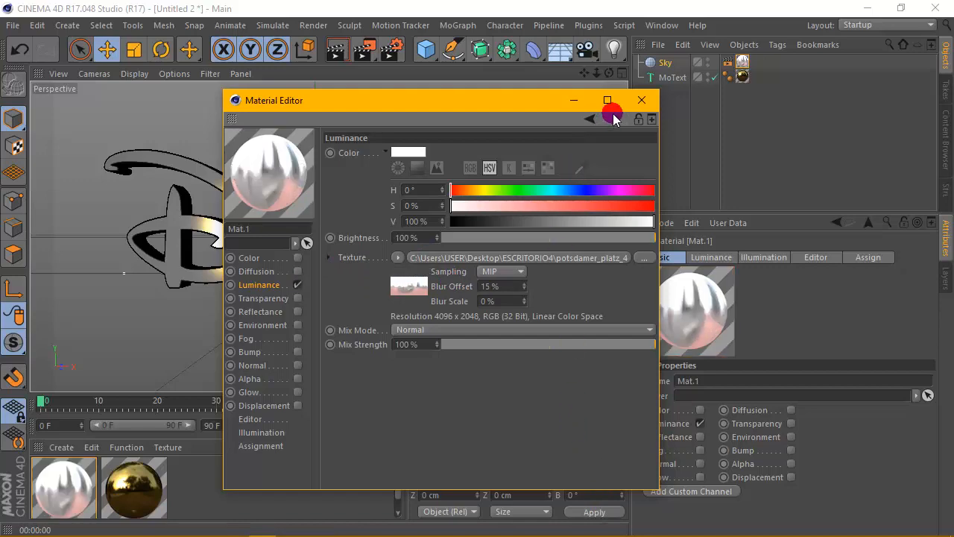
{"action": "left_click", "coordinate": [641, 100]}
{"action": "left_click", "coordinate": [335, 53]}
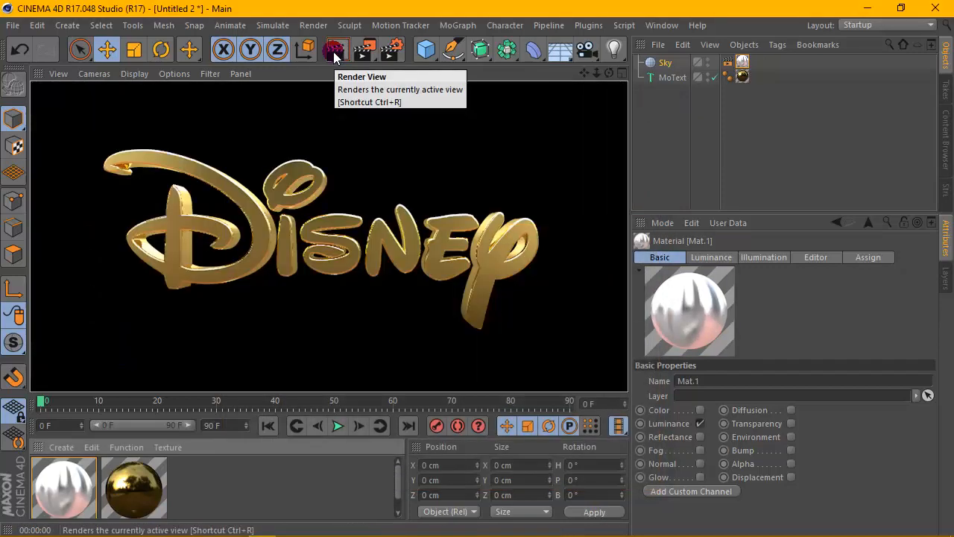
Set the projection of the Sky object's texture tag to Cubic and render the active view
{"action": "left_click", "coordinate": [742, 62]}
{"action": "left_click", "coordinate": [764, 319]}
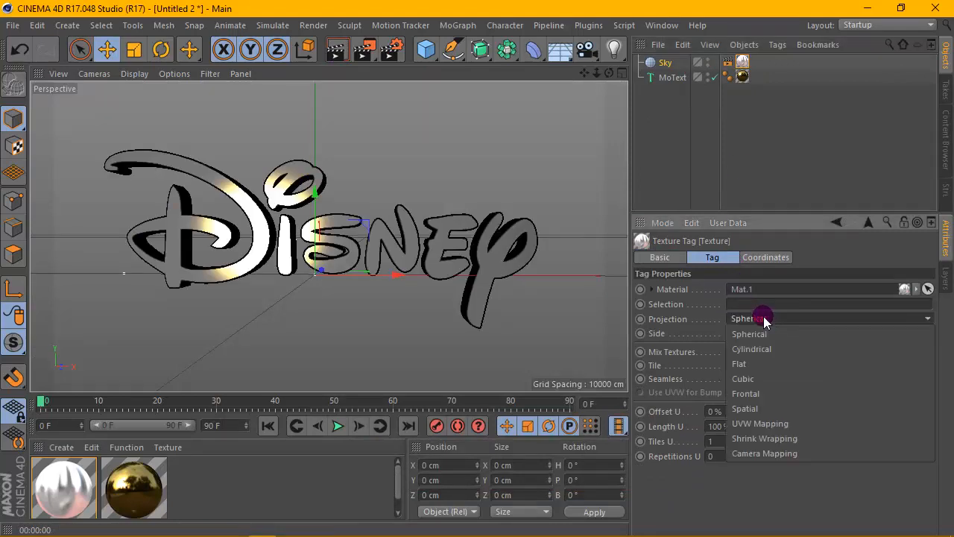
{"action": "left_click", "coordinate": [768, 378]}
{"action": "left_click", "coordinate": [338, 53]}
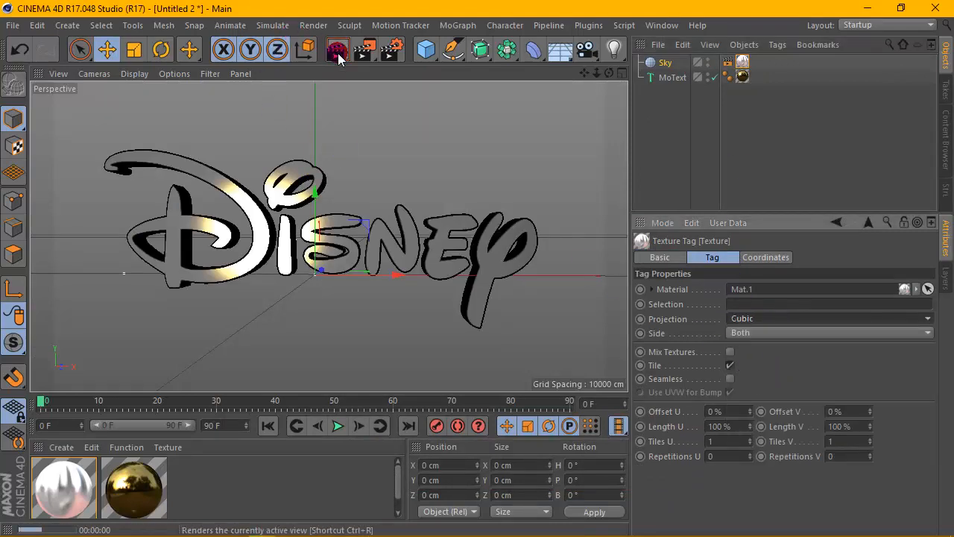
Render the Disney text from a different, closer camera angle to inspect the cubic sky reflections
{"action": "left_click", "coordinate": [604, 73]}
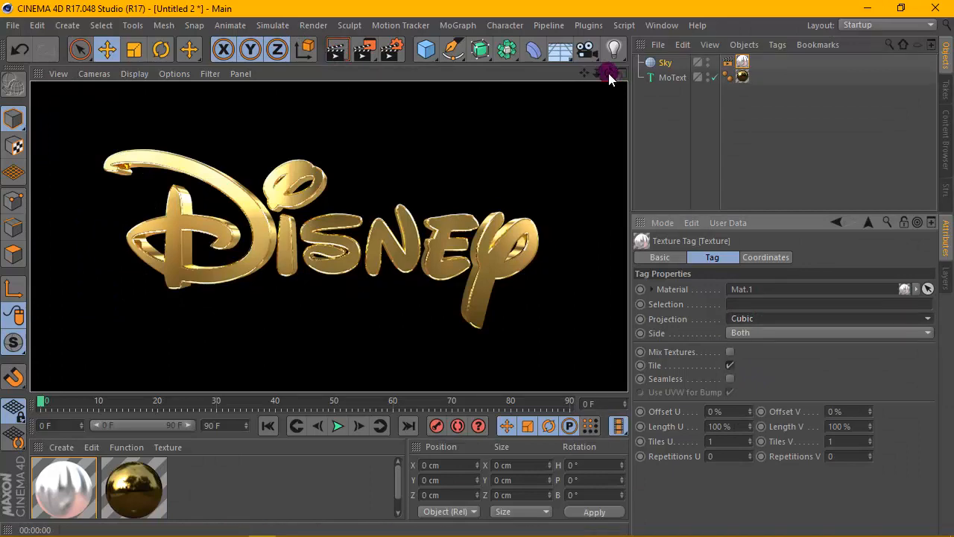
{"action": "scroll", "coordinate": [336, 222], "scroll_direction": "up", "scroll_amount": 1}
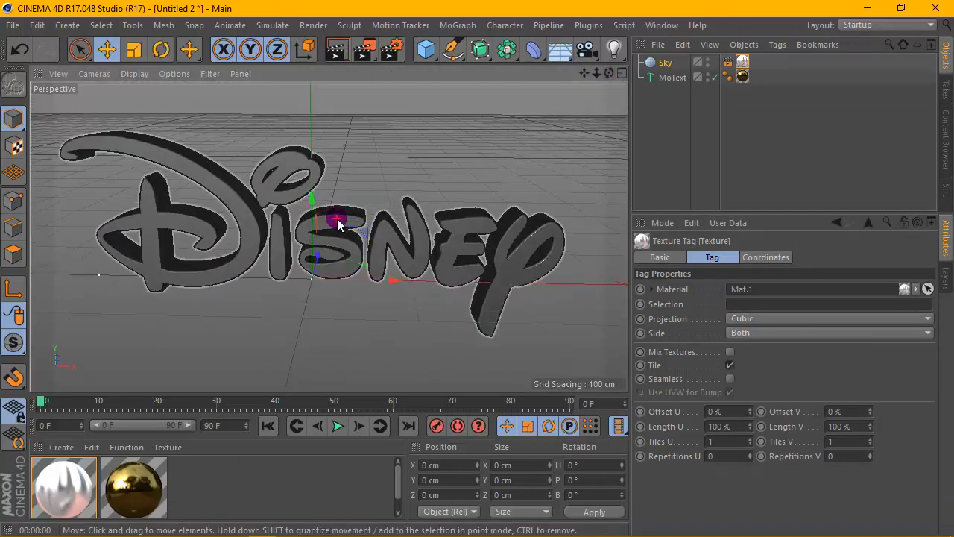
{"action": "left_click", "coordinate": [330, 53]}
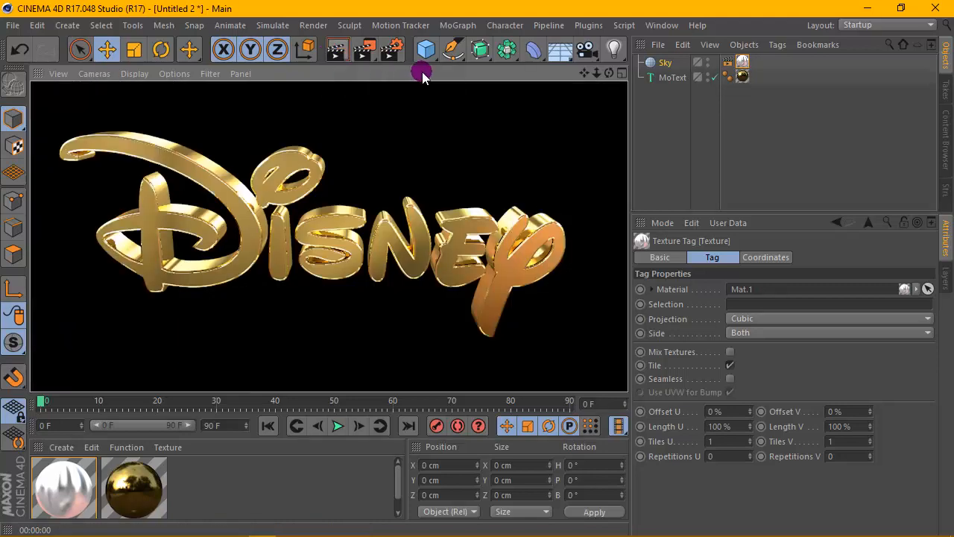
Open the gold material's reflectance settings and show the properties of Layer 1
{"action": "left_click_drag", "start_coordinate": [583, 72], "coordinate": [586, 74]}
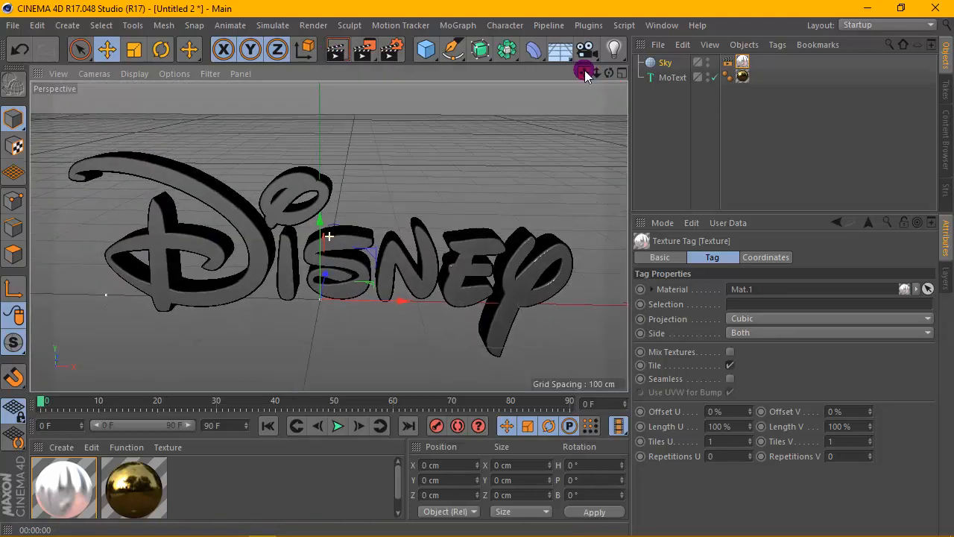
{"action": "double_click", "coordinate": [123, 485]}
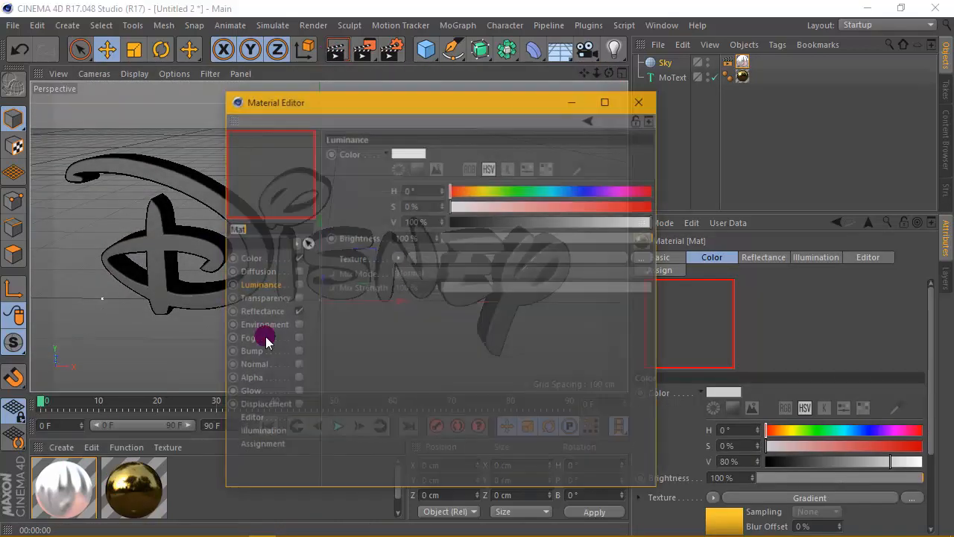
{"action": "left_click", "coordinate": [266, 286]}
{"action": "left_click", "coordinate": [270, 310]}
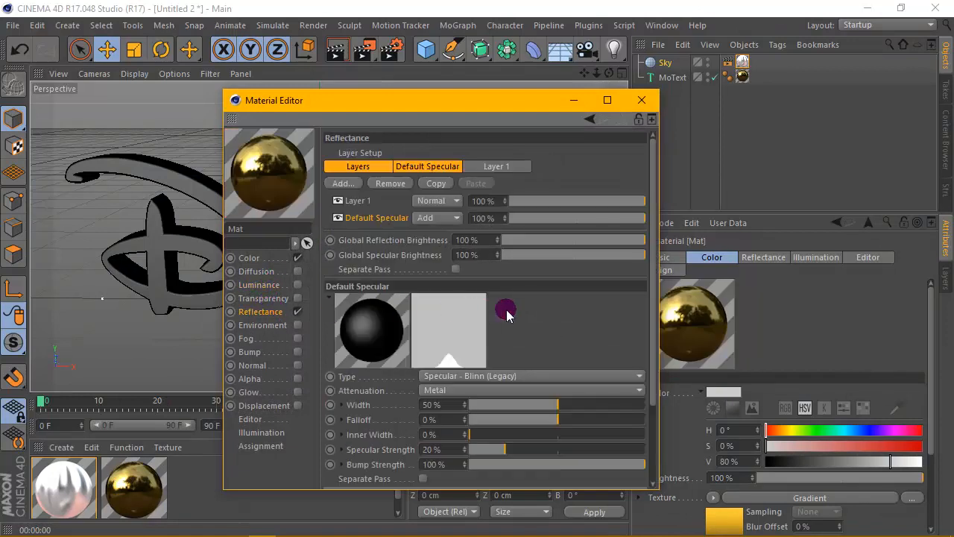
{"action": "left_click", "coordinate": [356, 201]}
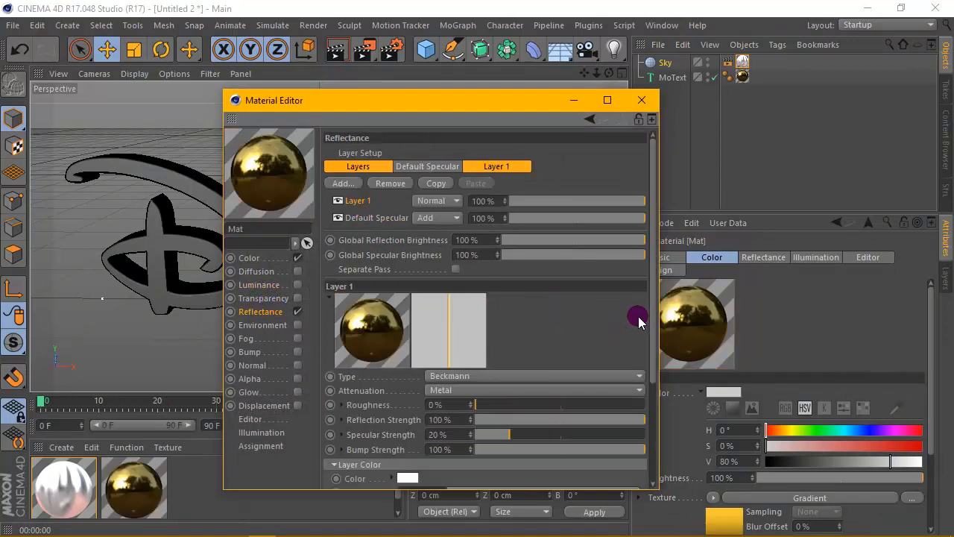
{"action": "scroll", "coordinate": [653, 339], "scroll_direction": "down", "scroll_amount": 1}
{"action": "left_click_drag", "start_coordinate": [652, 339], "coordinate": [653, 366]}
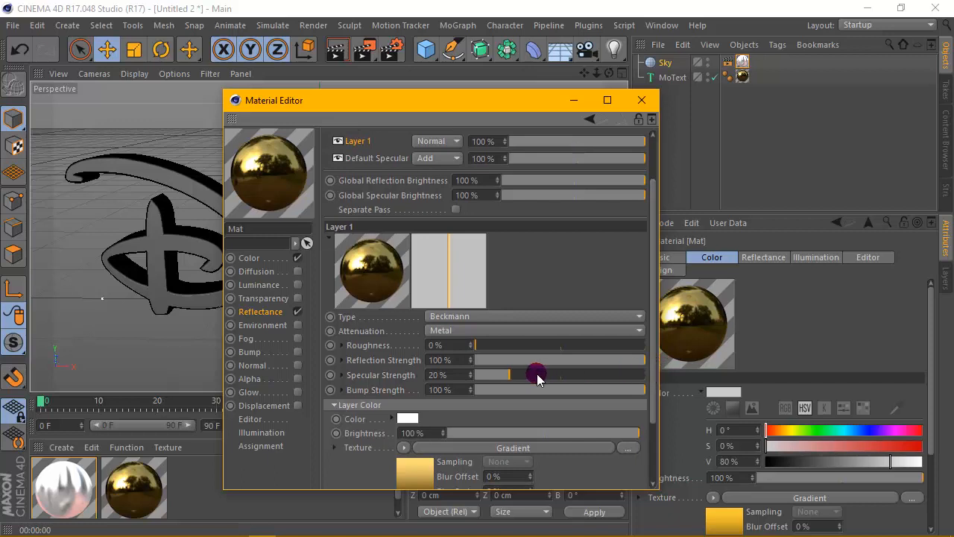
Try a specular strength of 58 % on the gold material's Layer 1, and undo it
{"action": "left_click_drag", "start_coordinate": [564, 378], "coordinate": [574, 379]}
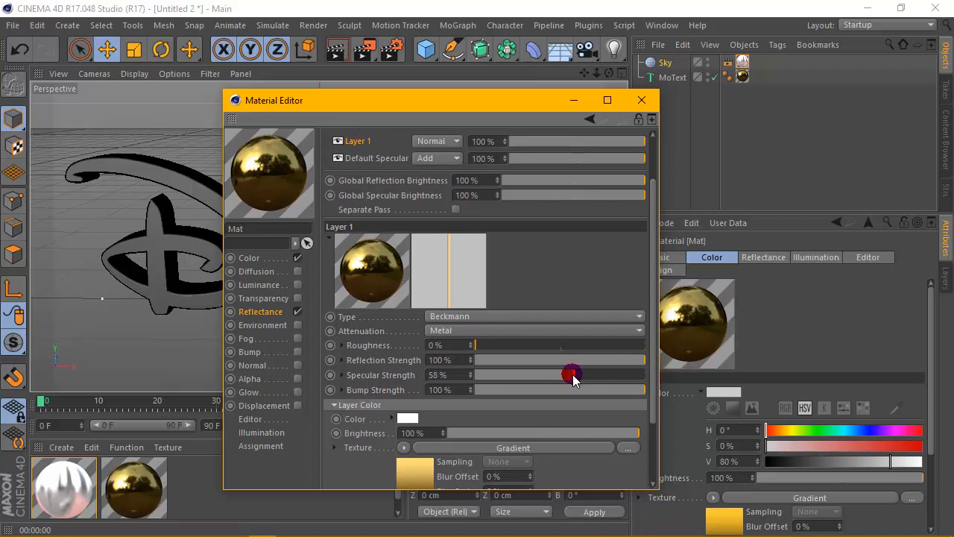
{"action": "key", "text": "ctrl+z"}
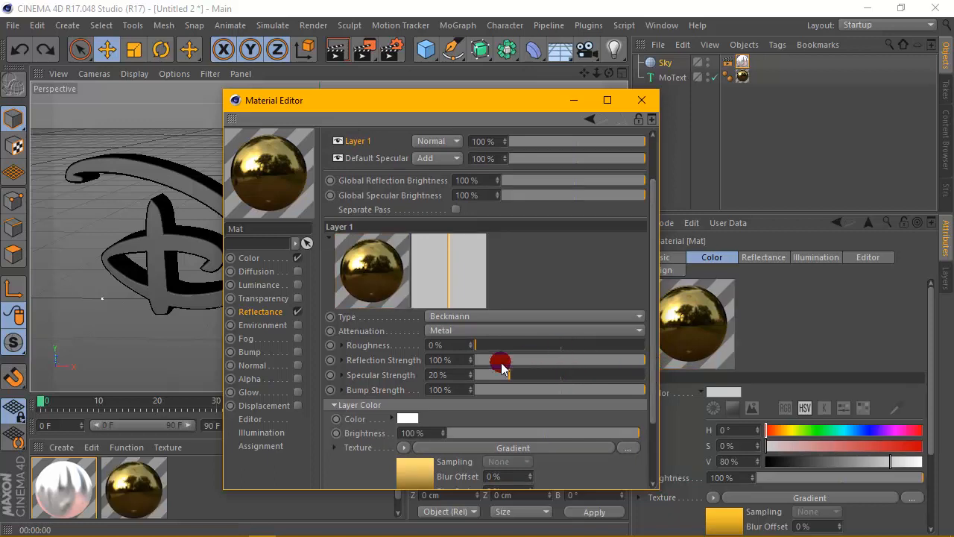
Set the layer color of the gold material's Layer 1 to golden yellow with H 48°, S 58.883 % and V 100 %
{"action": "left_click", "coordinate": [407, 420]}
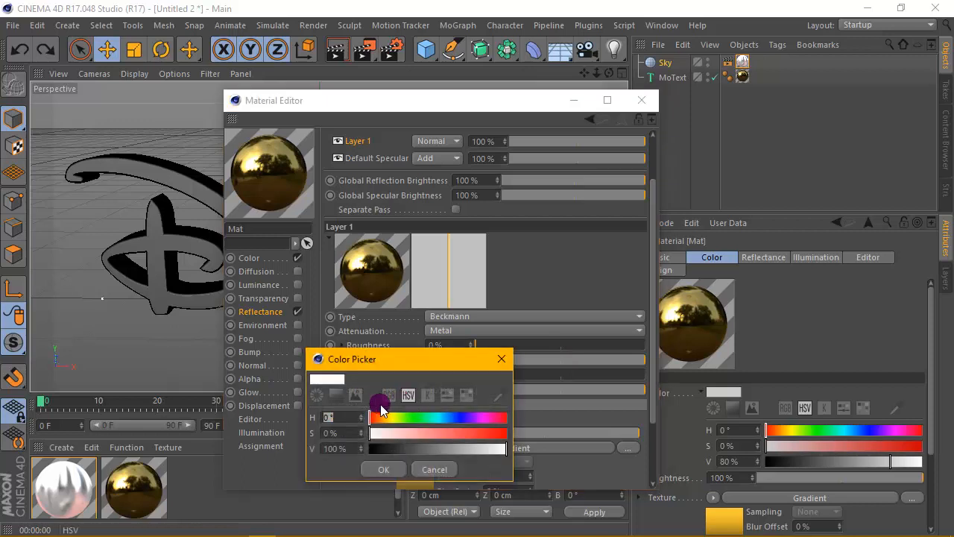
{"action": "left_click", "coordinate": [339, 397]}
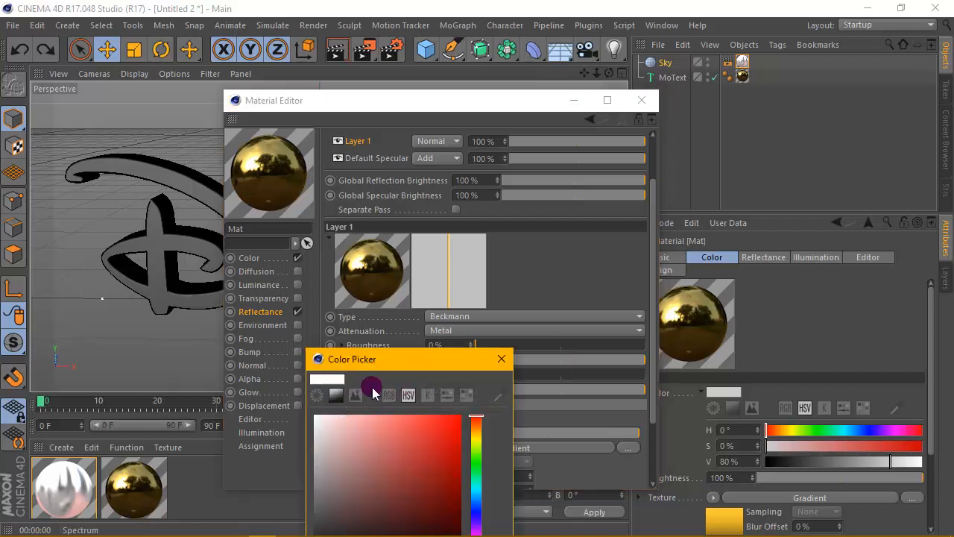
{"action": "left_click_drag", "start_coordinate": [441, 359], "coordinate": [520, 256]}
{"action": "left_click", "coordinate": [552, 340]}
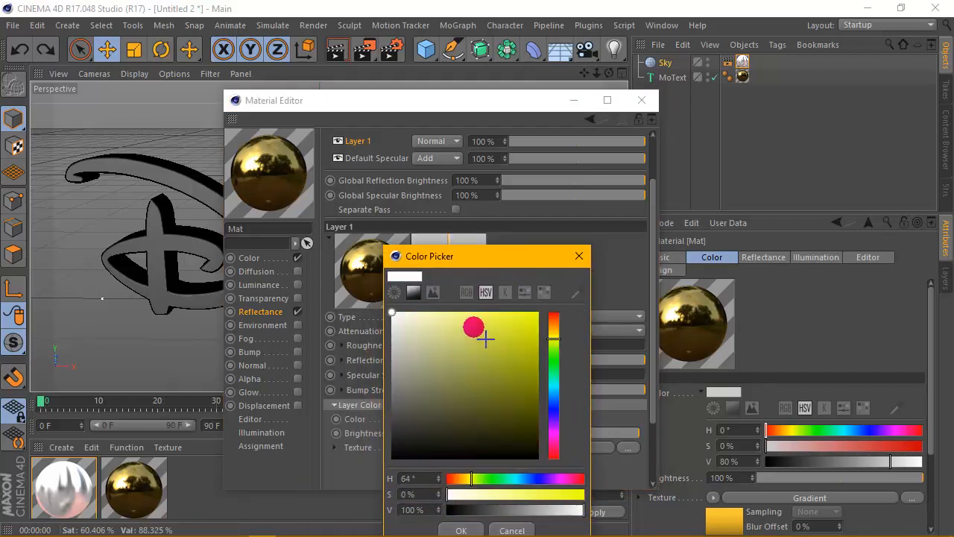
{"action": "left_click", "coordinate": [463, 312]}
{"action": "left_click", "coordinate": [555, 332]}
{"action": "left_click_drag", "start_coordinate": [472, 323], "coordinate": [478, 317]}
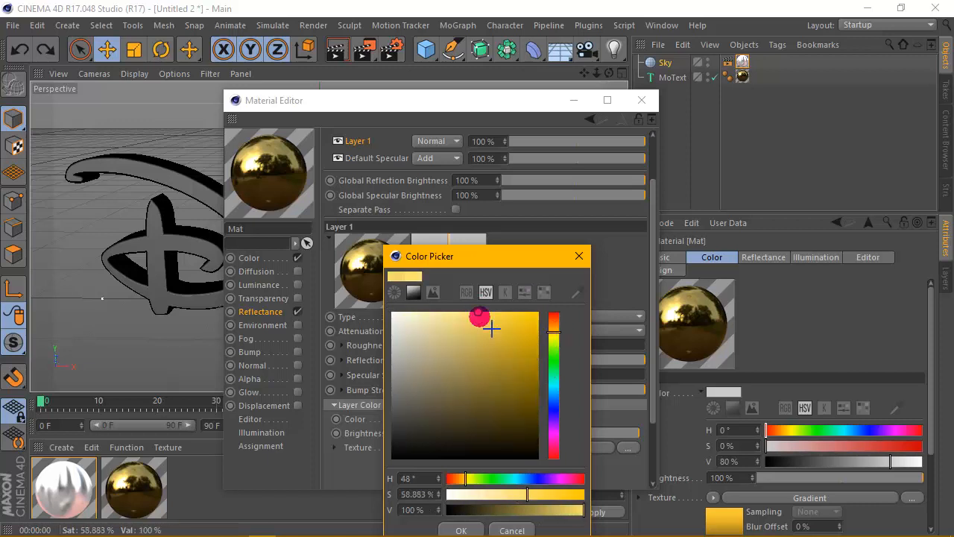
{"action": "left_click", "coordinate": [468, 530]}
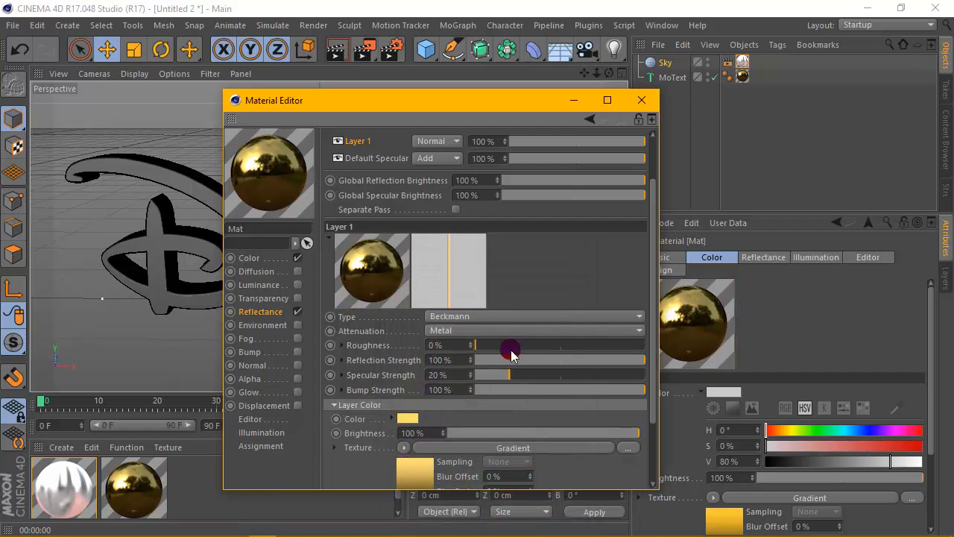
Set the mix mode of Layer 1's gradient texture to Add in the gold material and render the active view
{"action": "left_click_drag", "start_coordinate": [642, 331], "coordinate": [635, 386]}
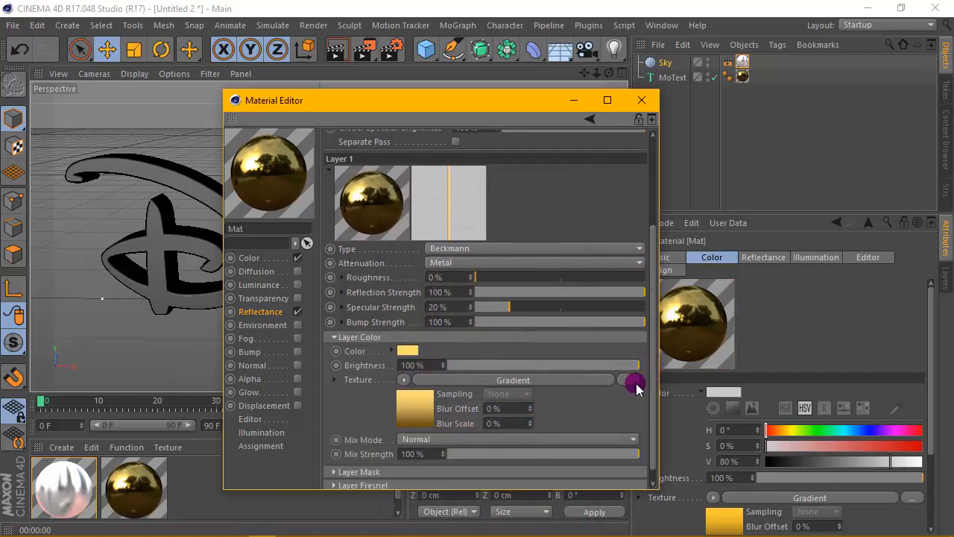
{"action": "left_click", "coordinate": [448, 436]}
{"action": "left_click", "coordinate": [425, 453]}
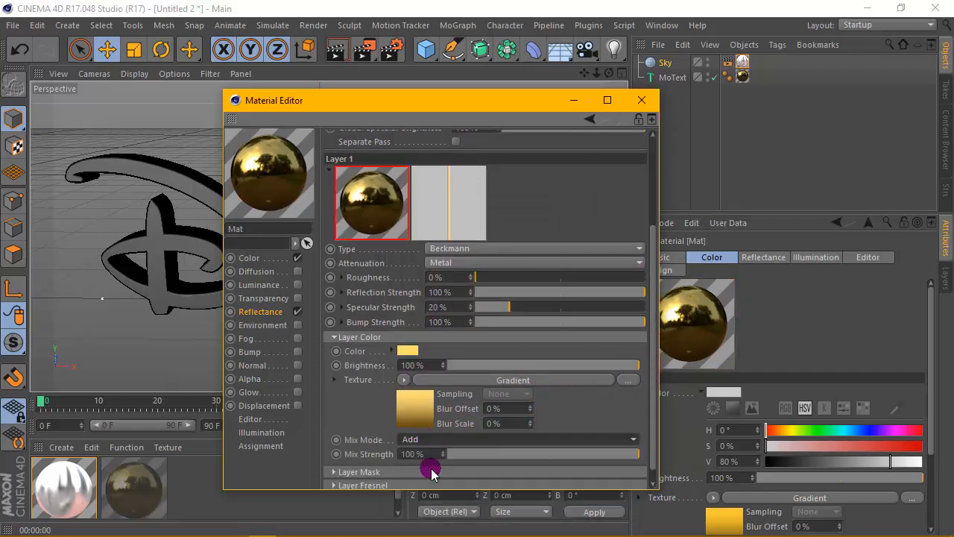
{"action": "left_click", "coordinate": [645, 104]}
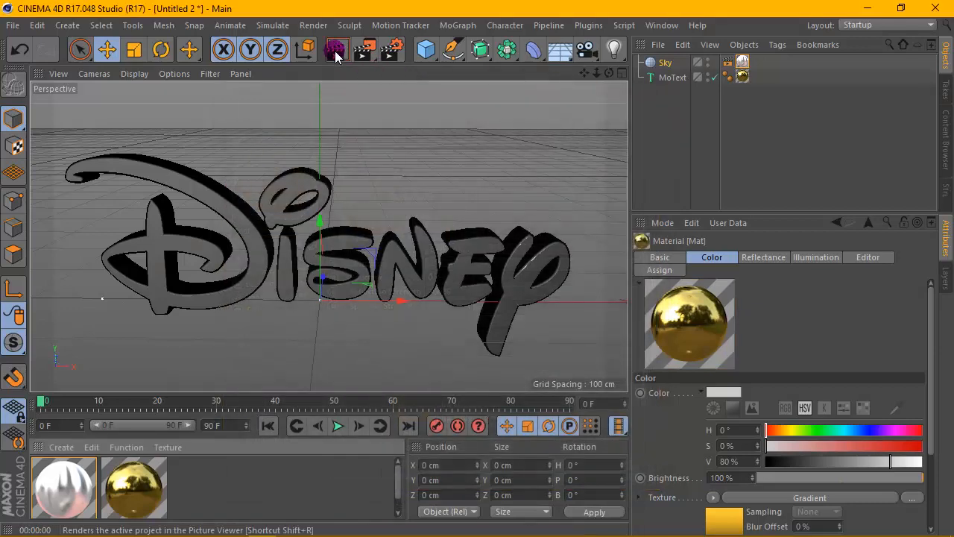
{"action": "left_click", "coordinate": [330, 49]}
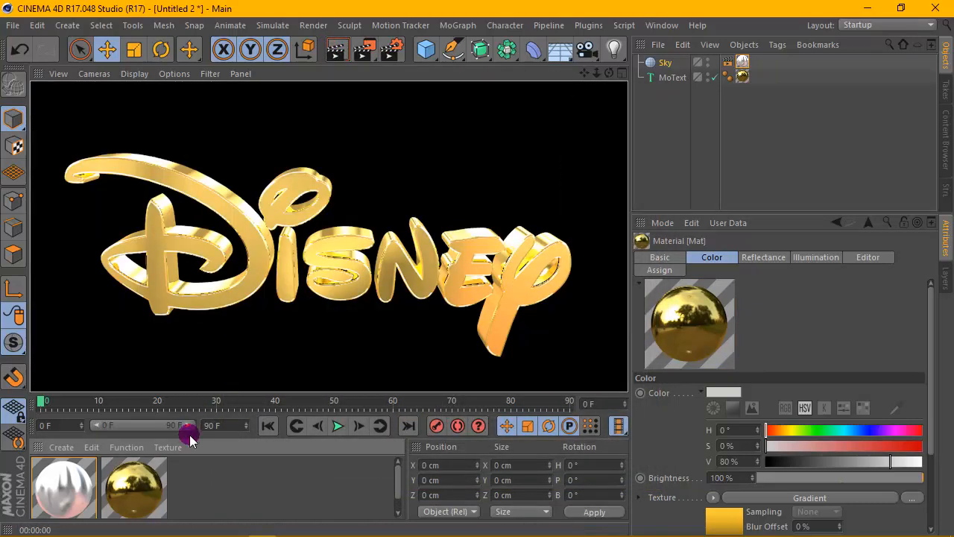
Set the exposure of the sky material's luminance texture to 1 and render the active view
{"action": "double_click", "coordinate": [63, 486]}
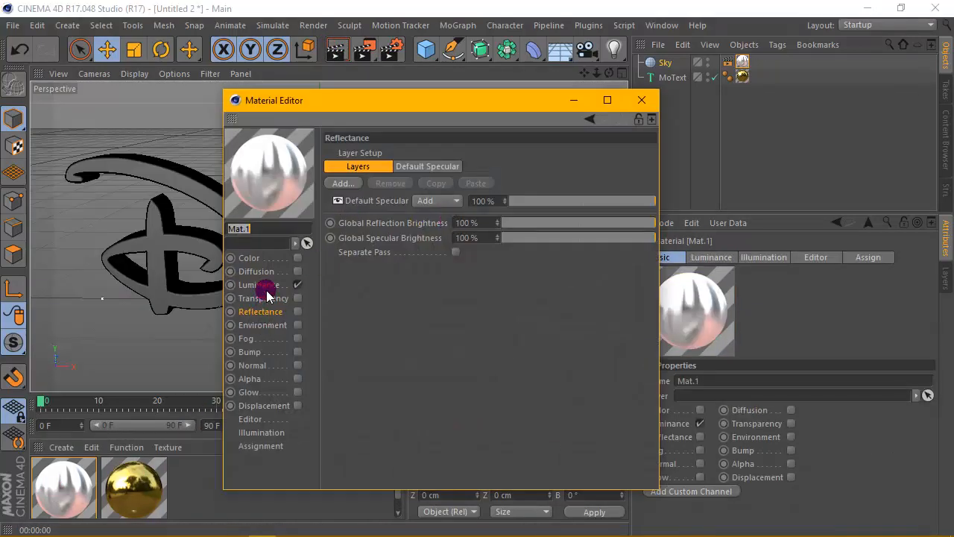
{"action": "left_click", "coordinate": [262, 286]}
{"action": "left_click", "coordinate": [403, 288]}
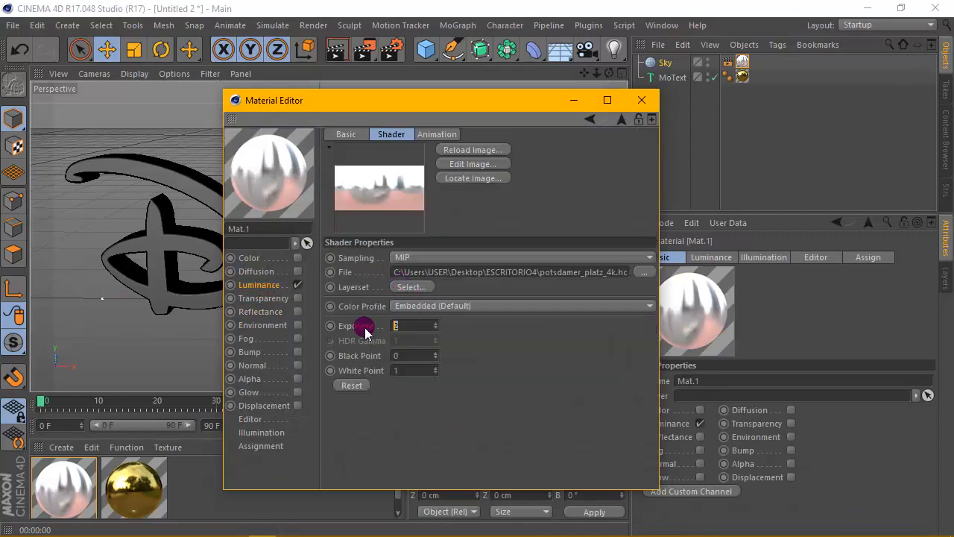
{"action": "type", "text": "1"}
{"action": "key", "text": "Return"}
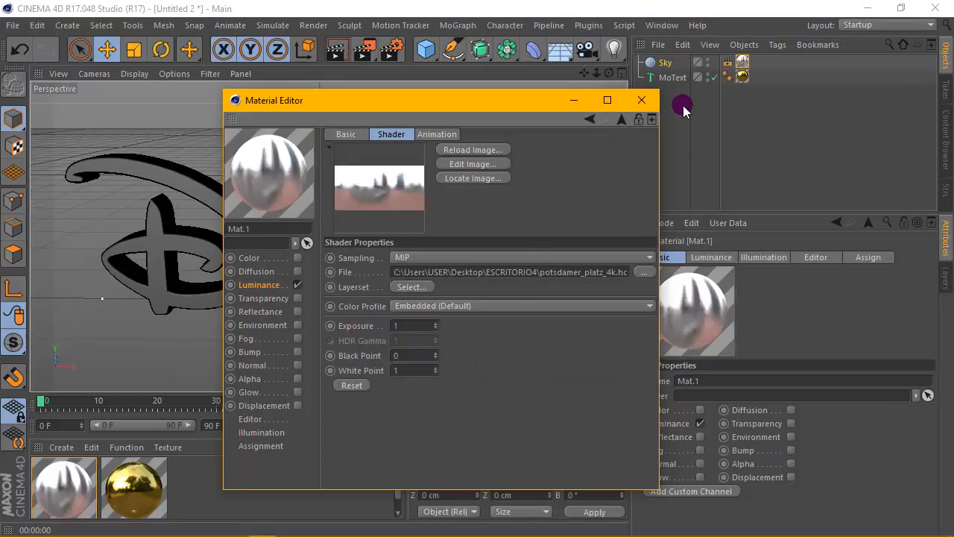
{"action": "left_click", "coordinate": [641, 99]}
{"action": "left_click", "coordinate": [336, 49]}
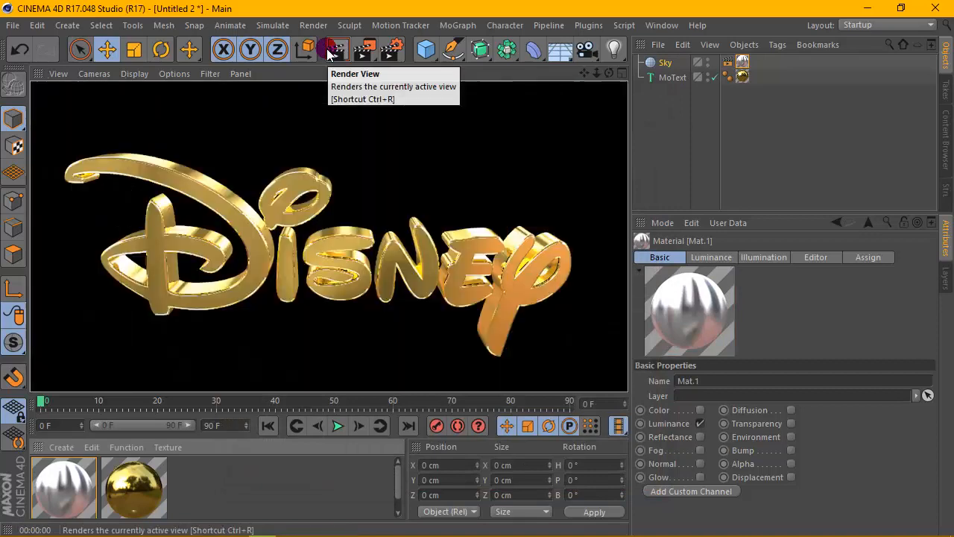
Orbit the camera around the text and render the view to check the gold from the new angle
{"action": "left_click", "coordinate": [611, 72]}
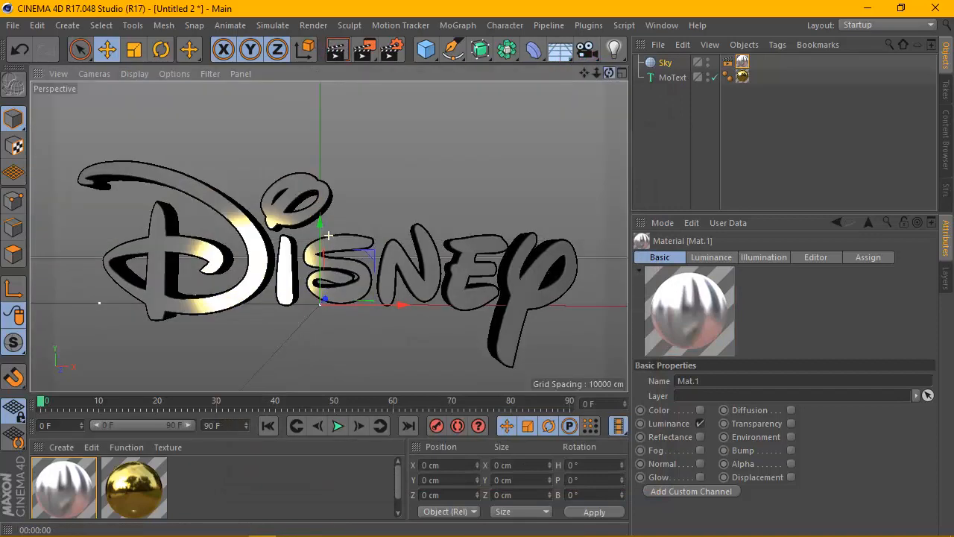
{"action": "left_click", "coordinate": [336, 49]}
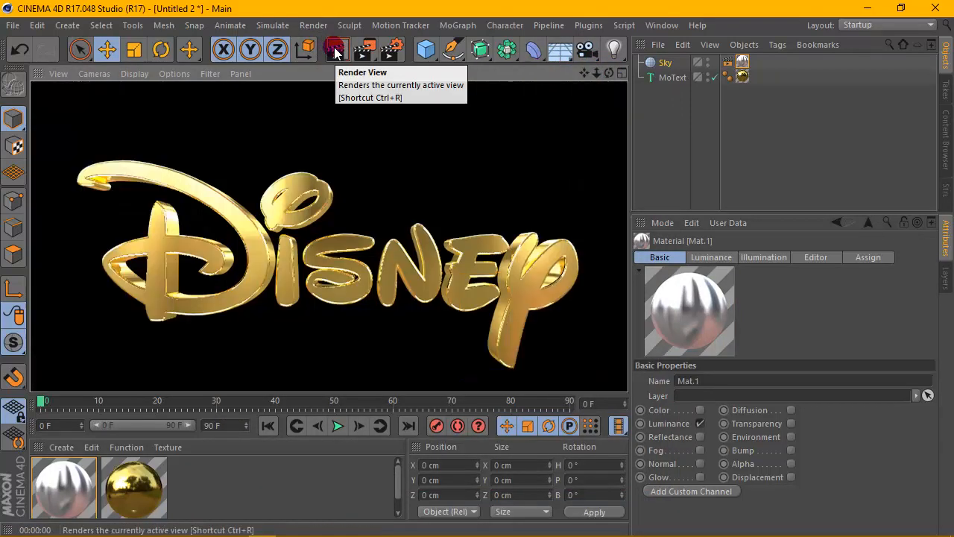
Set the exposure of the sky material's luminance texture to 0 and render the active view
{"action": "double_click", "coordinate": [92, 479]}
{"action": "left_click", "coordinate": [481, 265]}
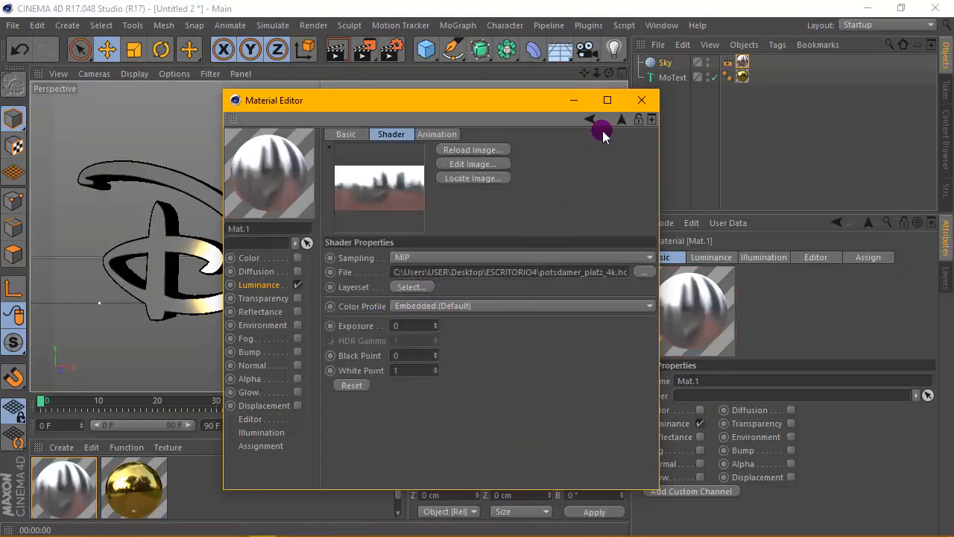
{"action": "left_click", "coordinate": [648, 104]}
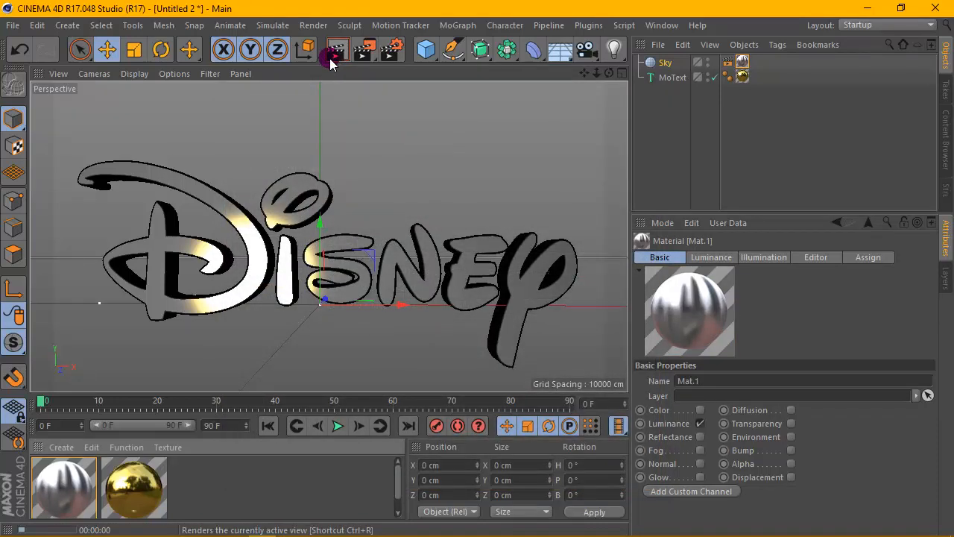
{"action": "left_click", "coordinate": [332, 58]}
Orbit and zoom the camera to frame the whole text and render the view to check the gold
{"action": "left_click", "coordinate": [611, 74]}
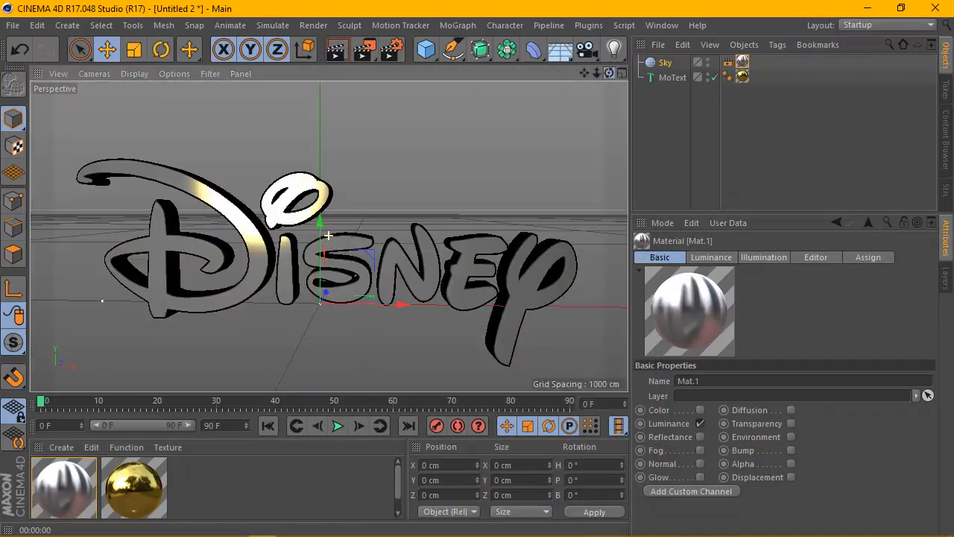
{"action": "left_click_drag", "start_coordinate": [609, 73], "coordinate": [580, 74]}
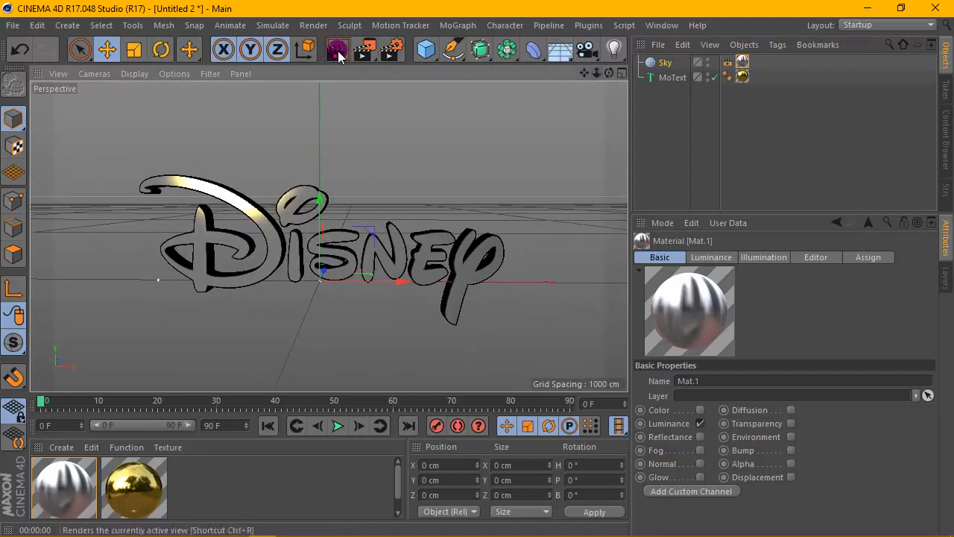
{"action": "left_click", "coordinate": [339, 58]}
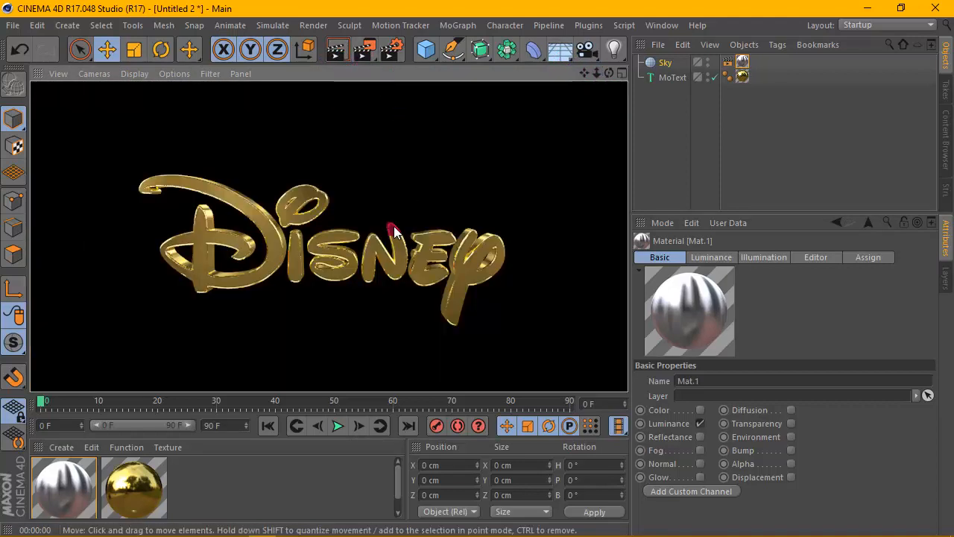
{"action": "left_click", "coordinate": [674, 92]}
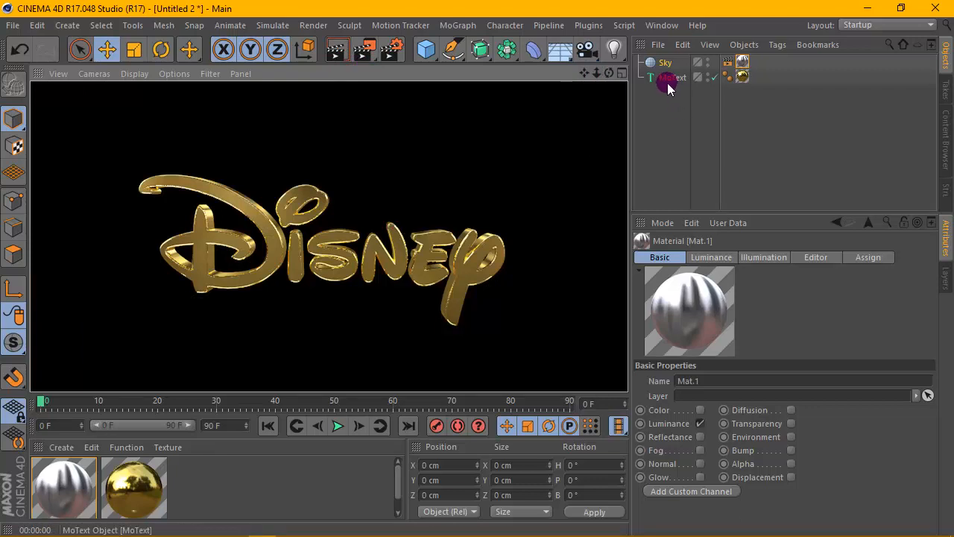
{"action": "left_click", "coordinate": [366, 159]}
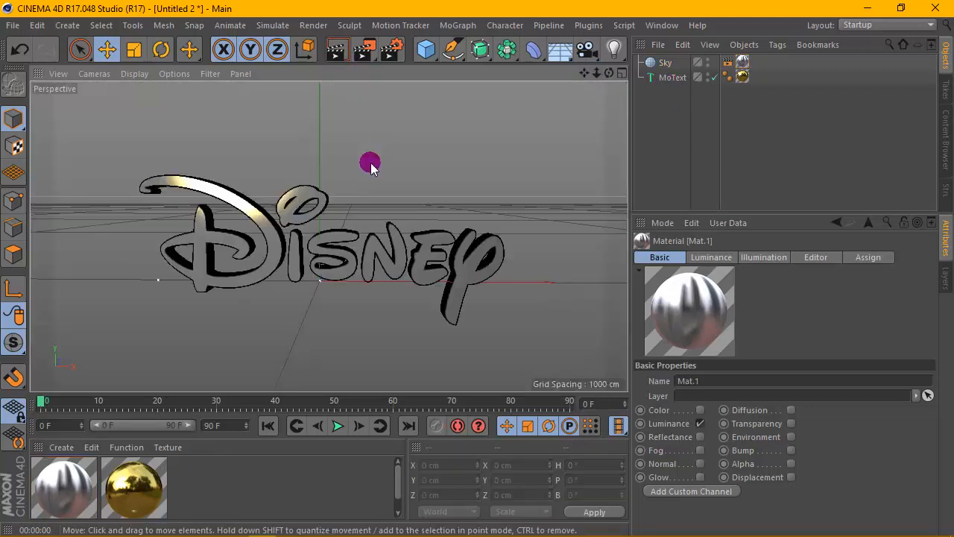
{"action": "left_click", "coordinate": [338, 49]}
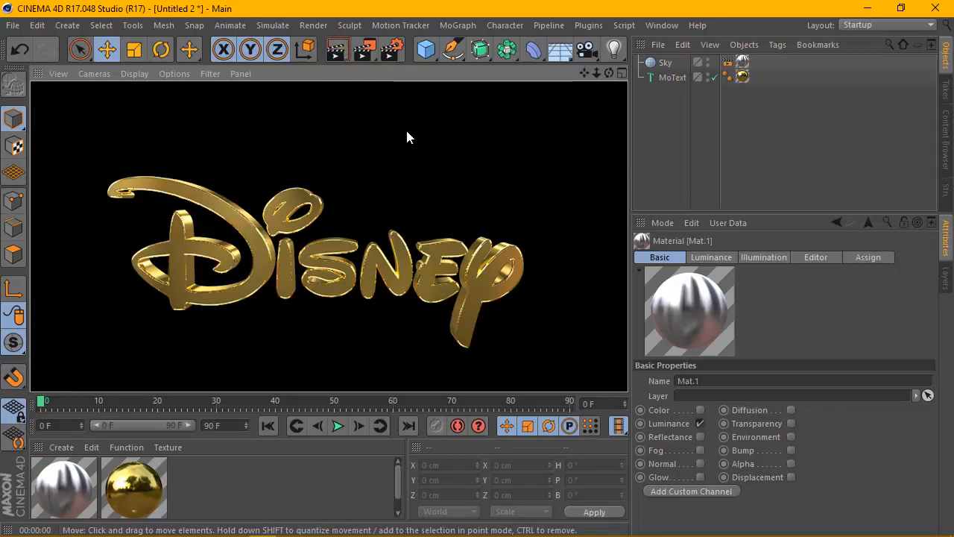
Set the anti-aliasing to Best in the render settings
{"action": "left_click", "coordinate": [391, 49]}
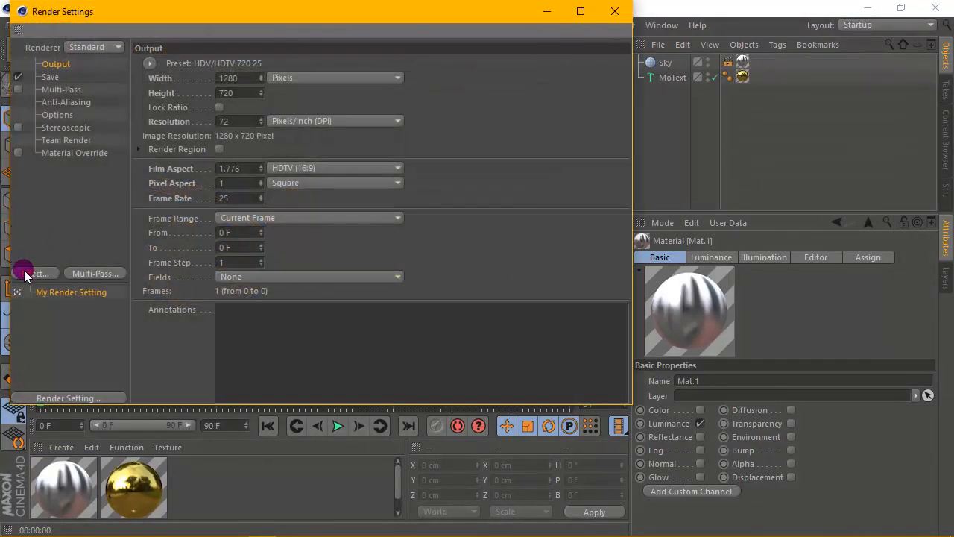
{"action": "left_click", "coordinate": [25, 276]}
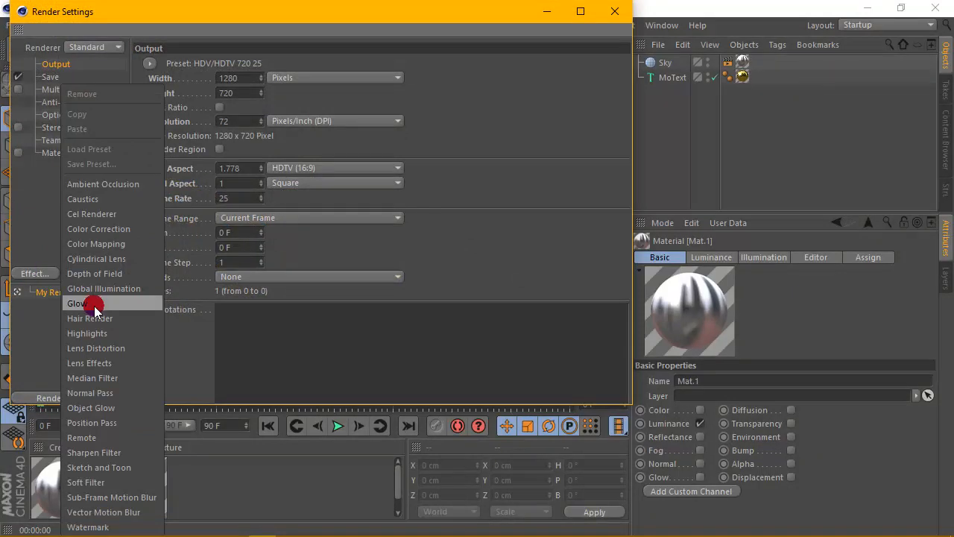
{"action": "left_click", "coordinate": [31, 243]}
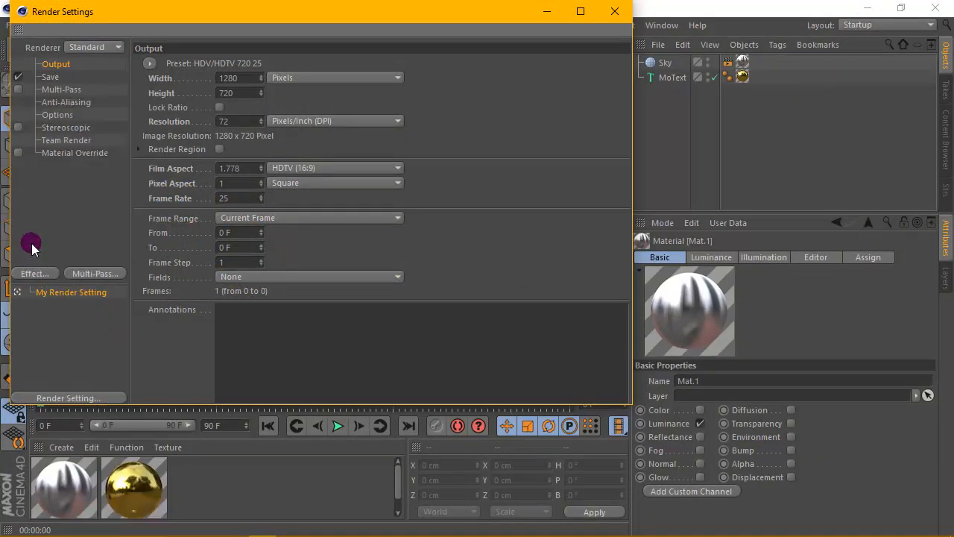
{"action": "left_click", "coordinate": [81, 106]}
{"action": "left_click", "coordinate": [273, 64]}
{"action": "left_click", "coordinate": [273, 105]}
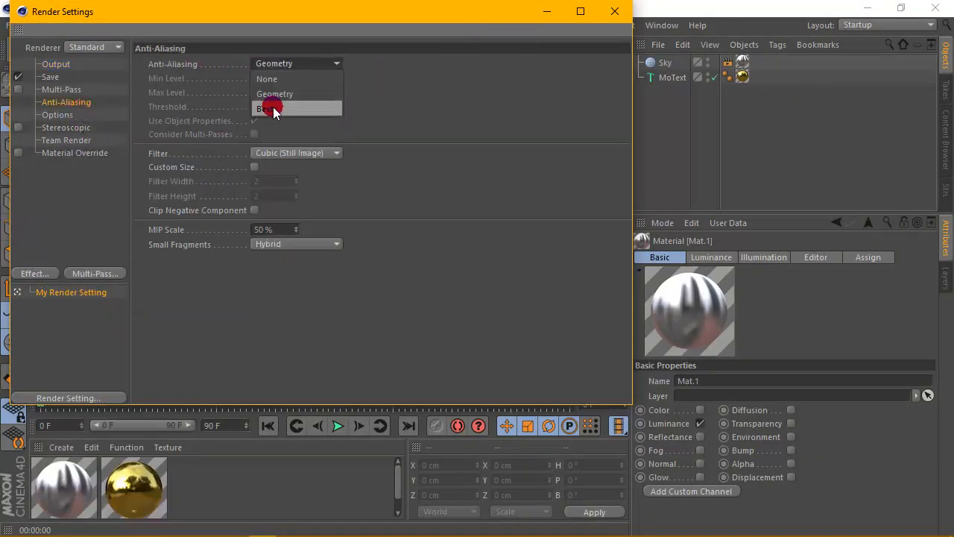
{"action": "left_click", "coordinate": [615, 11]}
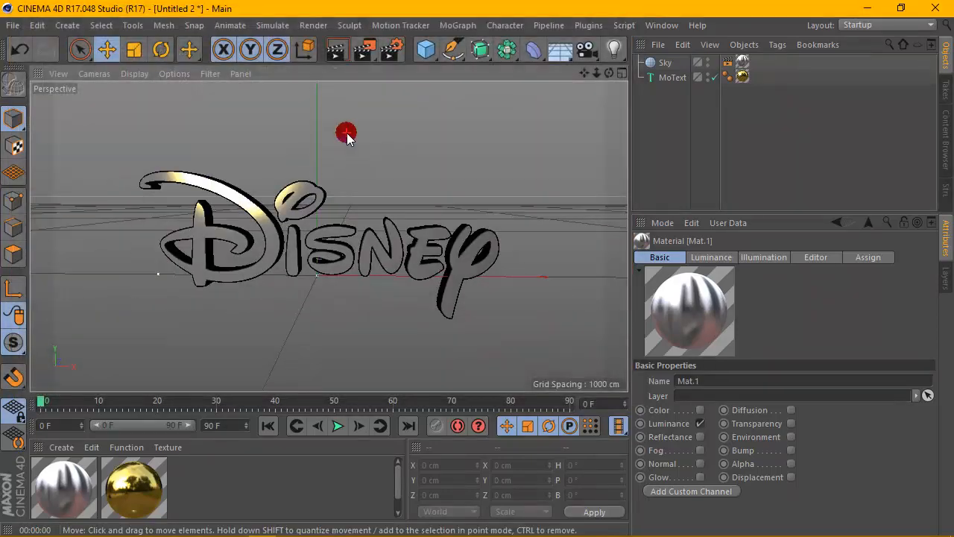
Reframe the text closer in the perspective view and render it to check the smoother edges
{"action": "left_click", "coordinate": [334, 50]}
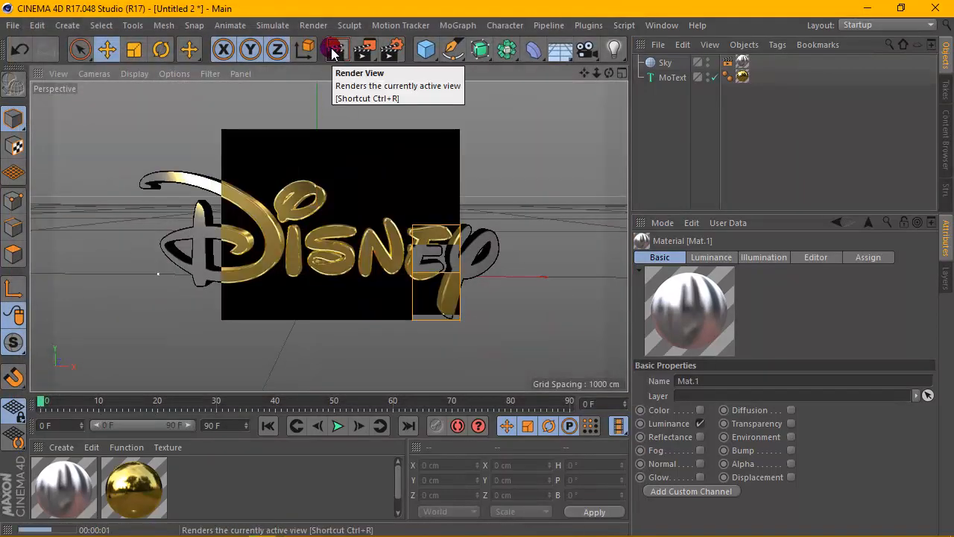
{"action": "left_click", "coordinate": [365, 157]}
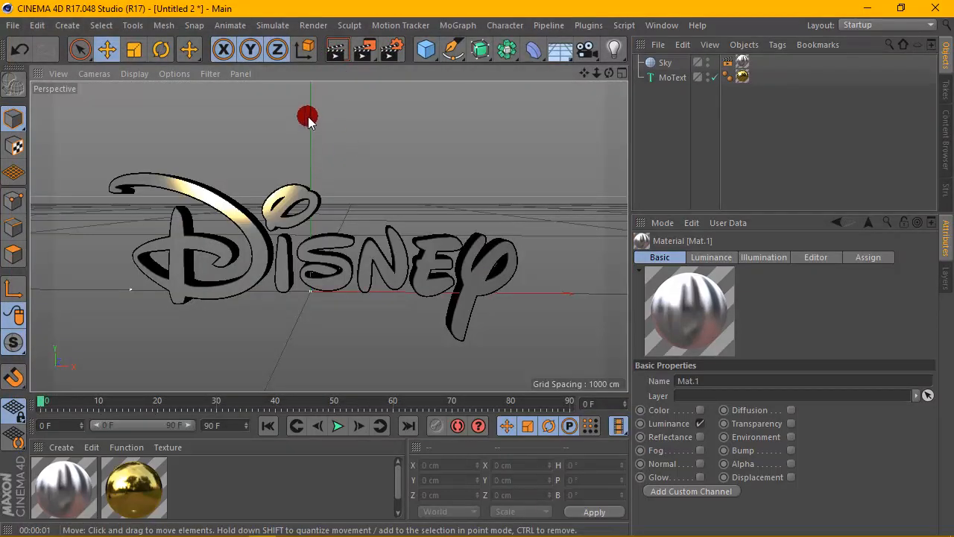
{"action": "left_click", "coordinate": [334, 50]}
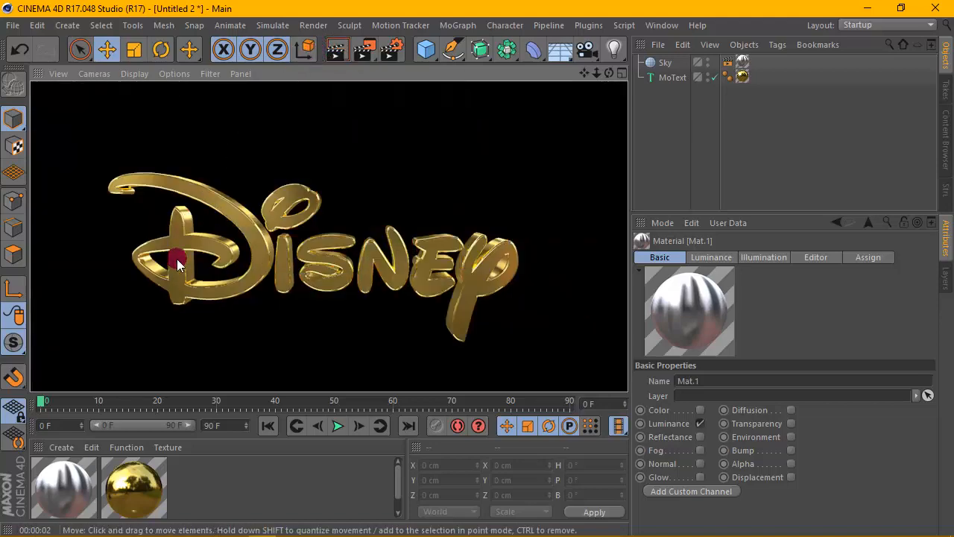
Adjust the light end color of Layer 1's gradient texture in the gold material's reflectance and render the active view
{"action": "double_click", "coordinate": [135, 486]}
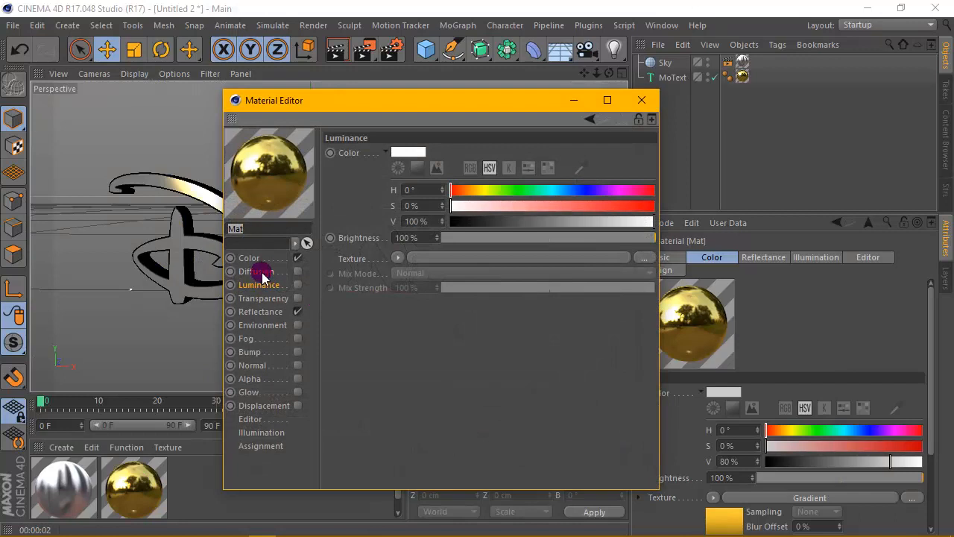
{"action": "left_click", "coordinate": [249, 258]}
{"action": "left_click", "coordinate": [422, 287]}
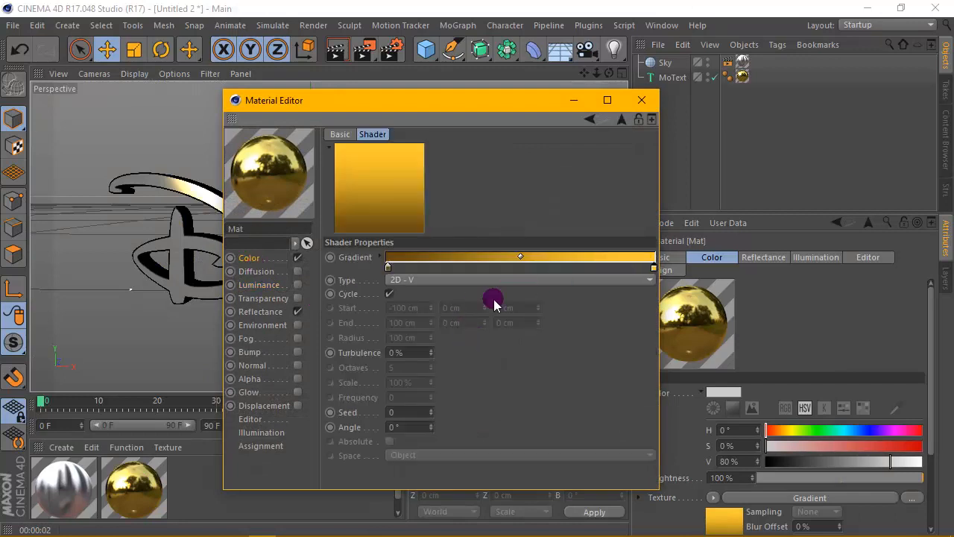
{"action": "left_click", "coordinate": [268, 313]}
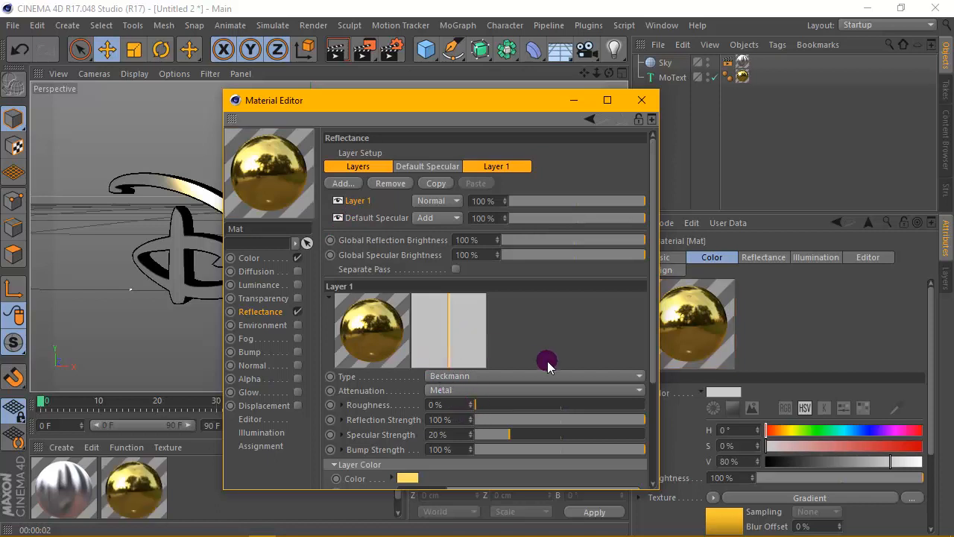
{"action": "left_click_drag", "start_coordinate": [652, 363], "coordinate": [649, 415]}
{"action": "left_click", "coordinate": [401, 440]}
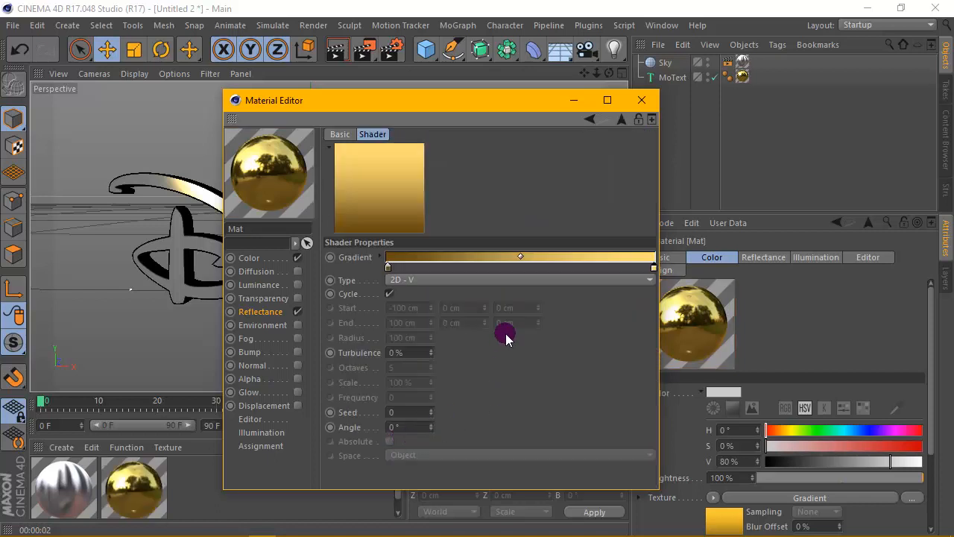
{"action": "double_click", "coordinate": [650, 267]}
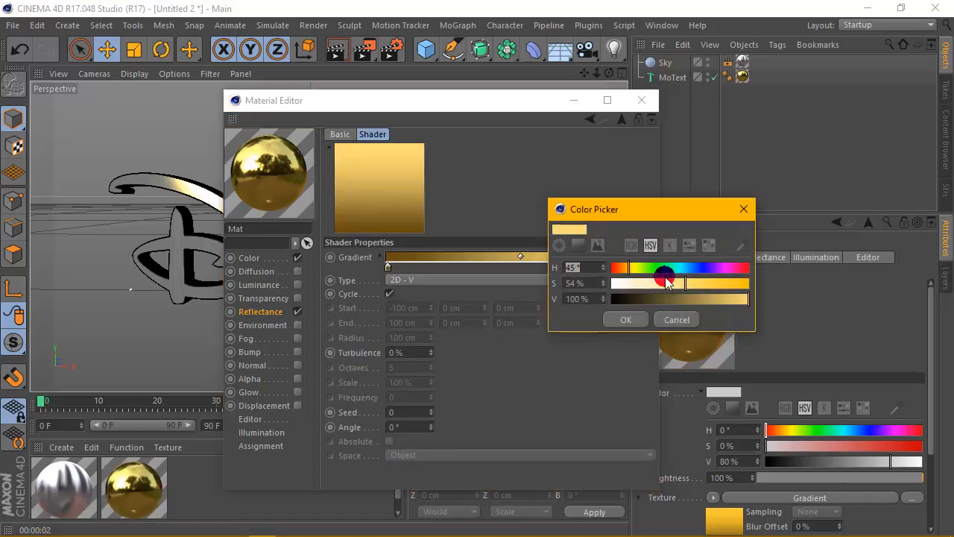
{"action": "left_click", "coordinate": [622, 319]}
{"action": "left_click", "coordinate": [641, 100]}
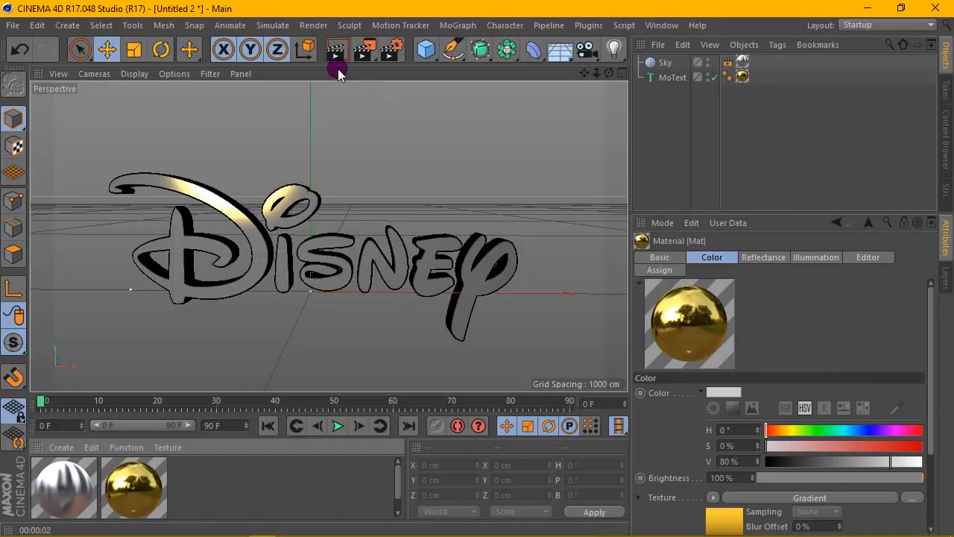
{"action": "left_click", "coordinate": [334, 51]}
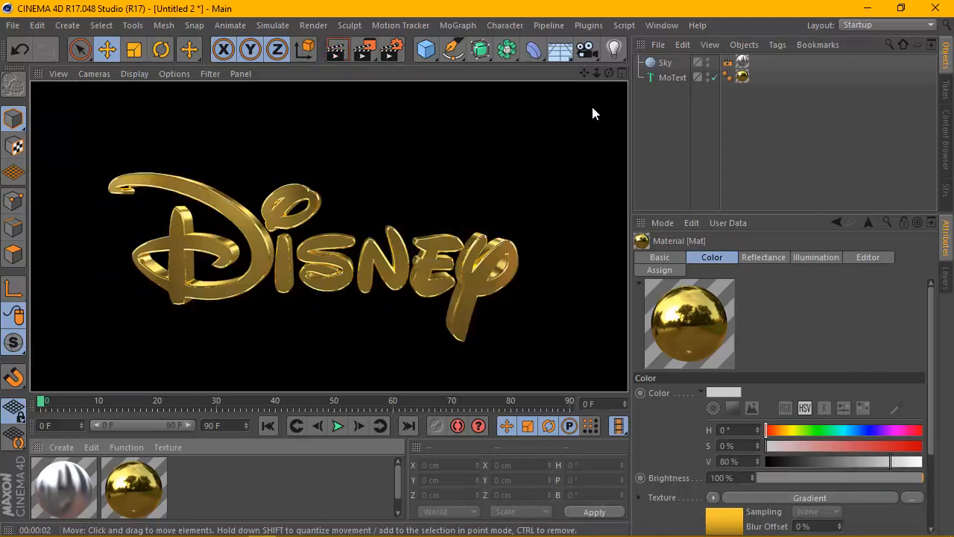
Add a plane to the scene and set its orientation to -Z
{"action": "left_click_drag", "start_coordinate": [426, 49], "coordinate": [537, 100]}
{"action": "left_click", "coordinate": [743, 349]}
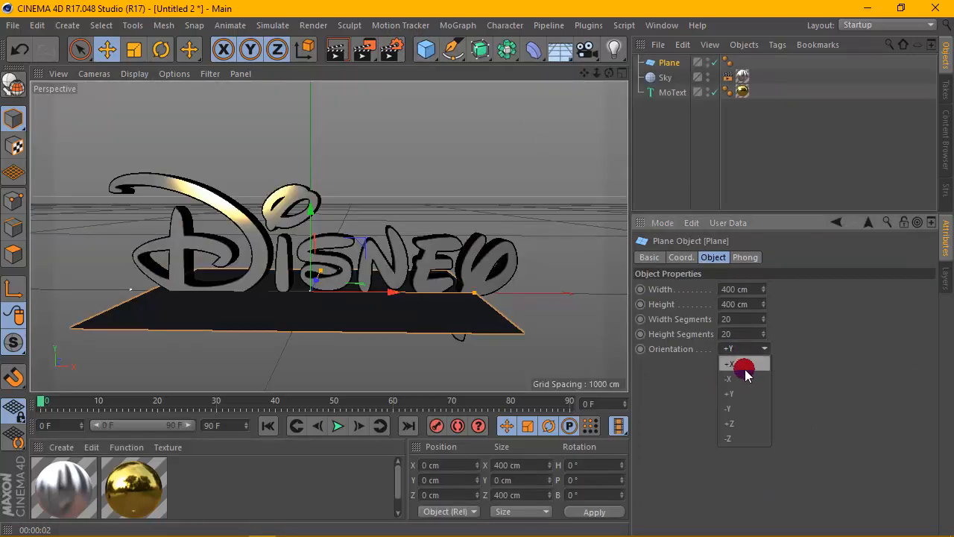
{"action": "left_click", "coordinate": [746, 437]}
Move the plane along Z to about 31.5 cm so it sits against the back of the text
{"action": "left_click", "coordinate": [621, 73]}
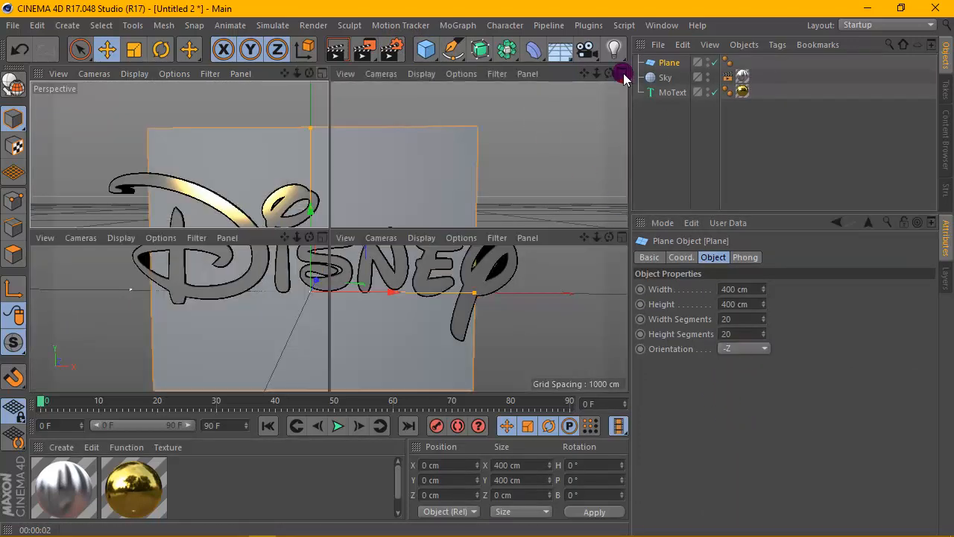
{"action": "left_click_drag", "start_coordinate": [216, 324], "coordinate": [226, 324]}
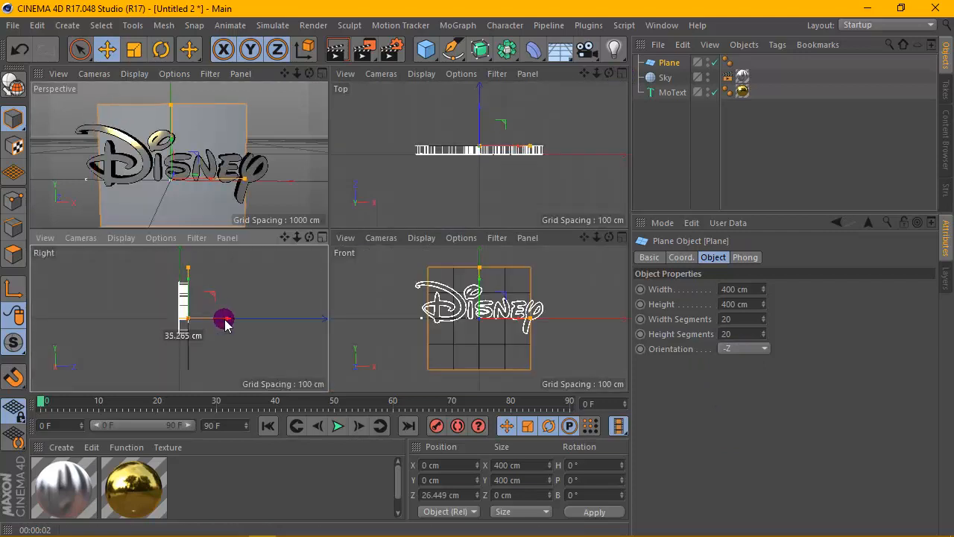
{"action": "left_click", "coordinate": [322, 237]}
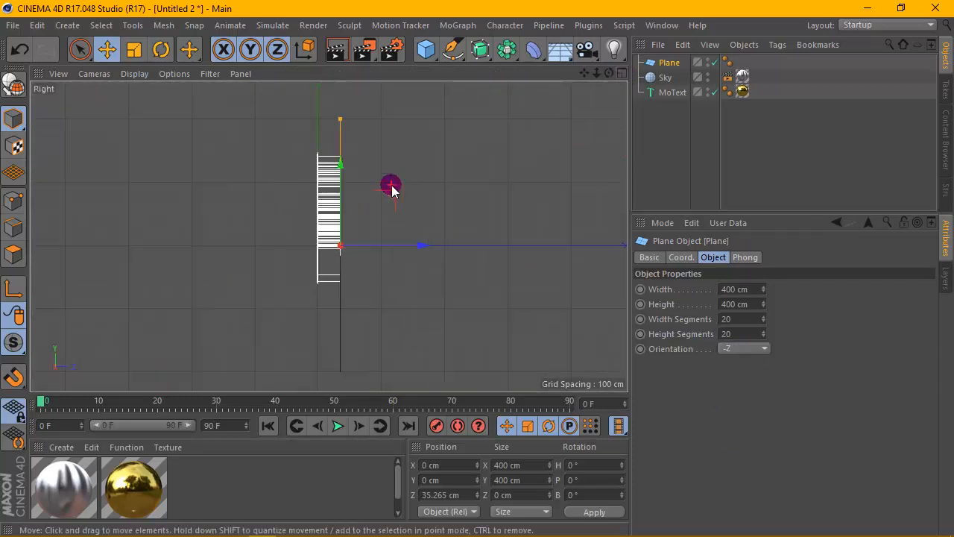
{"action": "scroll", "coordinate": [380, 231], "scroll_direction": "up", "scroll_amount": 4}
{"action": "left_click_drag", "start_coordinate": [372, 299], "coordinate": [365, 294]}
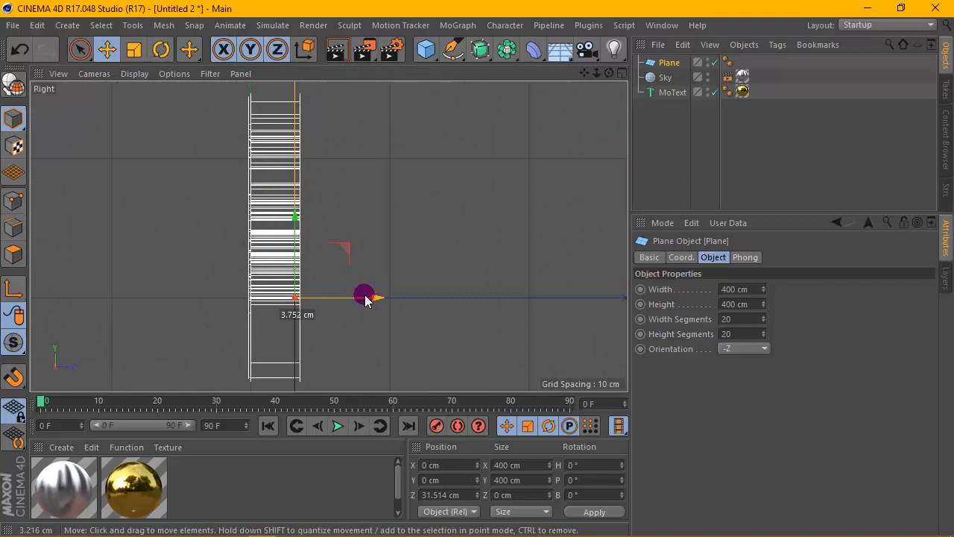
{"action": "left_click", "coordinate": [621, 73]}
{"action": "left_click", "coordinate": [322, 74]}
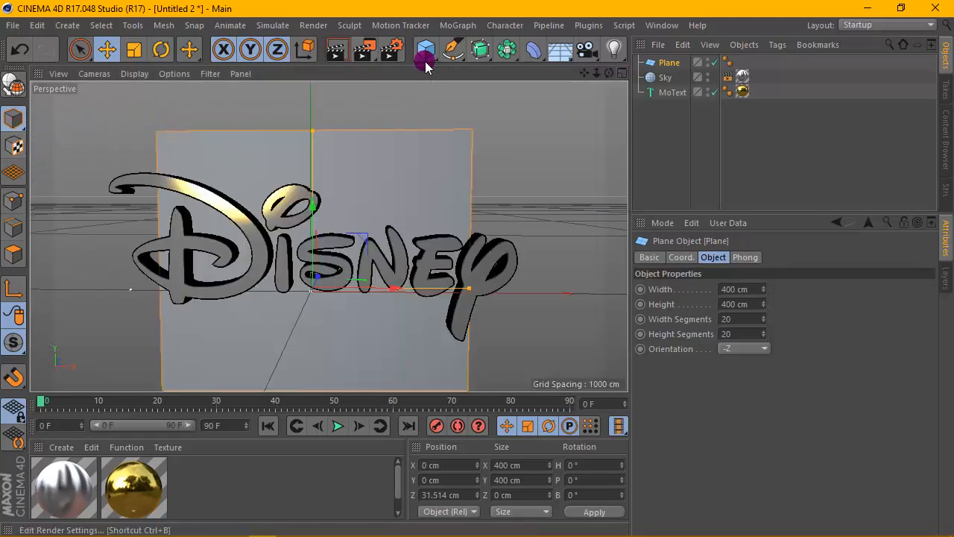
Scale the plane up uniformly until it fills the view as a backdrop behind the text
{"action": "left_click", "coordinate": [138, 53]}
{"action": "scroll", "coordinate": [296, 234], "scroll_direction": "down", "scroll_amount": 2}
{"action": "mouse_move", "coordinate": [296, 233]}
{"action": "left_mouse_down"}
{"action": "mouse_move", "coordinate": [436, 154]}
{"action": "mouse_move", "coordinate": [214, 195]}
{"action": "mouse_move", "coordinate": [347, 170]}
{"action": "mouse_move", "coordinate": [617, 90]}
{"action": "mouse_move", "coordinate": [502, 132]}
{"action": "mouse_move", "coordinate": [612, 61]}
{"action": "mouse_move", "coordinate": [660, 68]}
{"action": "left_mouse_up"}
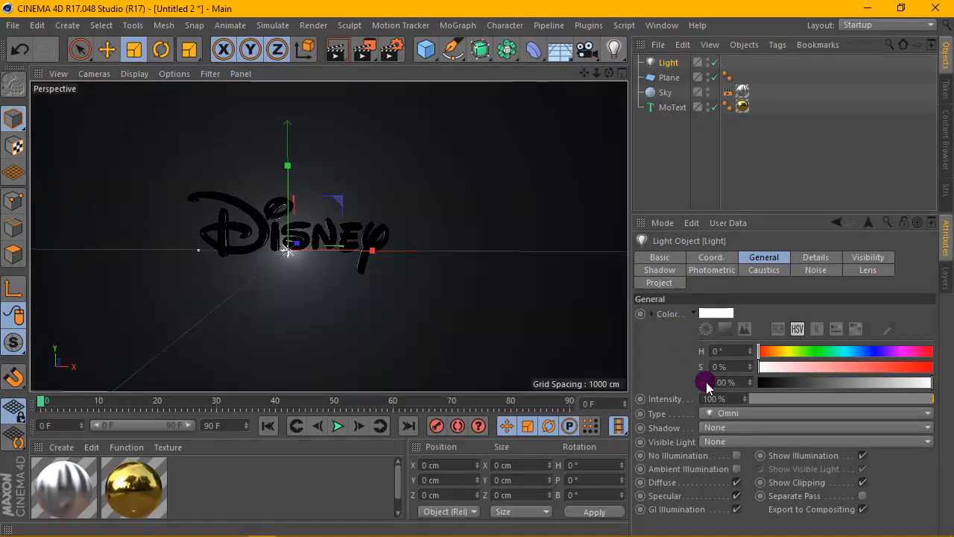
Add an omni light to the scene and set its shadow to Shadow Maps (Soft)
{"action": "left_click", "coordinate": [720, 427]}
{"action": "left_click", "coordinate": [730, 454]}
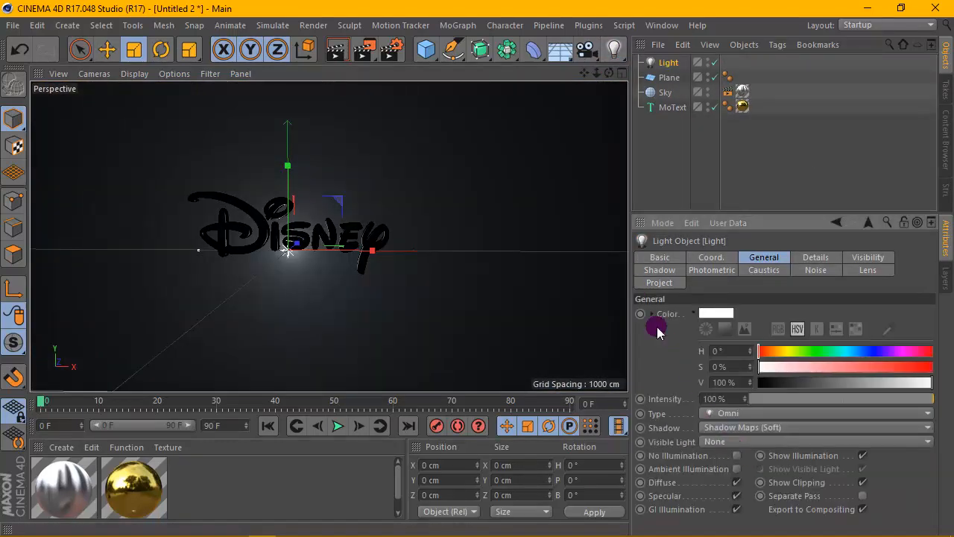
Move the light in front of and above the text to about X -605, Y 637, Z -516 cm and render the perspective view
{"action": "left_click", "coordinate": [619, 73]}
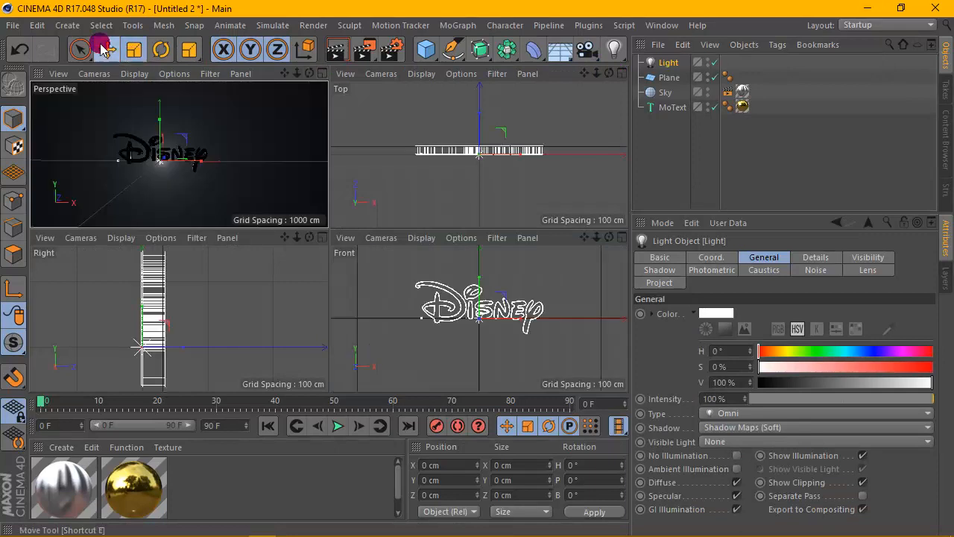
{"action": "key", "text": "e"}
{"action": "left_click_drag", "start_coordinate": [188, 342], "coordinate": [86, 328]}
{"action": "scroll", "coordinate": [156, 330], "scroll_direction": "down", "scroll_amount": 3}
{"action": "scroll", "coordinate": [182, 316], "scroll_direction": "down", "scroll_amount": 3}
{"action": "scroll", "coordinate": [447, 292], "scroll_direction": "down", "scroll_amount": 5}
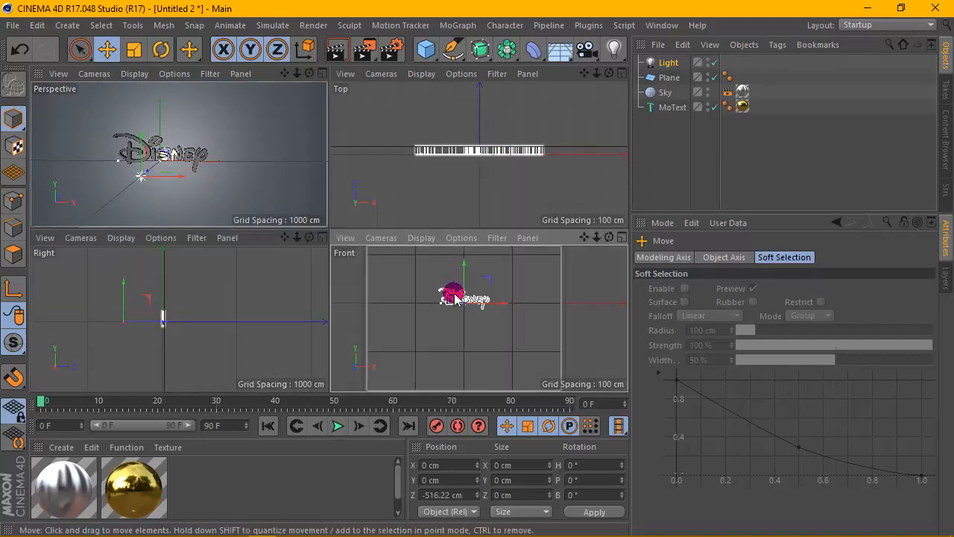
{"action": "left_click_drag", "start_coordinate": [503, 297], "coordinate": [426, 249]}
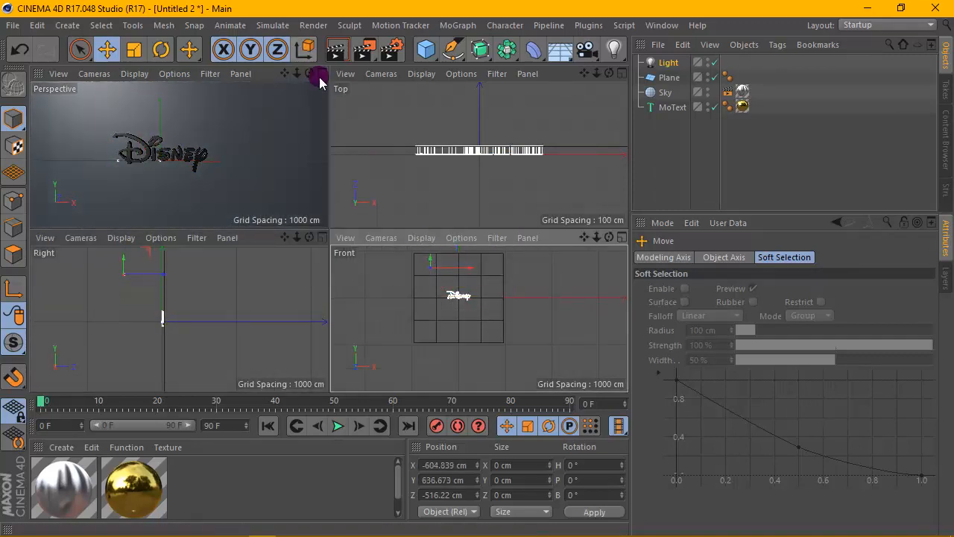
{"action": "left_click", "coordinate": [322, 73]}
{"action": "left_click", "coordinate": [336, 51]}
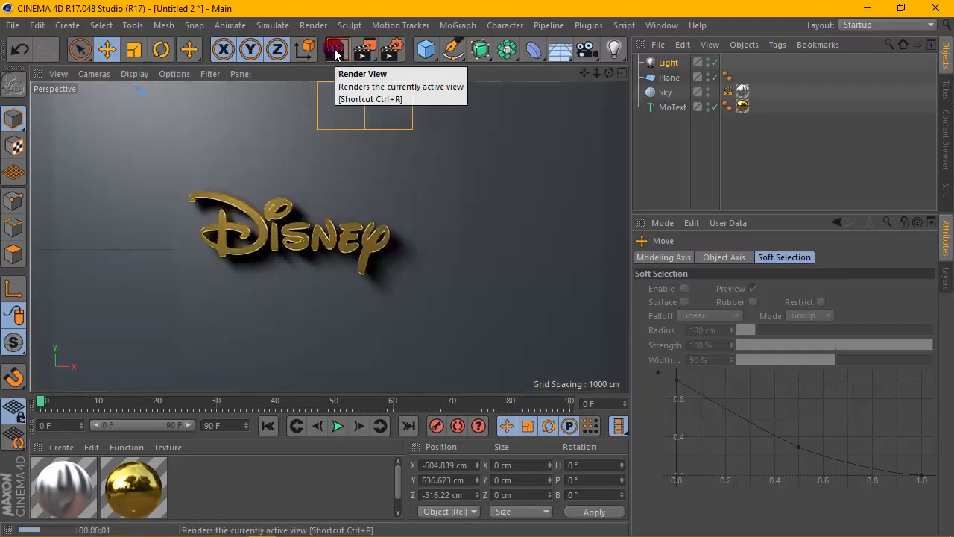
Frame the Disney text closely so it fills most of the perspective view, and render it
{"action": "left_click", "coordinate": [285, 189]}
{"action": "left_click_drag", "start_coordinate": [584, 74], "coordinate": [597, 32]}
{"action": "scroll", "coordinate": [328, 235], "scroll_direction": "up", "scroll_amount": 3}
{"action": "left_click", "coordinate": [334, 52]}
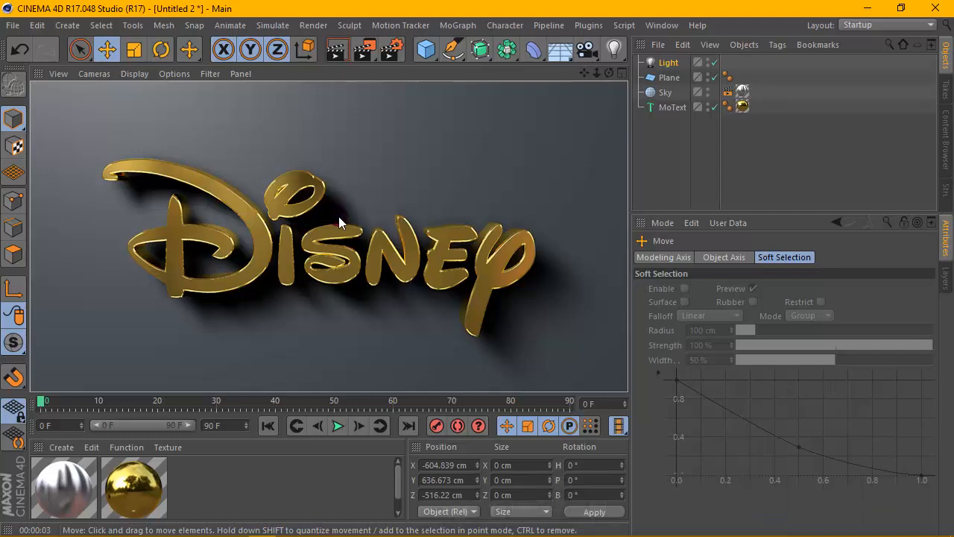
Create a new material with reflectance disabled and load a Gradient texture into its color channel
{"action": "left_click", "coordinate": [61, 446]}
{"action": "left_click", "coordinate": [88, 319]}
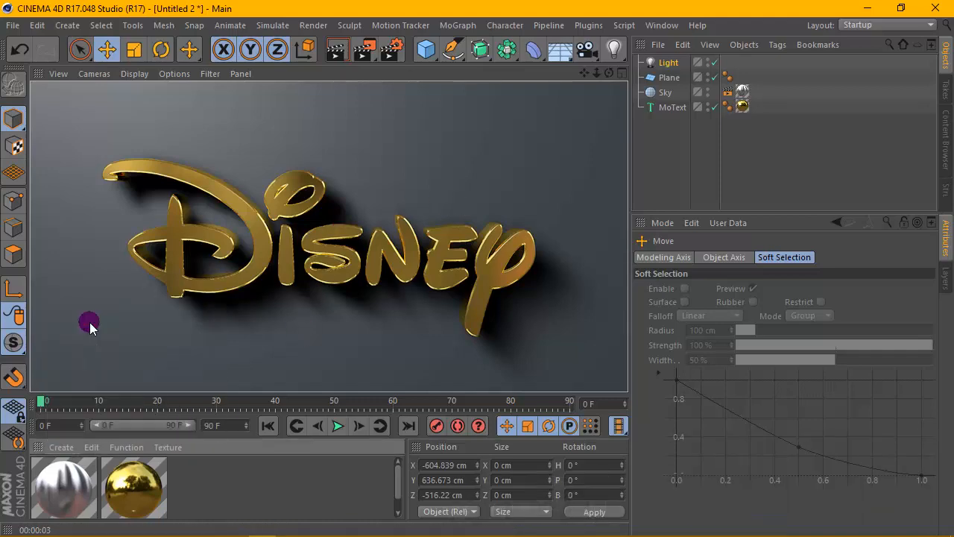
{"action": "double_click", "coordinate": [64, 480]}
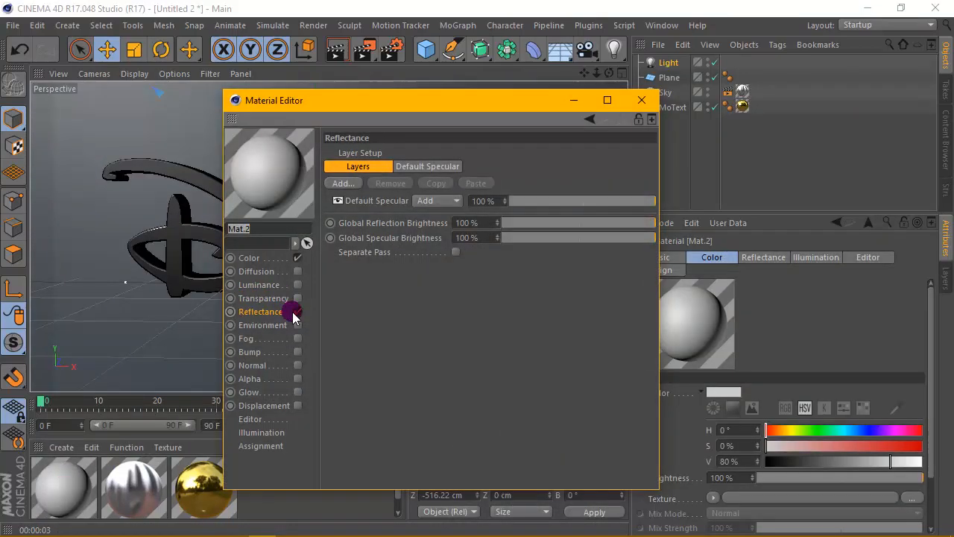
{"action": "left_click", "coordinate": [249, 258]}
{"action": "left_click", "coordinate": [401, 257]}
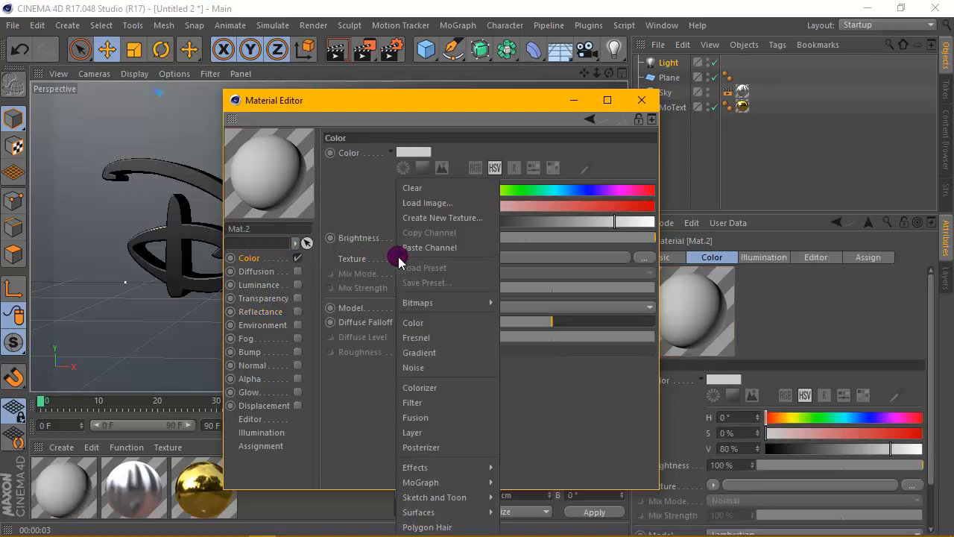
{"action": "left_click", "coordinate": [418, 352]}
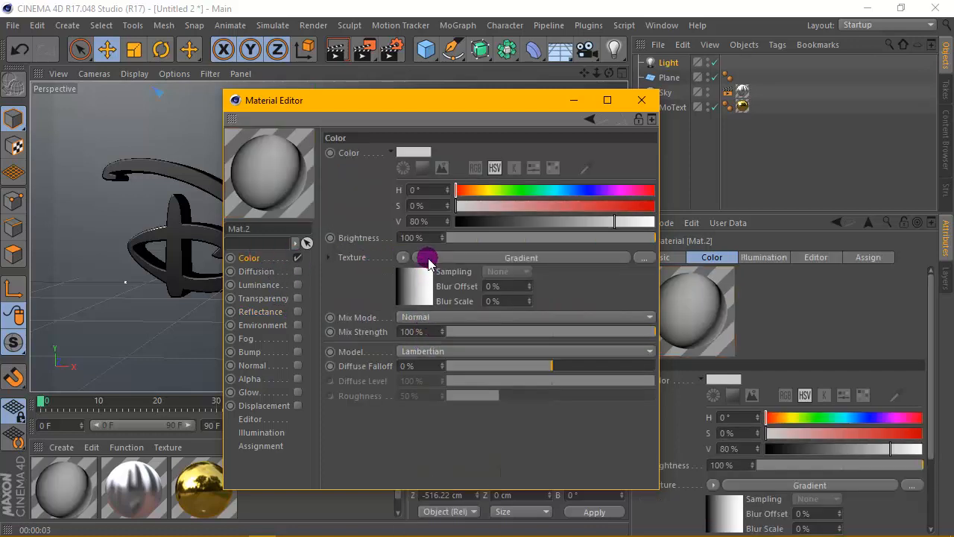
Set the gradient type to 2D - Circular and swap its knots so white is at the center and black at the edge
{"action": "left_click", "coordinate": [419, 260]}
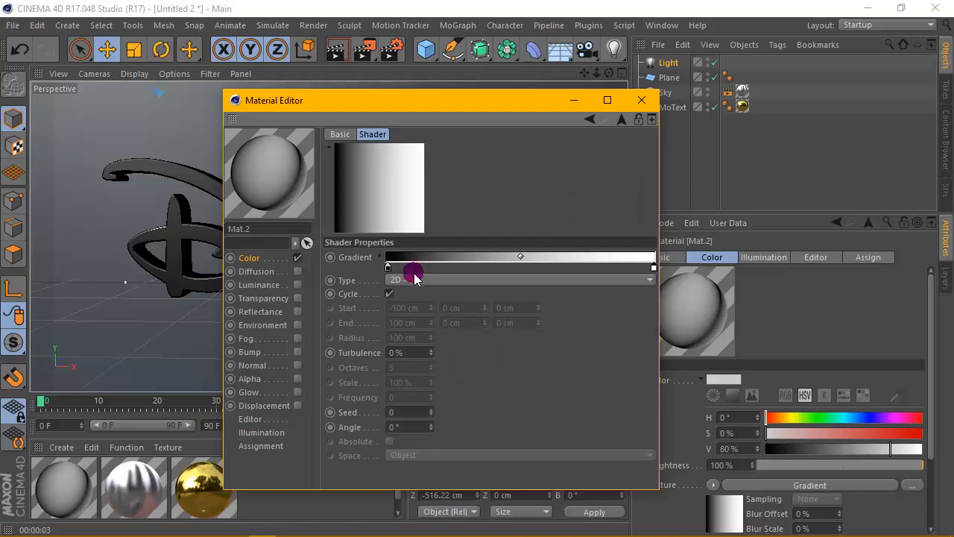
{"action": "left_click", "coordinate": [416, 279]}
{"action": "left_click", "coordinate": [425, 337]}
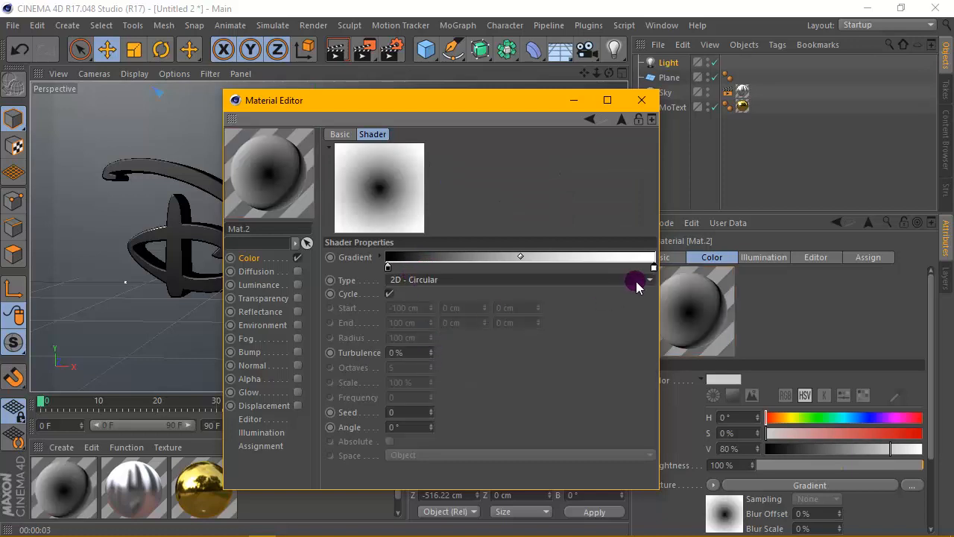
{"action": "left_click_drag", "start_coordinate": [654, 273], "coordinate": [673, 264]}
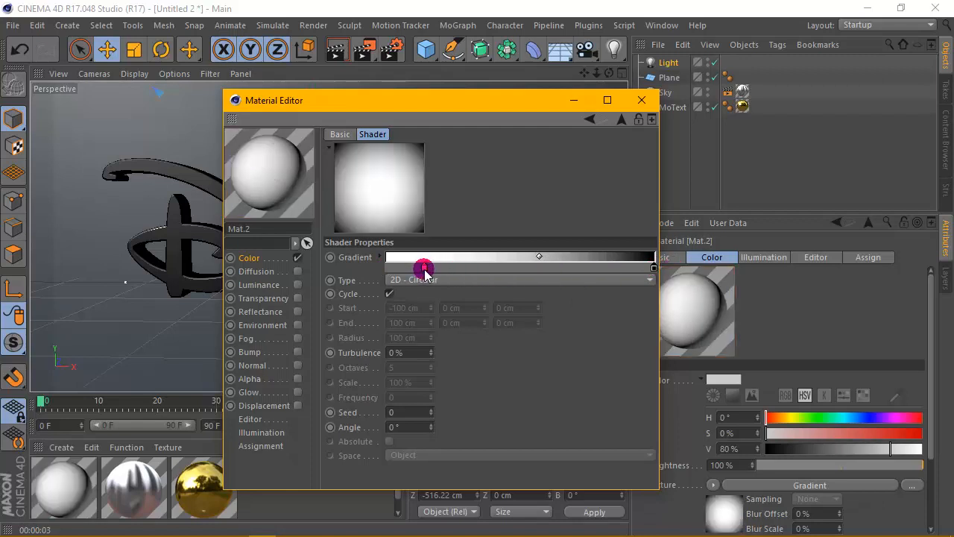
{"action": "left_click_drag", "start_coordinate": [425, 273], "coordinate": [365, 268]}
Recolor the gradient's black outer knot to a near-black dark yellow using the spectrum color picker
{"action": "left_click", "coordinate": [654, 261]}
{"action": "double_click", "coordinate": [655, 268]}
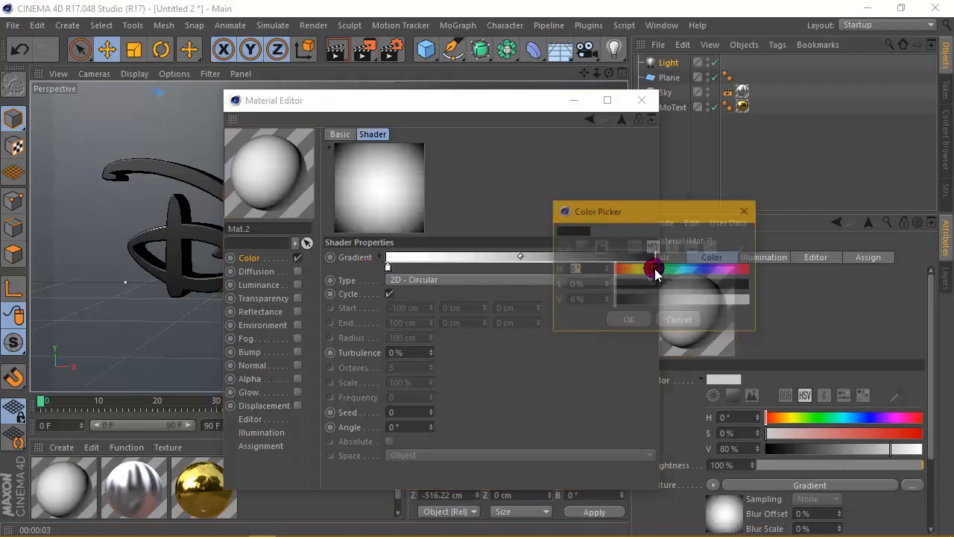
{"action": "left_click", "coordinate": [582, 247]}
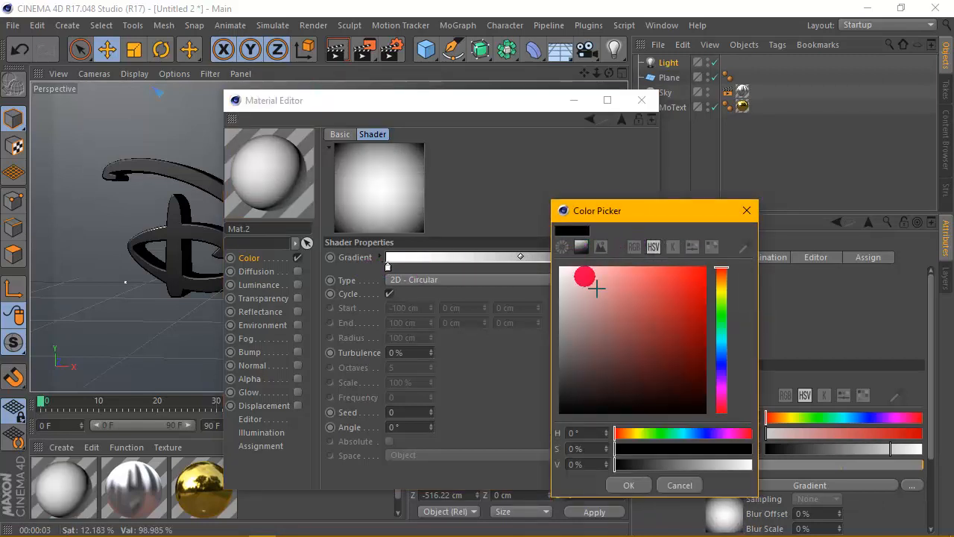
{"action": "left_click", "coordinate": [718, 298]}
{"action": "left_click", "coordinate": [701, 338]}
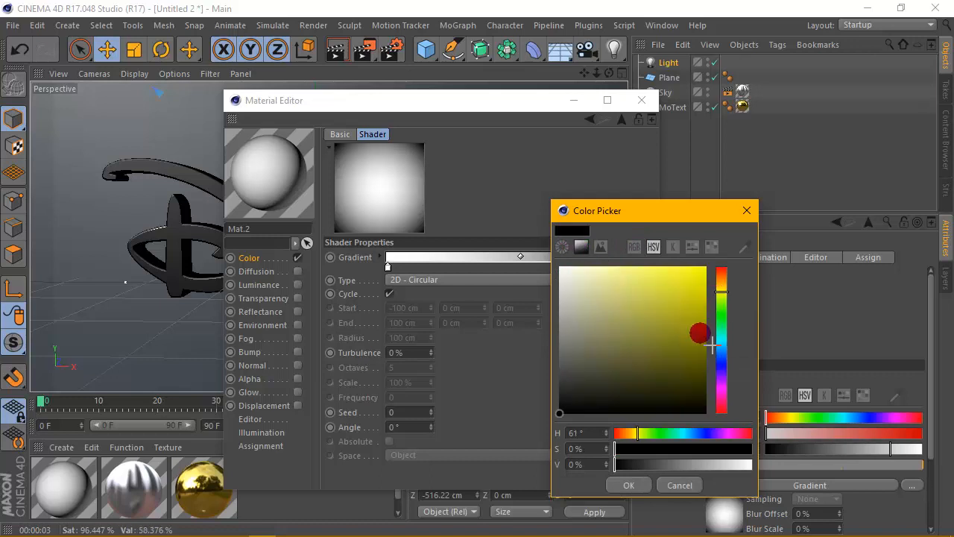
{"action": "left_click", "coordinate": [722, 295]}
{"action": "left_click_drag", "start_coordinate": [706, 347], "coordinate": [721, 406]}
{"action": "left_click", "coordinate": [645, 486]}
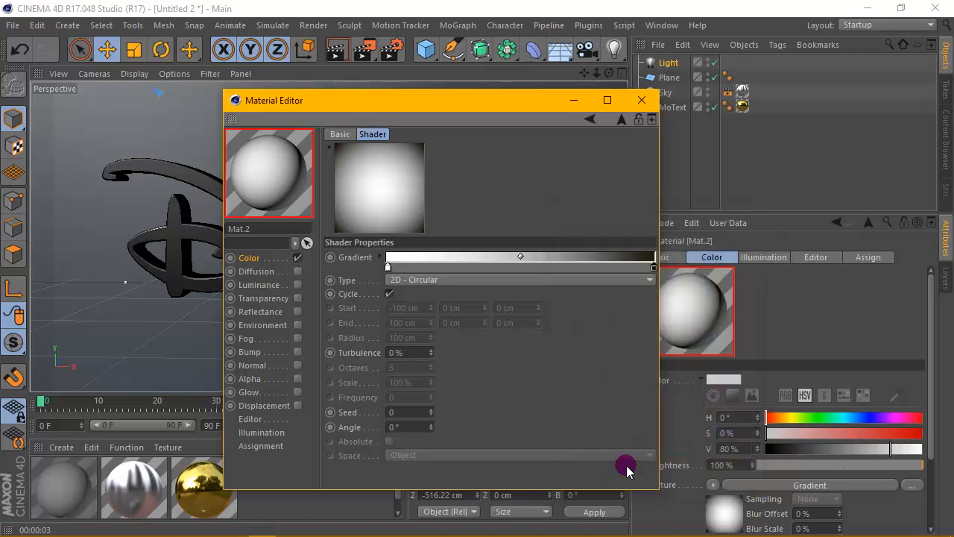
Recolor the gradient's white center knot to dark gold with H 48°, S about 62% and V about 53%
{"action": "double_click", "coordinate": [388, 268]}
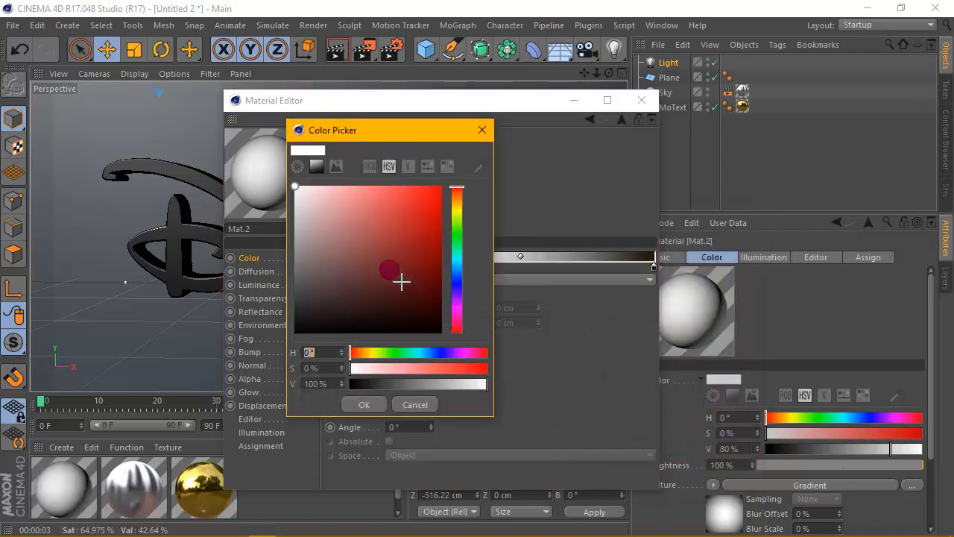
{"action": "left_click_drag", "start_coordinate": [453, 283], "coordinate": [456, 206]}
{"action": "left_click_drag", "start_coordinate": [376, 209], "coordinate": [387, 255]}
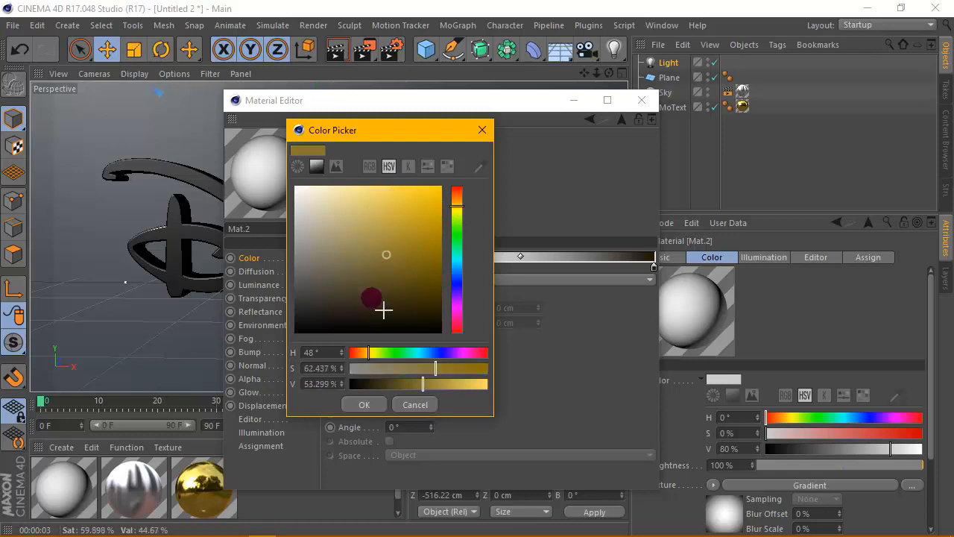
{"action": "left_click", "coordinate": [365, 404]}
{"action": "left_click", "coordinate": [641, 101]}
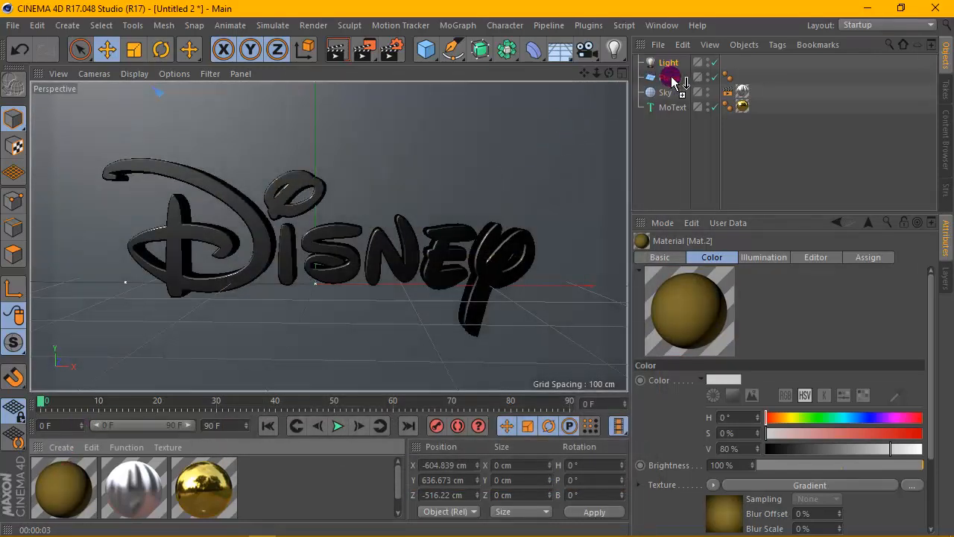
Apply the gradient material to the plane with Frontal projection and render the perspective view
{"action": "left_click_drag", "start_coordinate": [672, 80], "coordinate": [671, 77]}
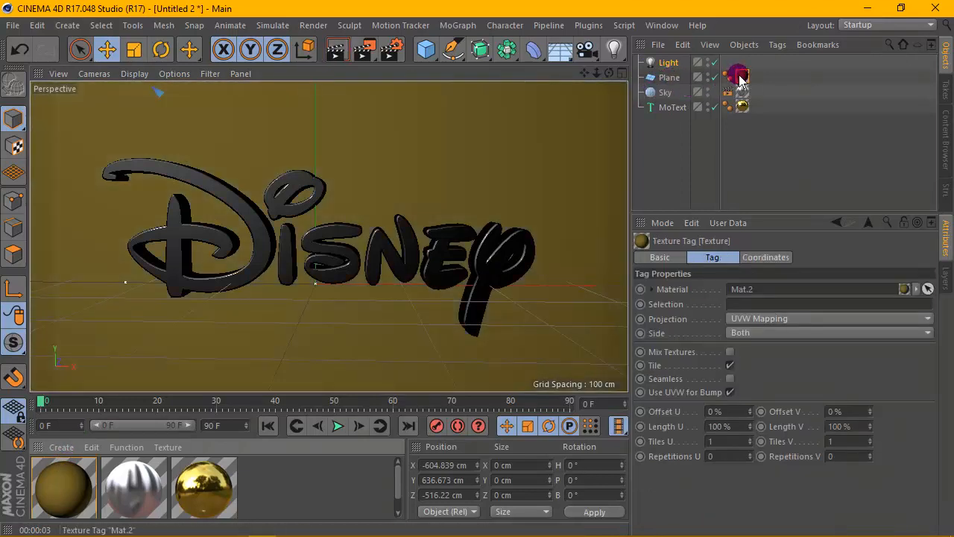
{"action": "left_click", "coordinate": [745, 321]}
{"action": "left_click", "coordinate": [764, 364]}
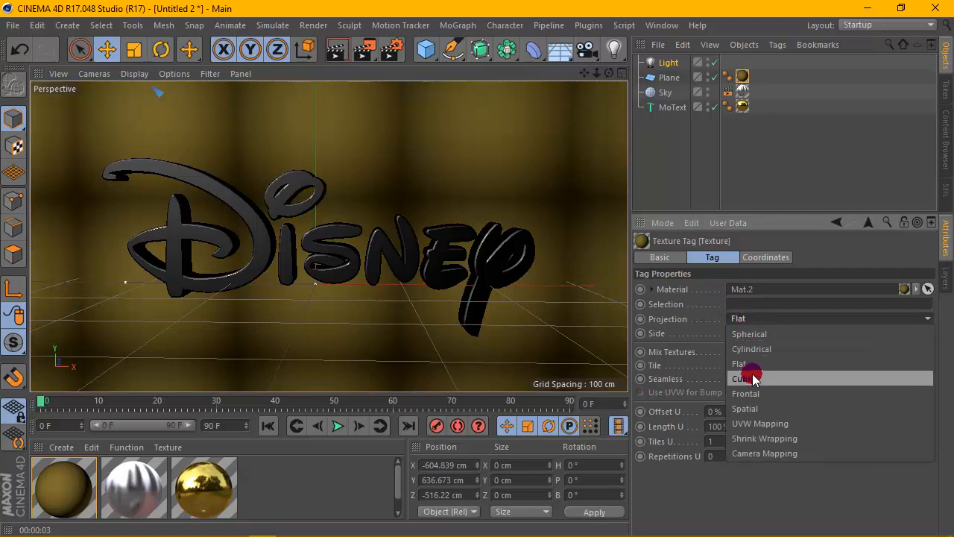
{"action": "left_click", "coordinate": [748, 390]}
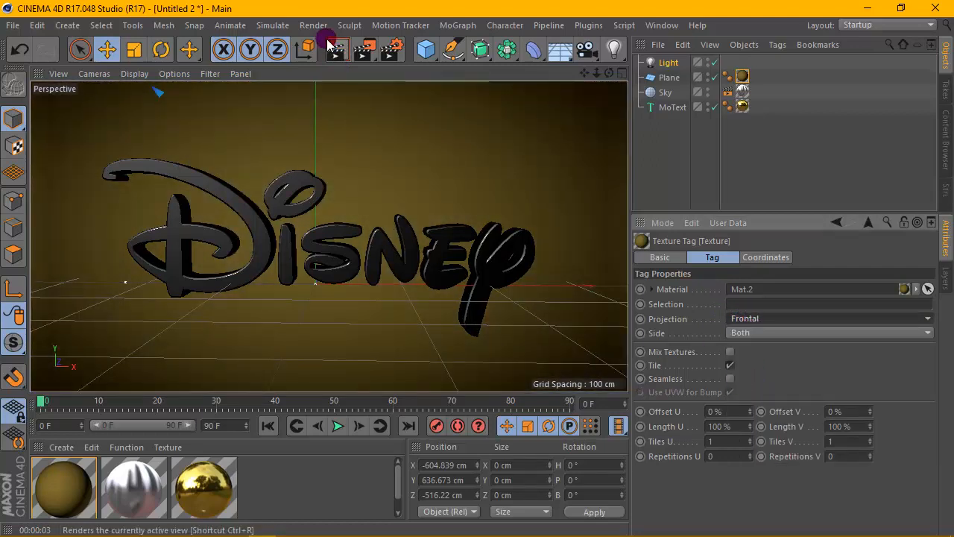
{"action": "left_click", "coordinate": [336, 49]}
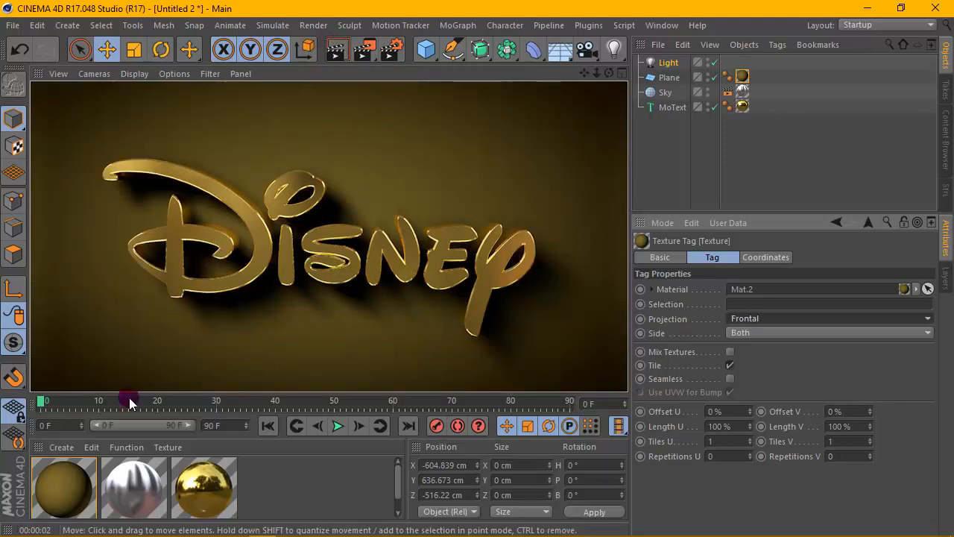
Recolor the center knot of the backdrop material's gradient to a bright golden orange with hue 40° and render the view
{"action": "double_click", "coordinate": [63, 488]}
{"action": "left_click", "coordinate": [406, 284]}
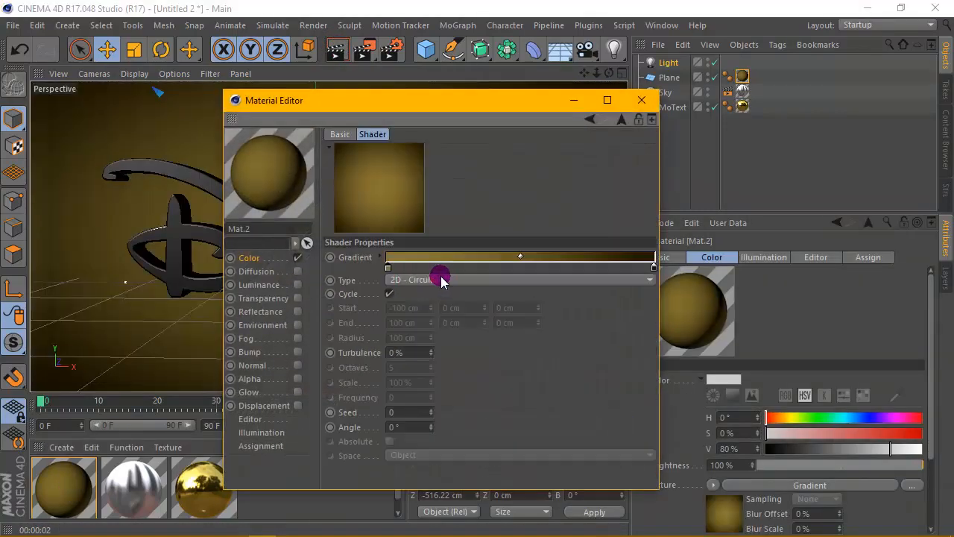
{"action": "double_click", "coordinate": [387, 268]}
{"action": "left_click", "coordinate": [405, 240]}
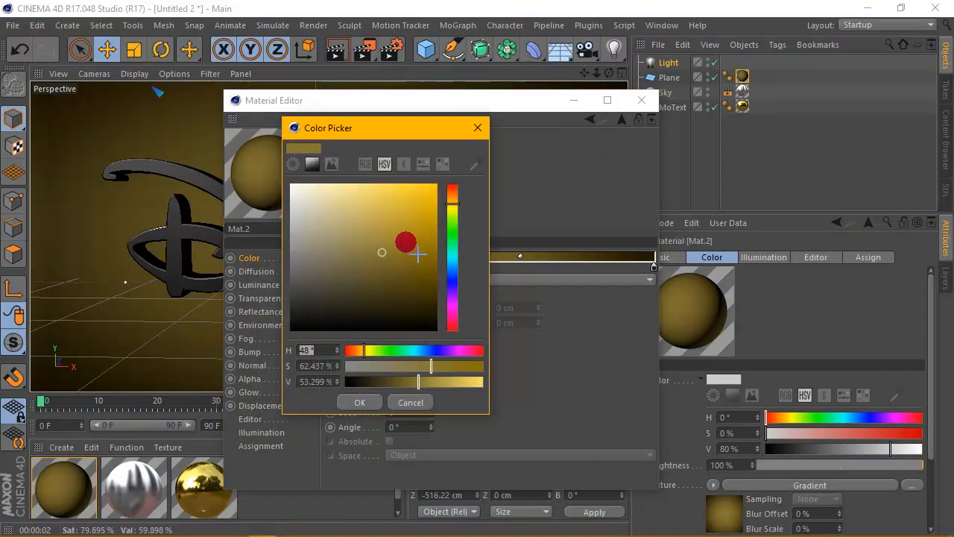
{"action": "left_click", "coordinate": [453, 199]}
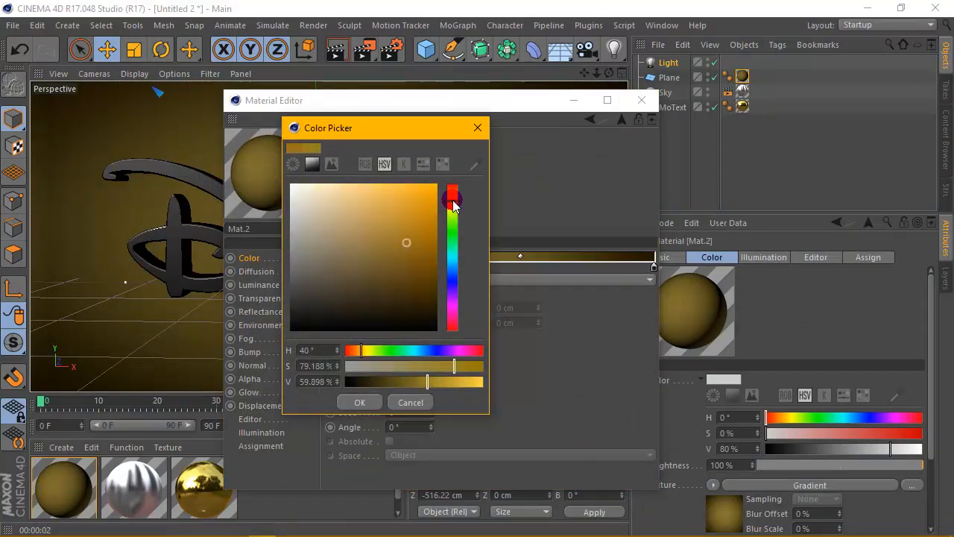
{"action": "left_click", "coordinate": [407, 199]}
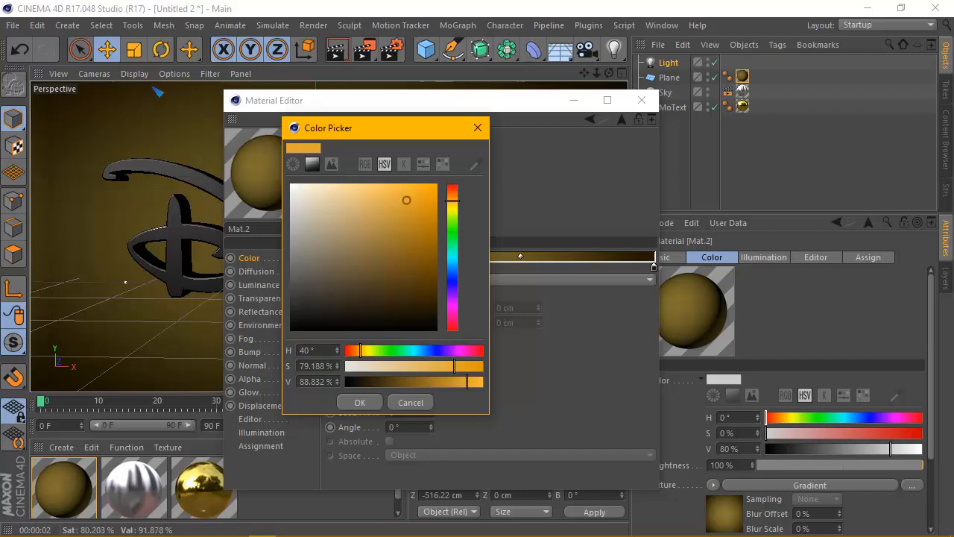
{"action": "left_click", "coordinate": [383, 186]}
{"action": "left_click", "coordinate": [359, 402]}
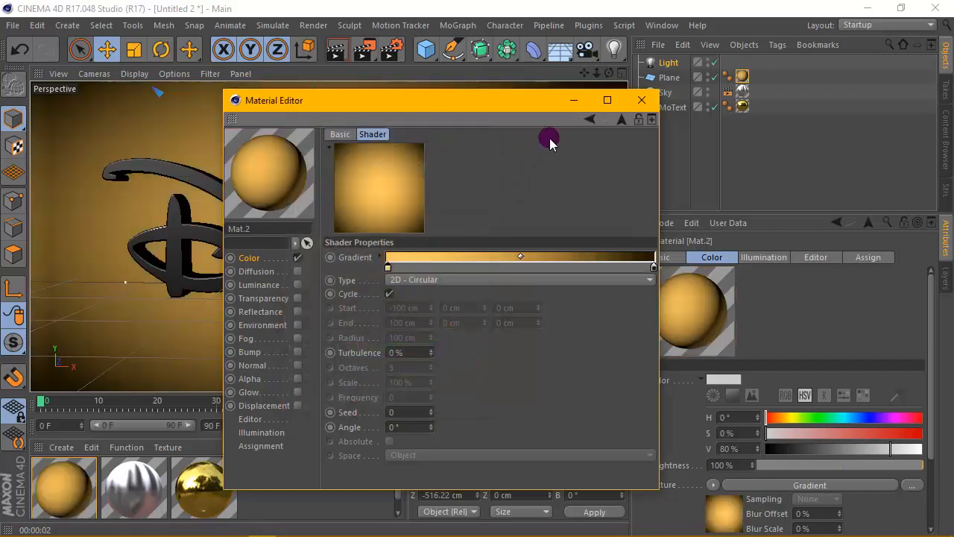
{"action": "left_click", "coordinate": [641, 99]}
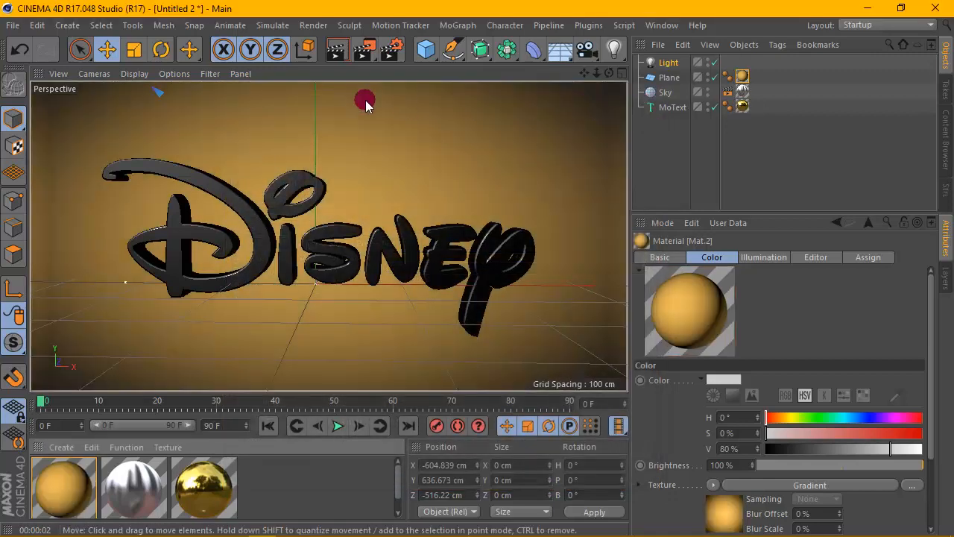
{"action": "left_click", "coordinate": [324, 58]}
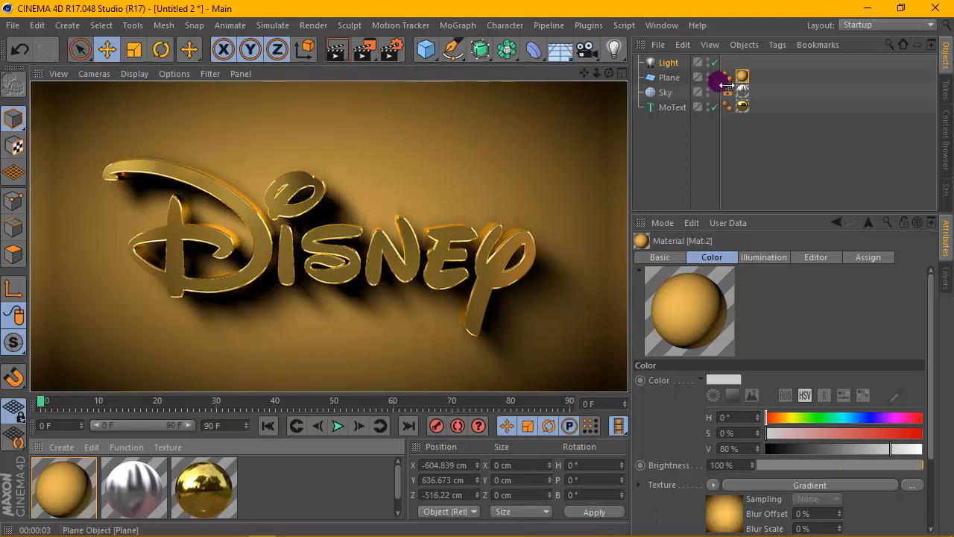
Move the light in the front view to about X -725, Y 535 cm and render the perspective view
{"action": "left_click", "coordinate": [619, 73]}
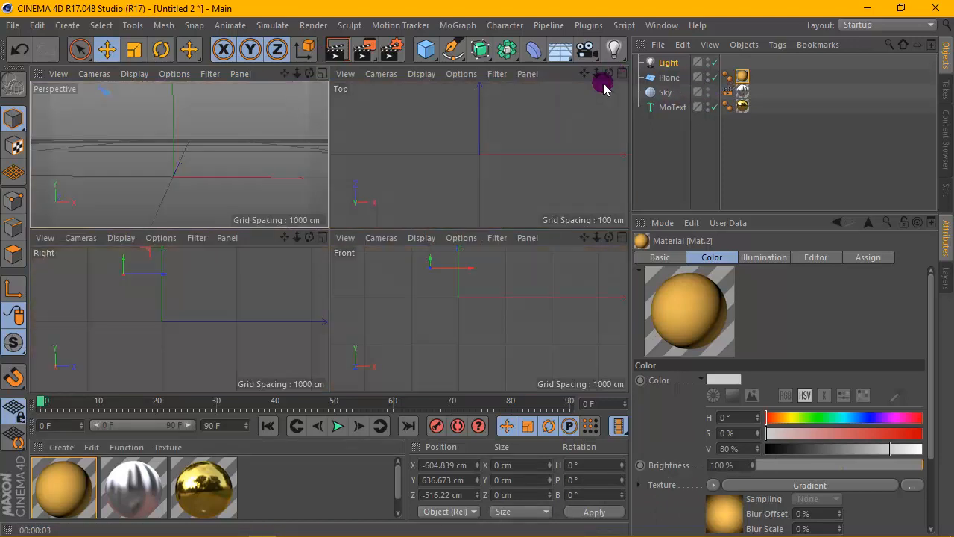
{"action": "left_click", "coordinate": [622, 237]}
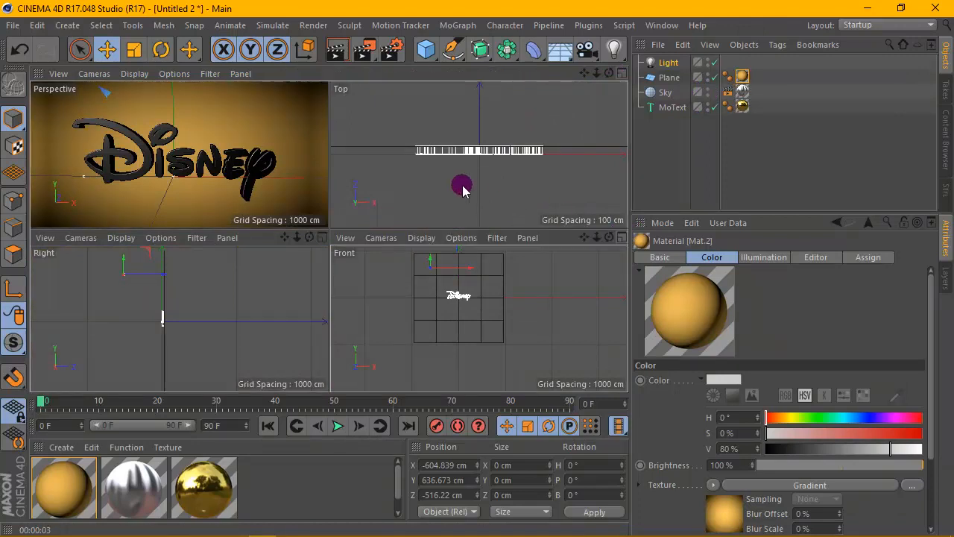
{"action": "left_click_drag", "start_coordinate": [589, 74], "coordinate": [283, 196]}
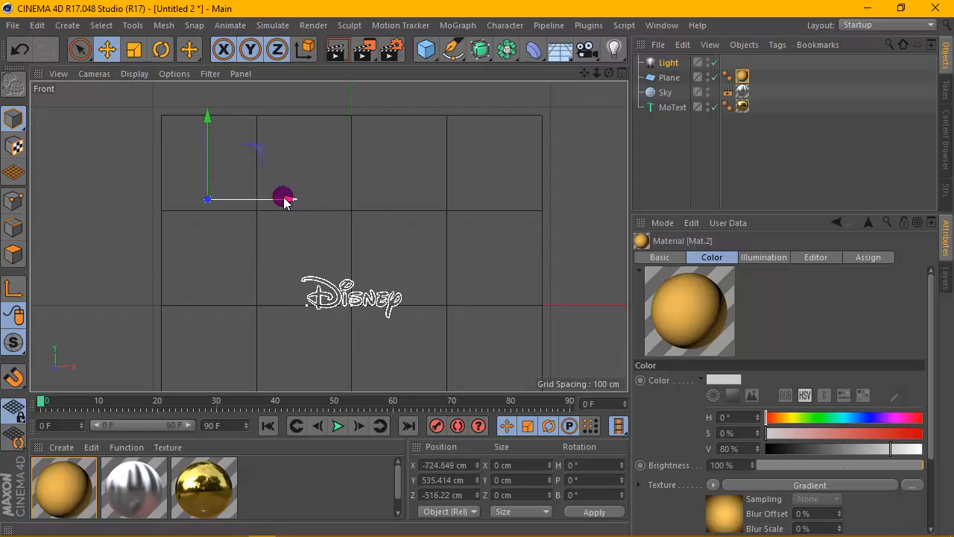
{"action": "left_click", "coordinate": [621, 73]}
{"action": "left_click", "coordinate": [336, 49]}
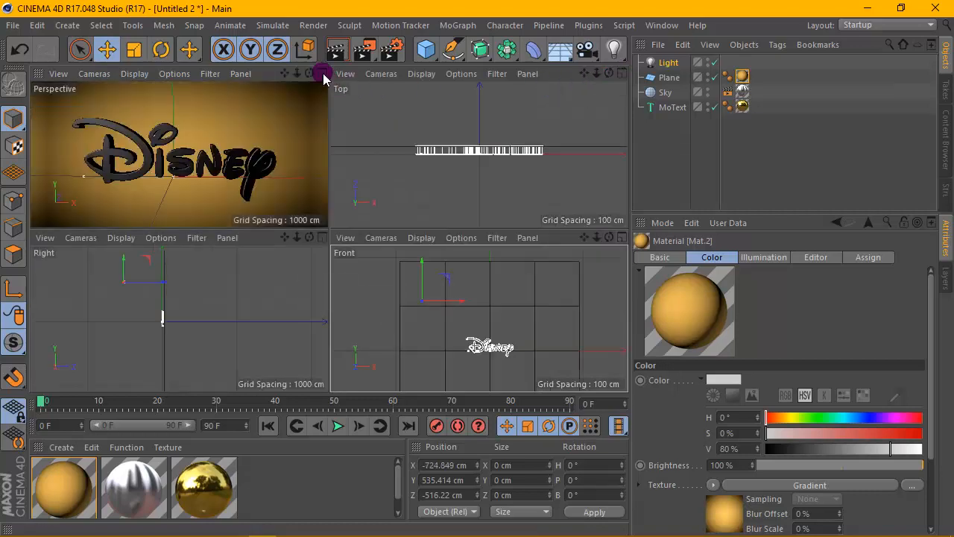
{"action": "left_click", "coordinate": [323, 74]}
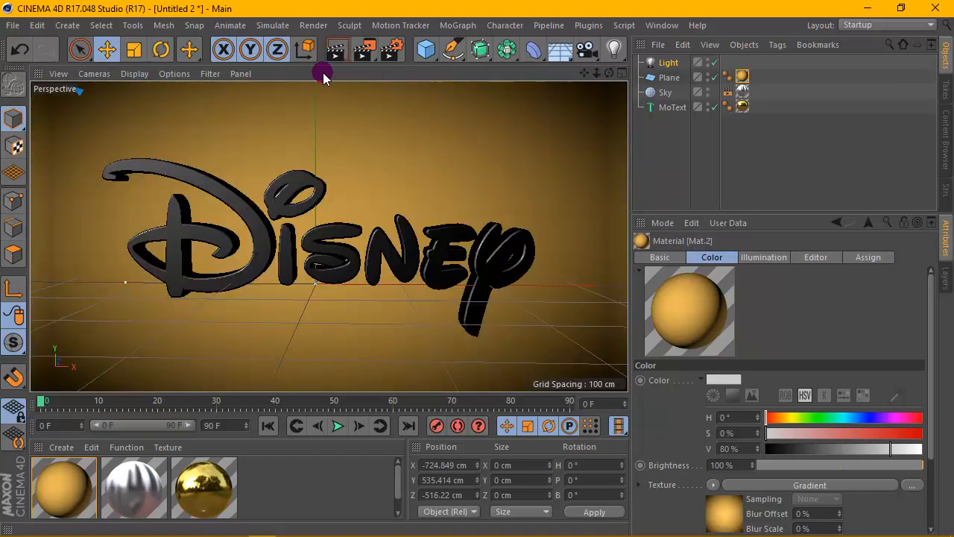
{"action": "left_click", "coordinate": [333, 56]}
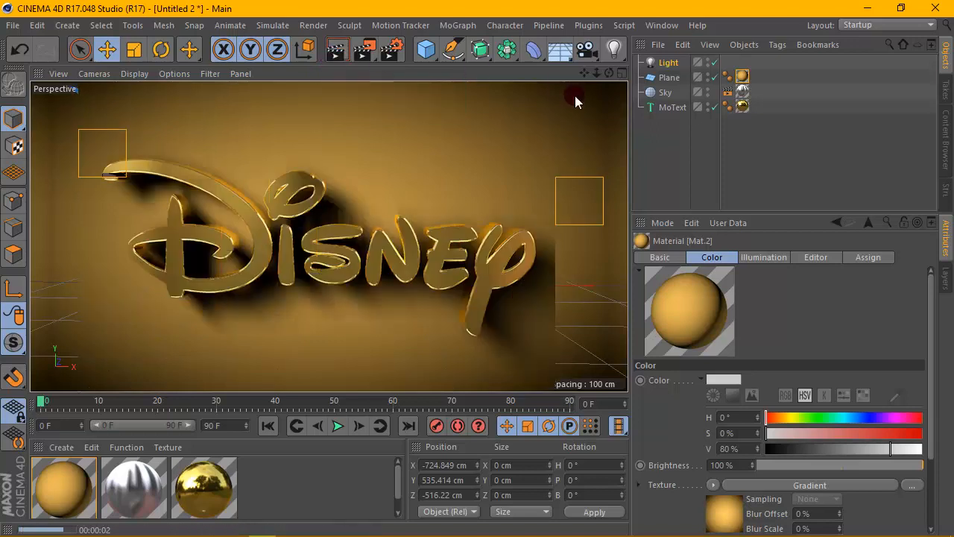
Raise the light along Y to about 894 cm in the front view and render the perspective view
{"action": "left_click", "coordinate": [621, 73]}
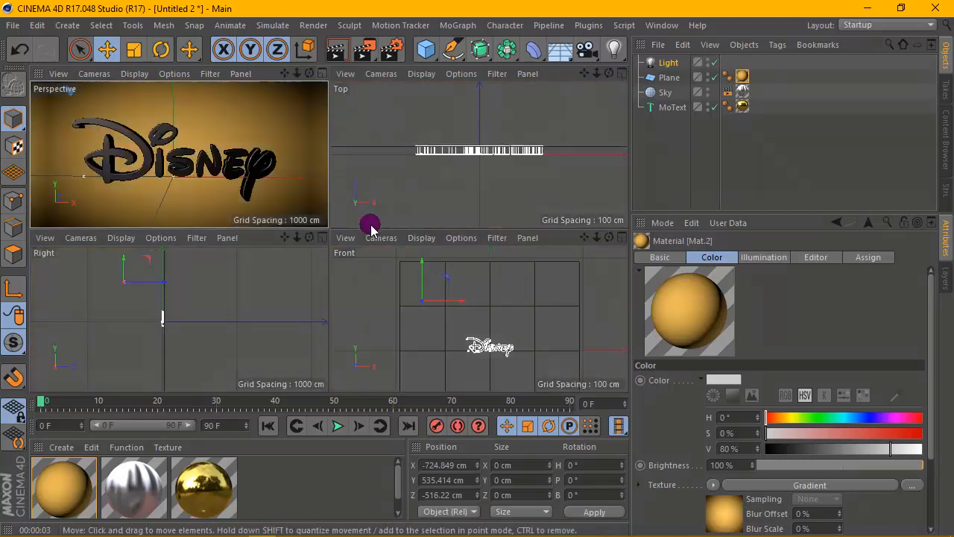
{"action": "mouse_move", "coordinate": [423, 280]}
{"action": "left_mouse_down"}
{"action": "mouse_move", "coordinate": [419, 250]}
{"action": "mouse_move", "coordinate": [424, 270]}
{"action": "left_mouse_up"}
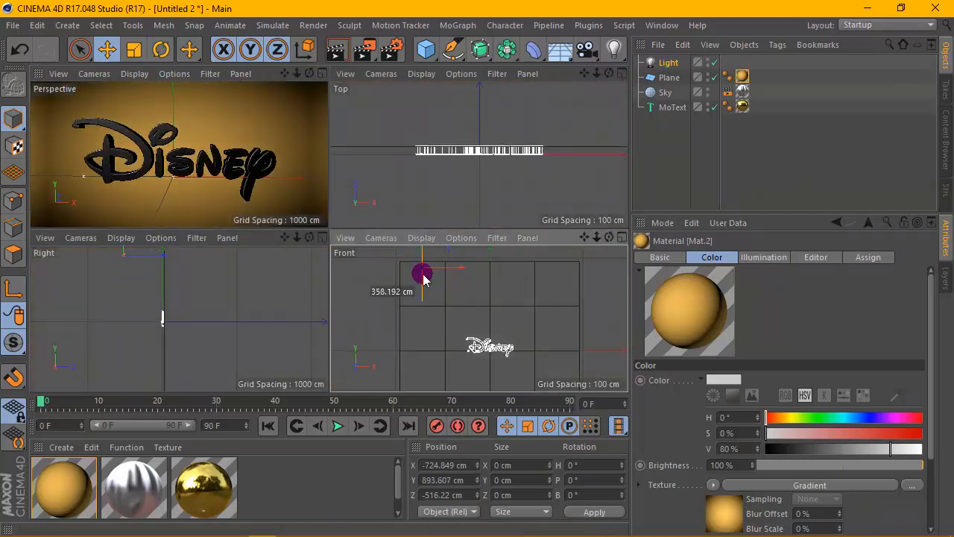
{"action": "left_click", "coordinate": [322, 73]}
{"action": "left_click", "coordinate": [340, 59]}
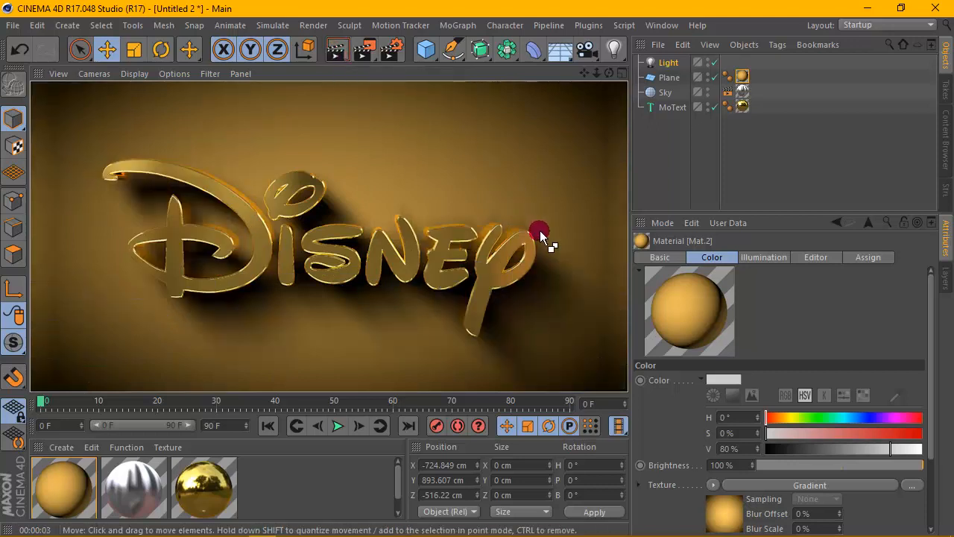
Add a second omni light with Ambient Illumination enabled and 48% intensity, and render the perspective view
{"action": "mouse_move", "coordinate": [609, 72]}
{"action": "left_mouse_down"}
{"action": "mouse_move", "coordinate": [609, 93]}
{"action": "mouse_move", "coordinate": [609, 73]}
{"action": "mouse_move", "coordinate": [650, 68]}
{"action": "left_mouse_up"}
{"action": "left_click", "coordinate": [736, 469]}
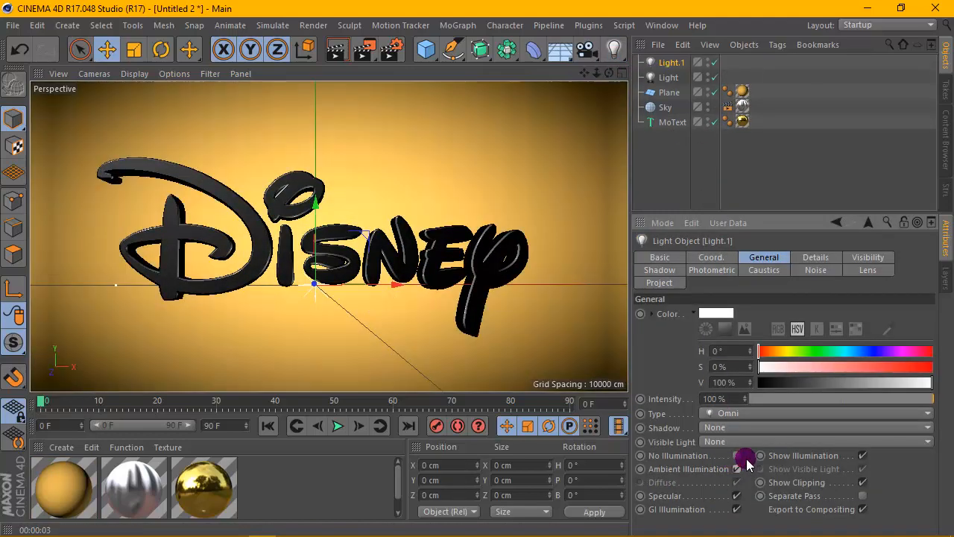
{"action": "left_click", "coordinate": [836, 399]}
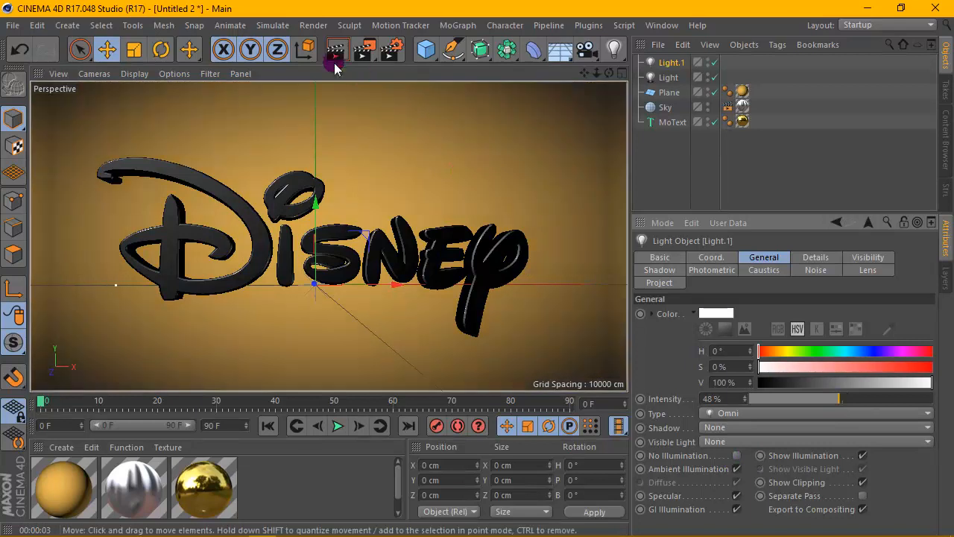
{"action": "left_click", "coordinate": [334, 50]}
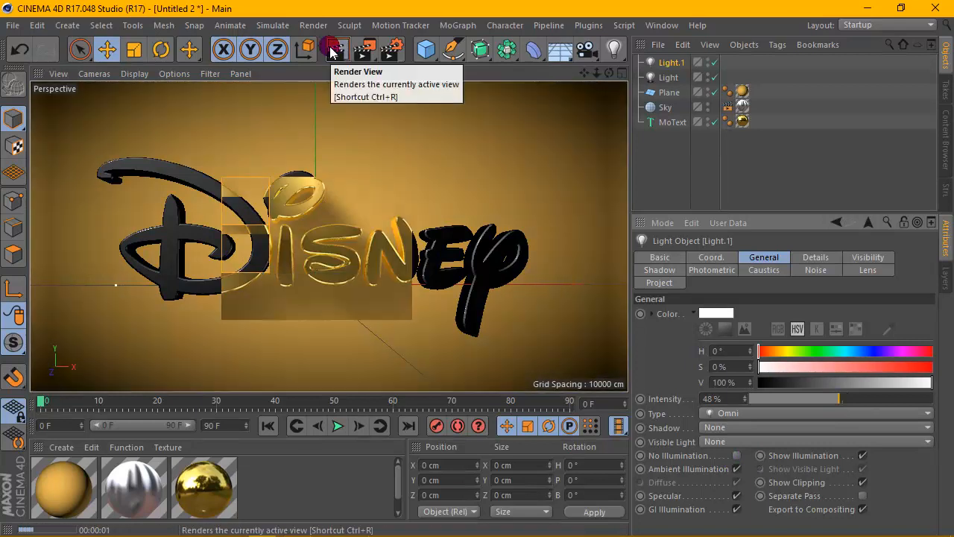
Lower the ambient light's intensity to 19% for a test render, then to 12%, and render the view again
{"action": "left_click", "coordinate": [783, 398]}
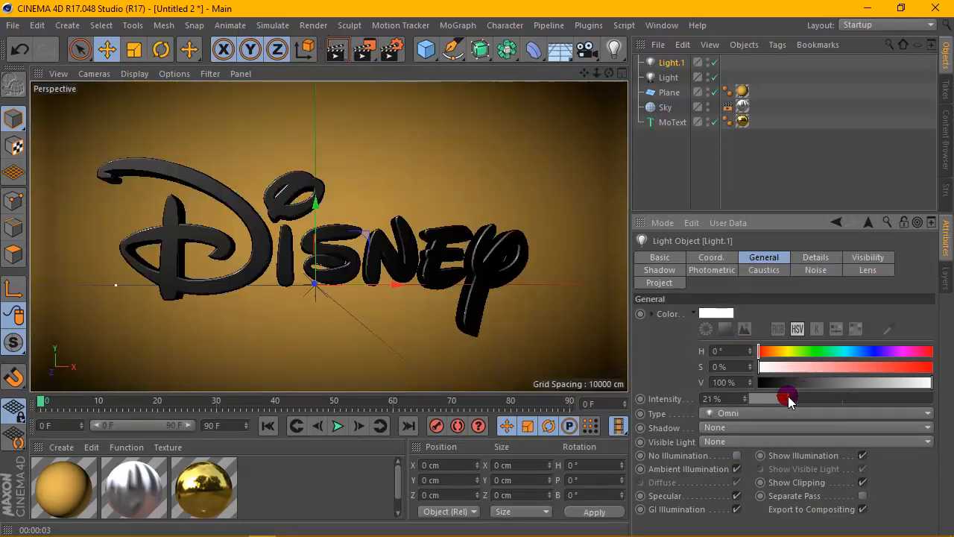
{"action": "left_click", "coordinate": [338, 51]}
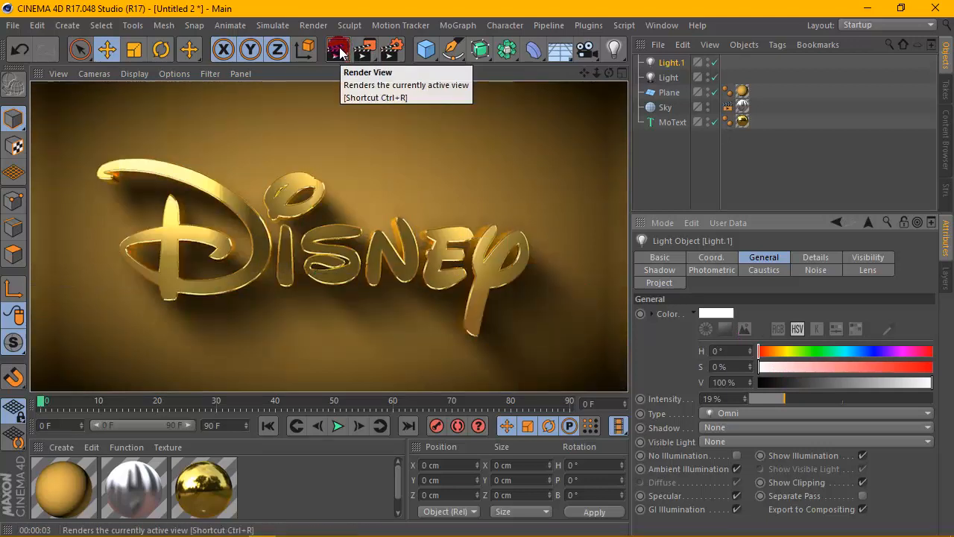
{"action": "left_click", "coordinate": [706, 312]}
{"action": "left_click_drag", "start_coordinate": [775, 406], "coordinate": [771, 399]}
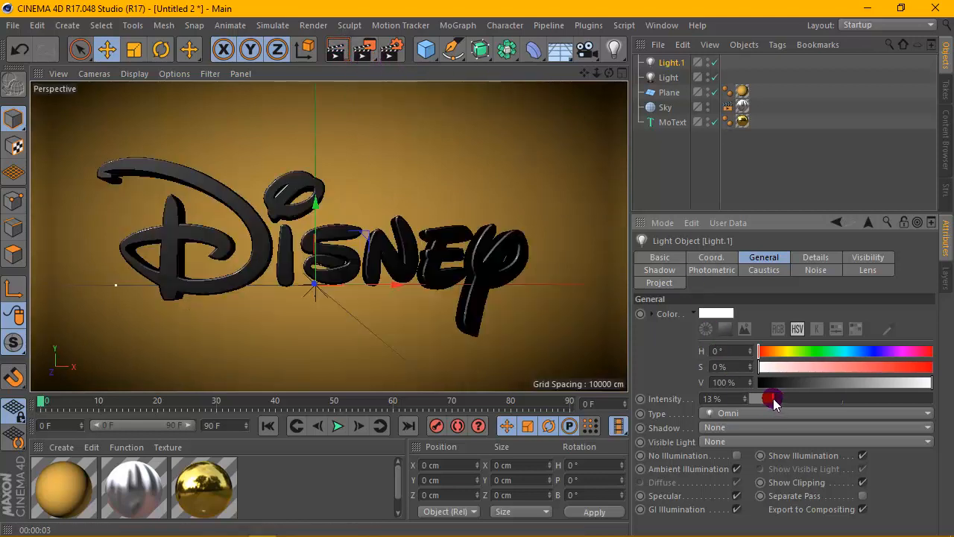
{"action": "key", "text": "ctrl+r"}
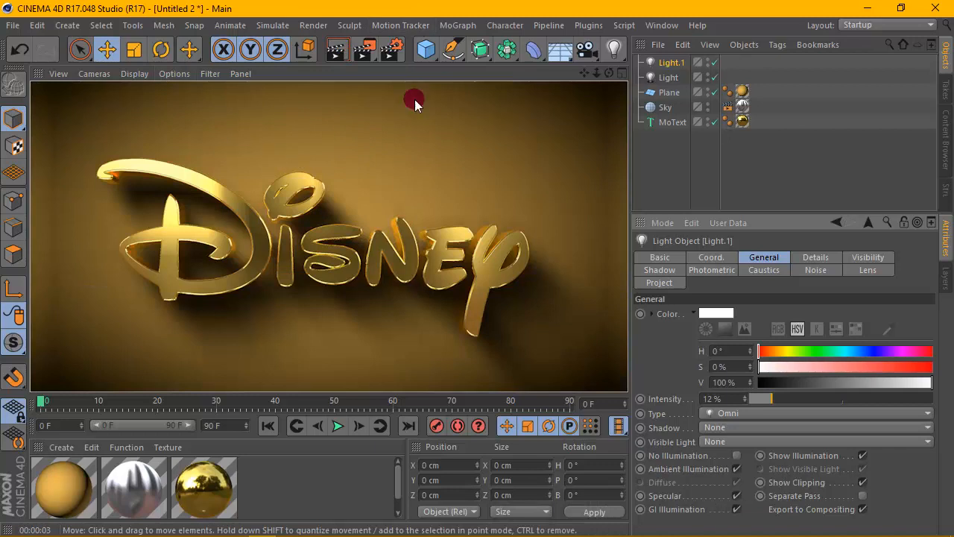
Duplicate the MoText object and remove the gold material from the copy
{"action": "left_click_drag", "start_coordinate": [583, 73], "coordinate": [593, 68]}
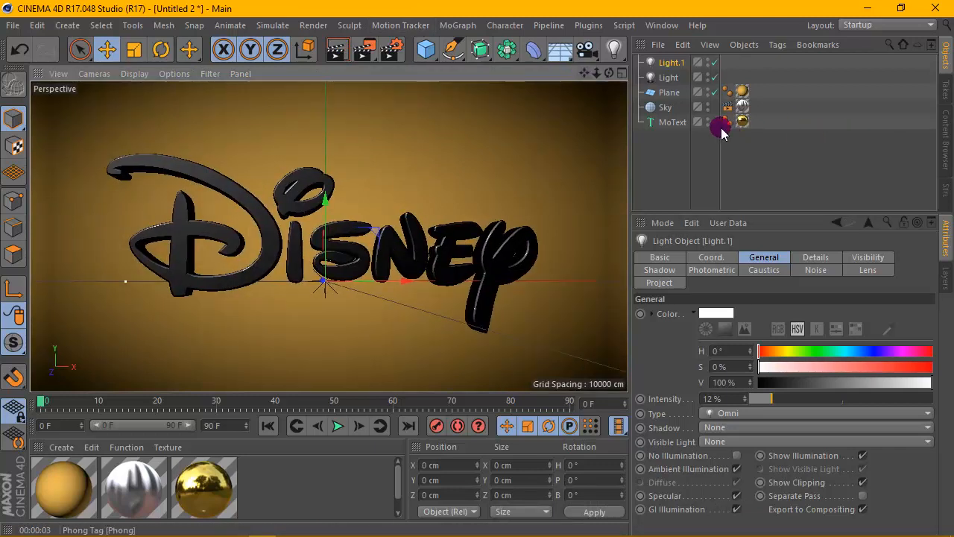
{"action": "left_click", "coordinate": [670, 122]}
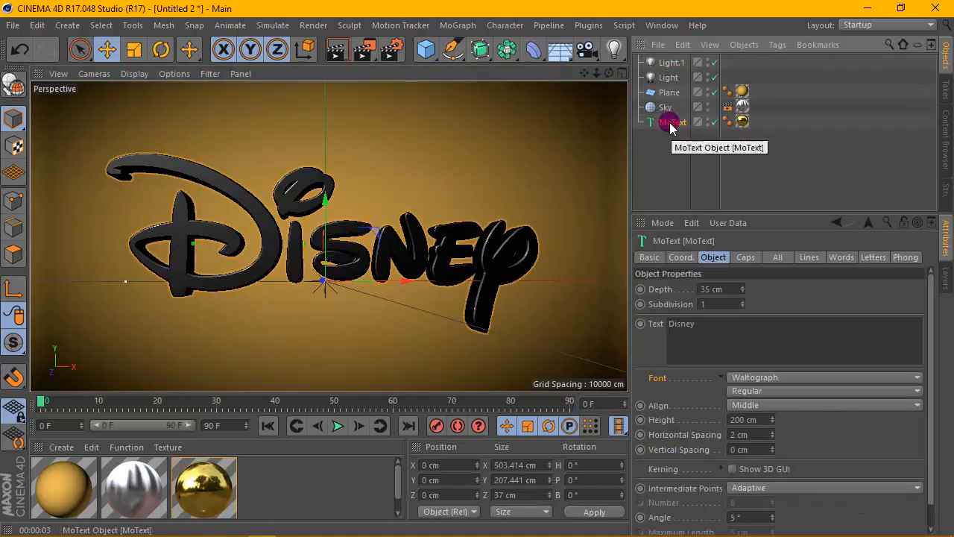
{"action": "left_click_drag", "start_coordinate": [670, 123], "coordinate": [679, 120], "text": "ctrl"}
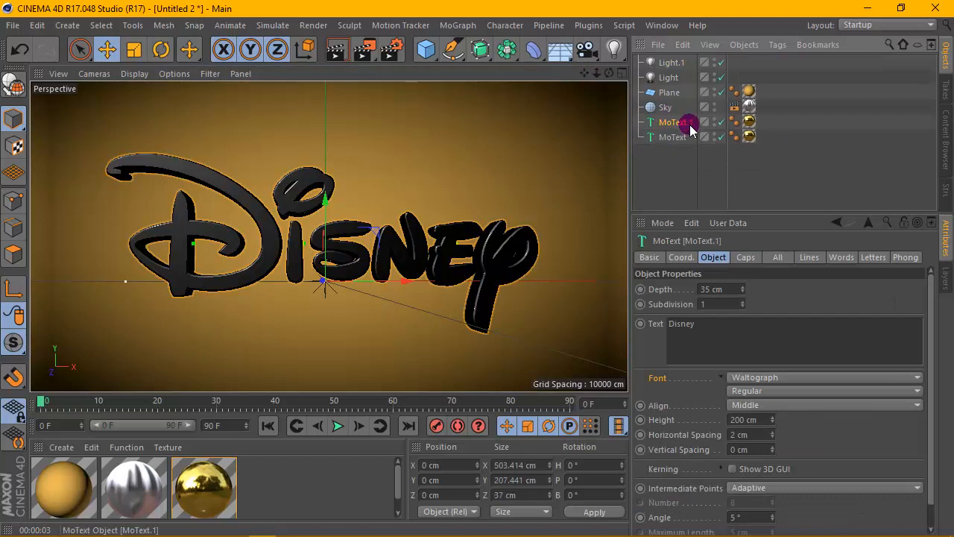
{"action": "left_click", "coordinate": [748, 122]}
{"action": "key", "text": "Delete"}
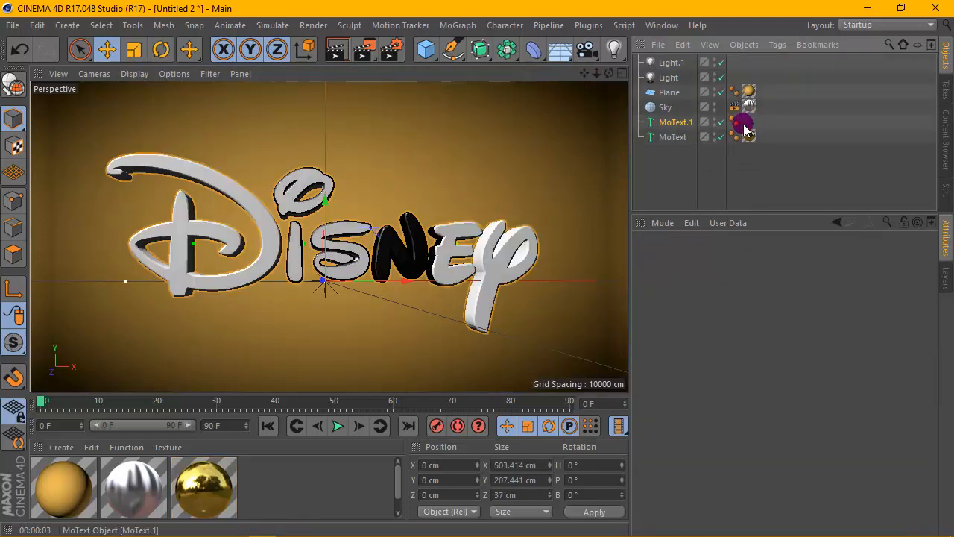
{"action": "left_click", "coordinate": [680, 153]}
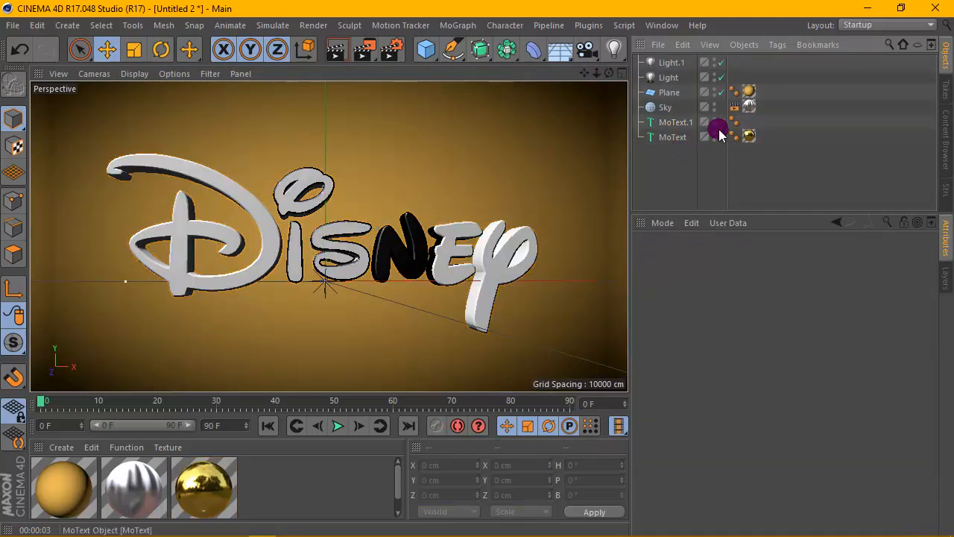
Try a depth of 37 cm on the text copy and shift it to about Z -0.875 cm
{"action": "left_click", "coordinate": [682, 122]}
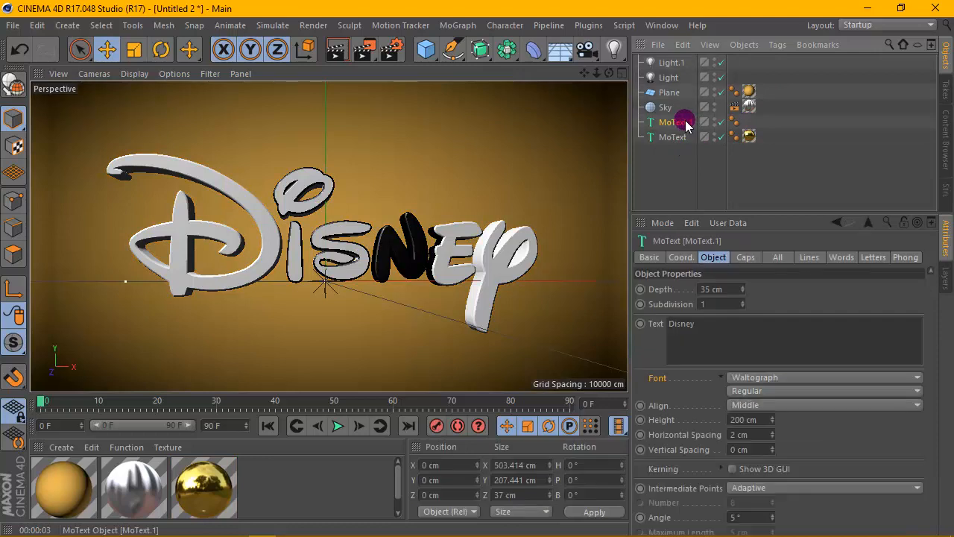
{"action": "left_click", "coordinate": [743, 286]}
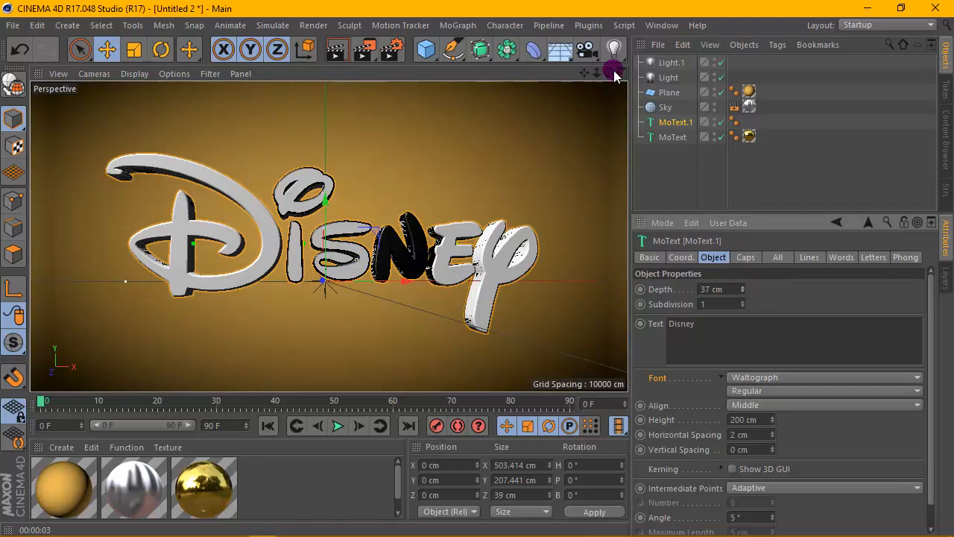
{"action": "left_click_drag", "start_coordinate": [609, 72], "coordinate": [528, 135]}
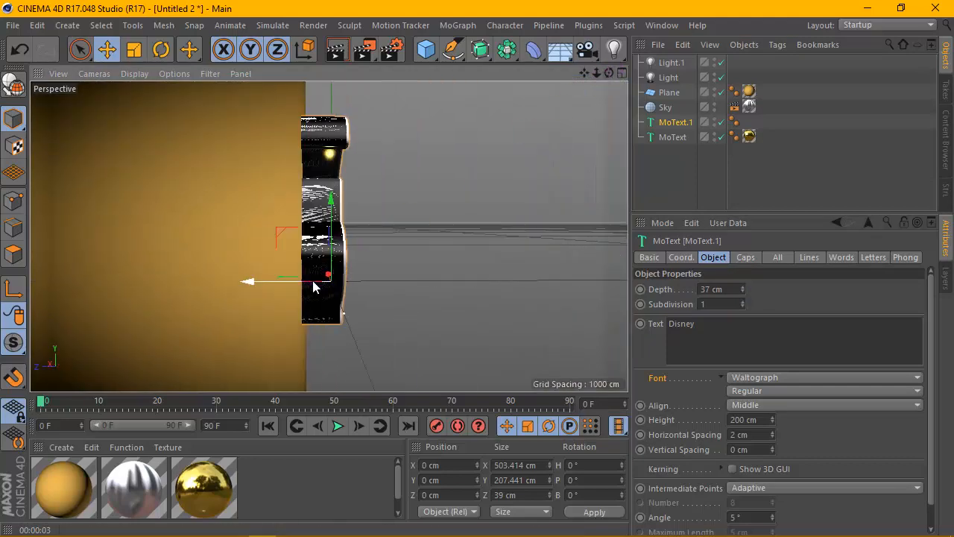
{"action": "left_click_drag", "start_coordinate": [313, 282], "coordinate": [314, 281]}
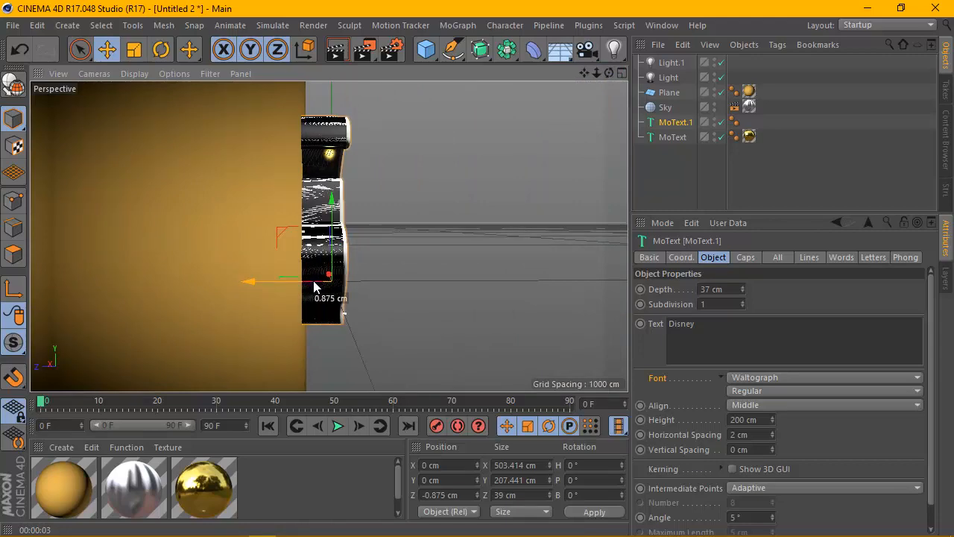
{"action": "left_click_drag", "start_coordinate": [603, 73], "coordinate": [605, 78]}
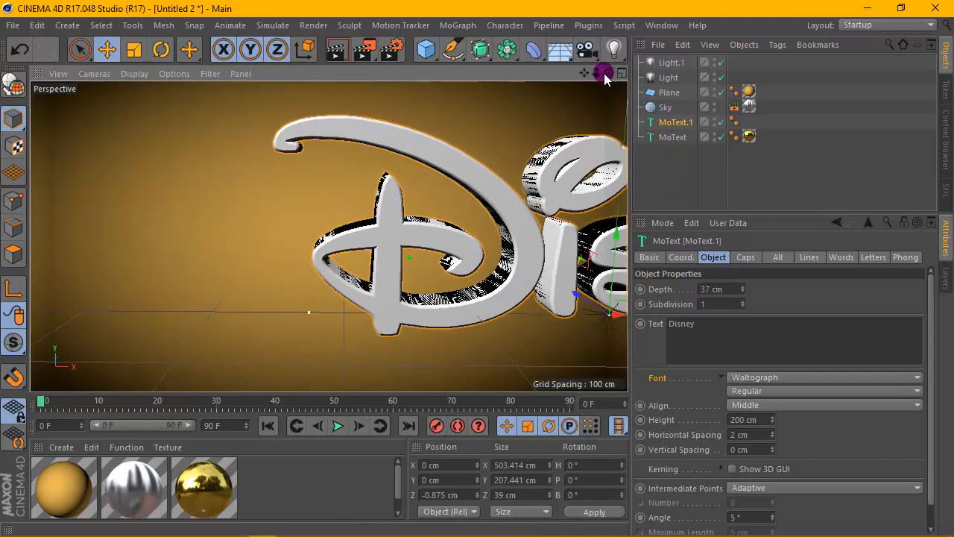
Undo the text copy's last move and set its depth to 35 cm
{"action": "left_click", "coordinate": [37, 25]}
{"action": "left_click", "coordinate": [51, 49]}
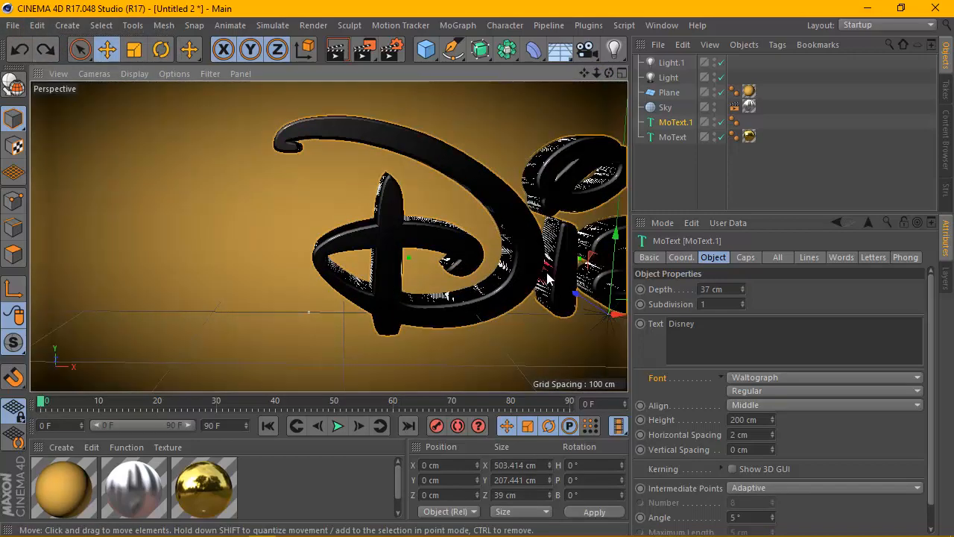
{"action": "left_click_drag", "start_coordinate": [742, 290], "coordinate": [735, 292]}
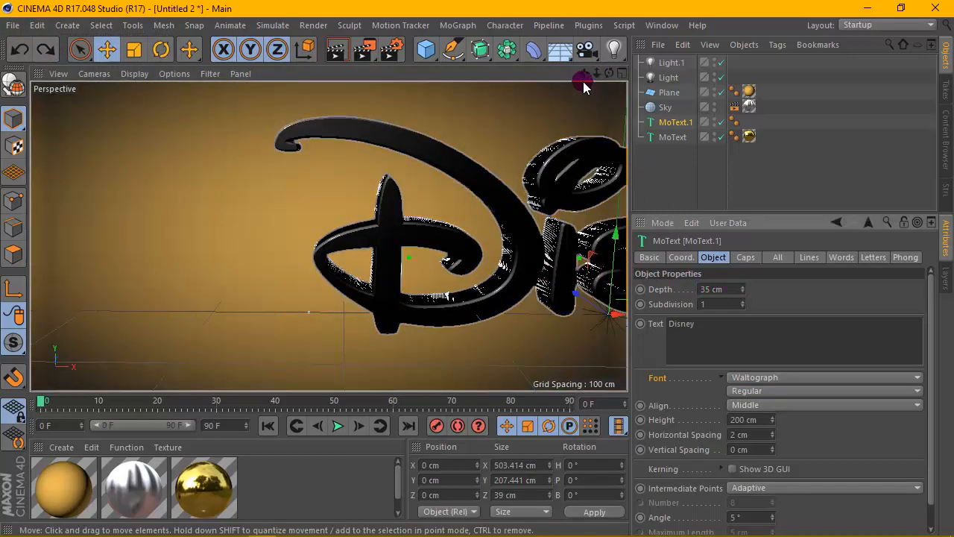
Render the perspective view to examine the untextured text copy from slightly different near-frontal angles
{"action": "left_click_drag", "start_coordinate": [584, 73], "coordinate": [290, 64]}
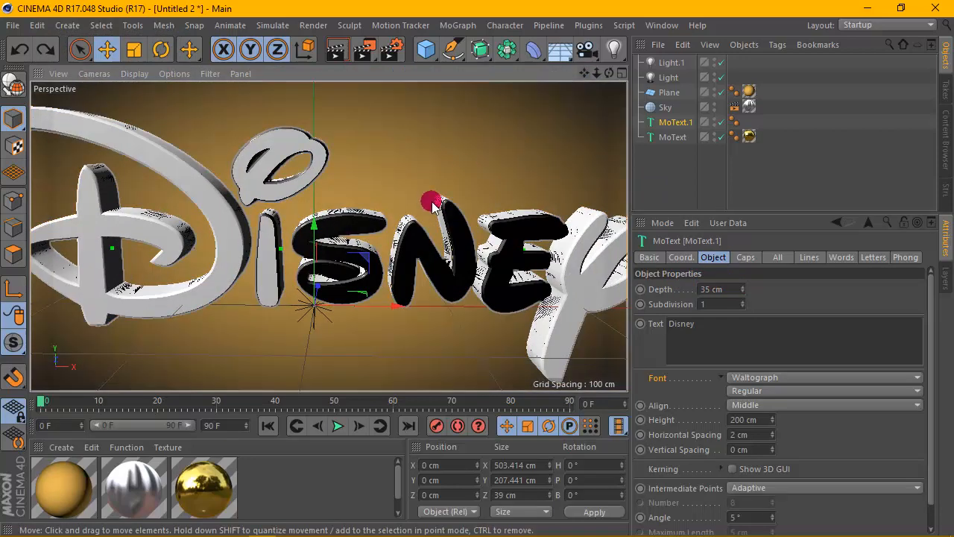
{"action": "scroll", "coordinate": [432, 202], "scroll_direction": "down", "scroll_amount": 5}
{"action": "left_click_drag", "start_coordinate": [583, 73], "coordinate": [538, 92]}
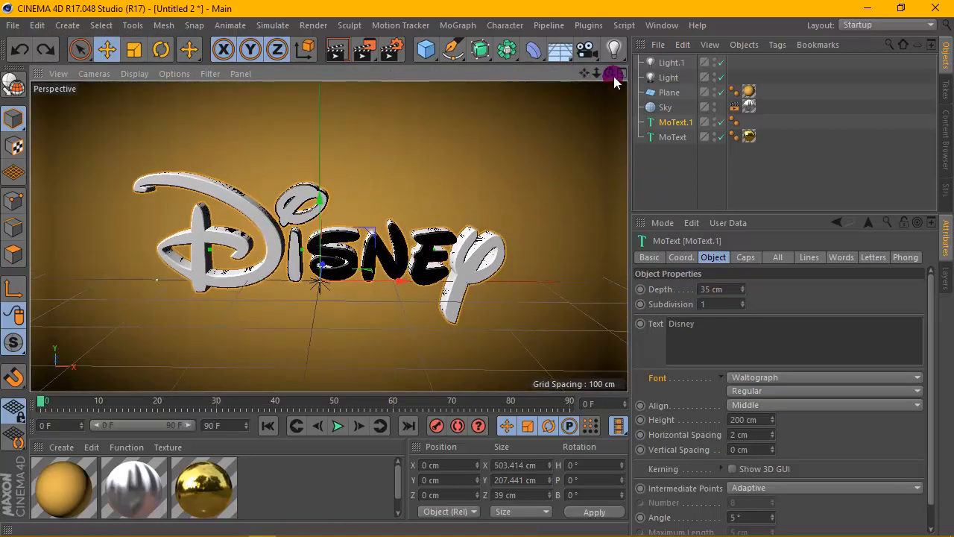
{"action": "left_click_drag", "start_coordinate": [609, 73], "coordinate": [609, 83]}
{"action": "left_click", "coordinate": [342, 52]}
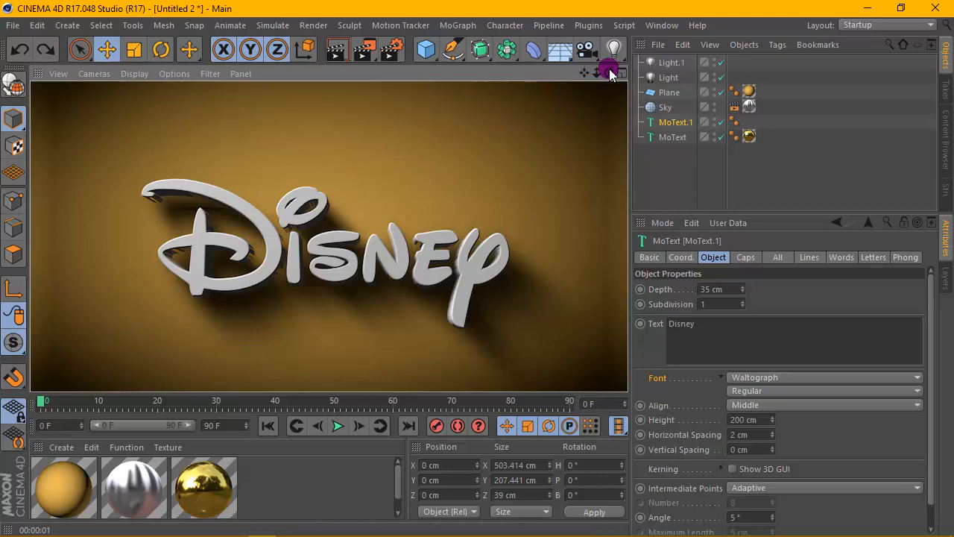
{"action": "left_click_drag", "start_coordinate": [608, 73], "coordinate": [598, 73]}
{"action": "left_click", "coordinate": [336, 49]}
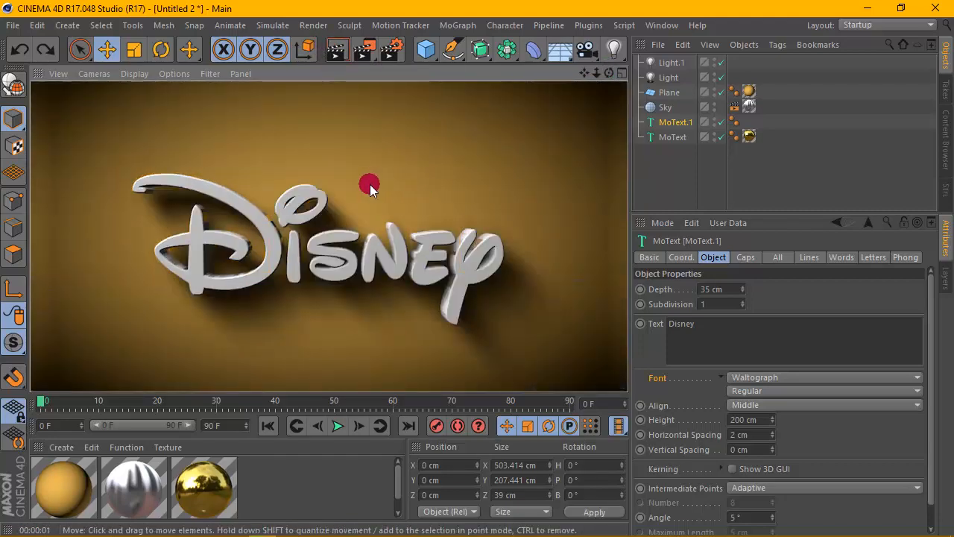
Create a new material and load a Gradient shader as its Color channel texture
{"action": "left_click", "coordinate": [61, 448]}
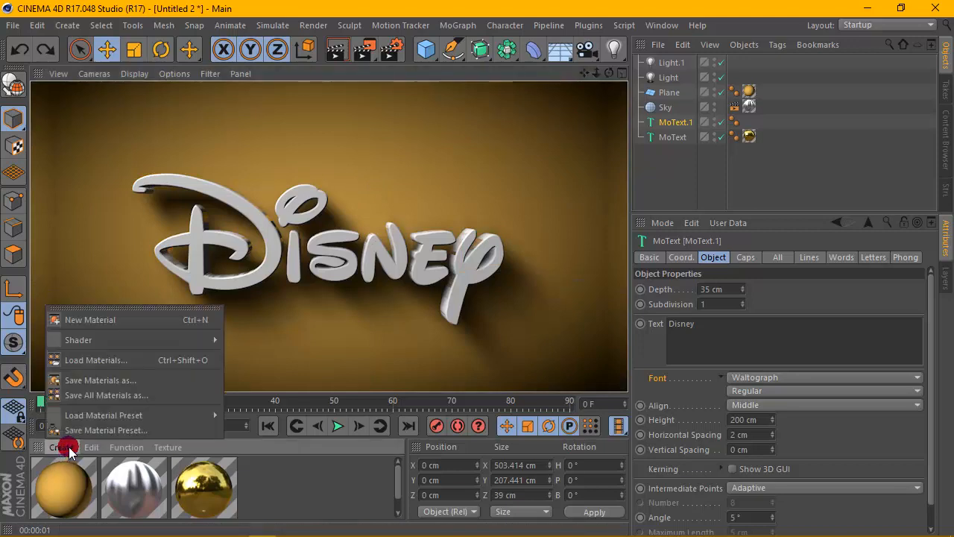
{"action": "left_click", "coordinate": [90, 321]}
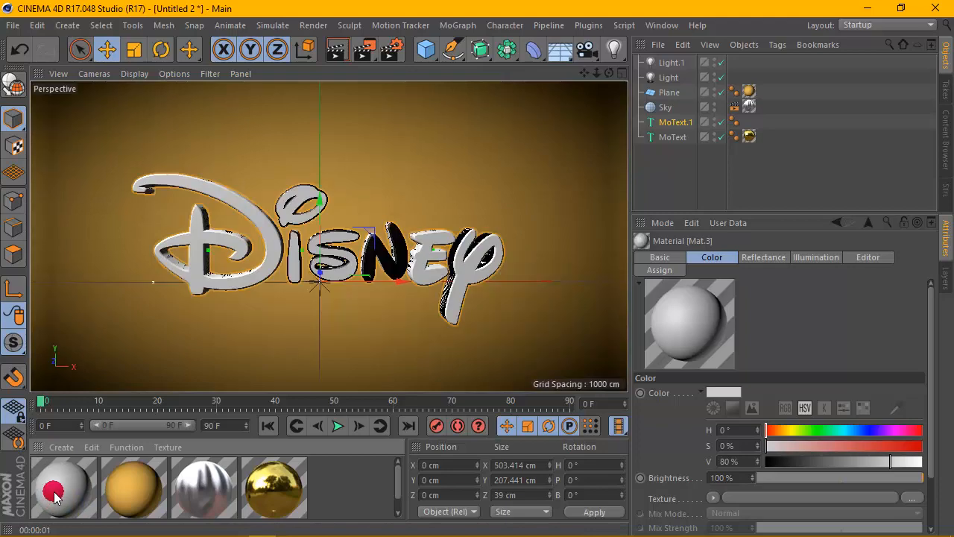
{"action": "double_click", "coordinate": [52, 492]}
{"action": "left_click", "coordinate": [255, 257]}
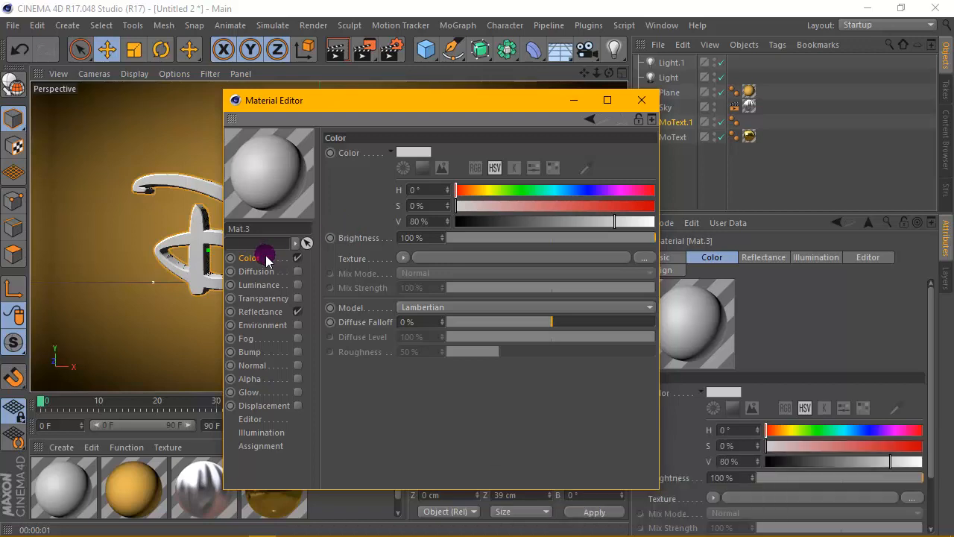
{"action": "left_click", "coordinate": [407, 256]}
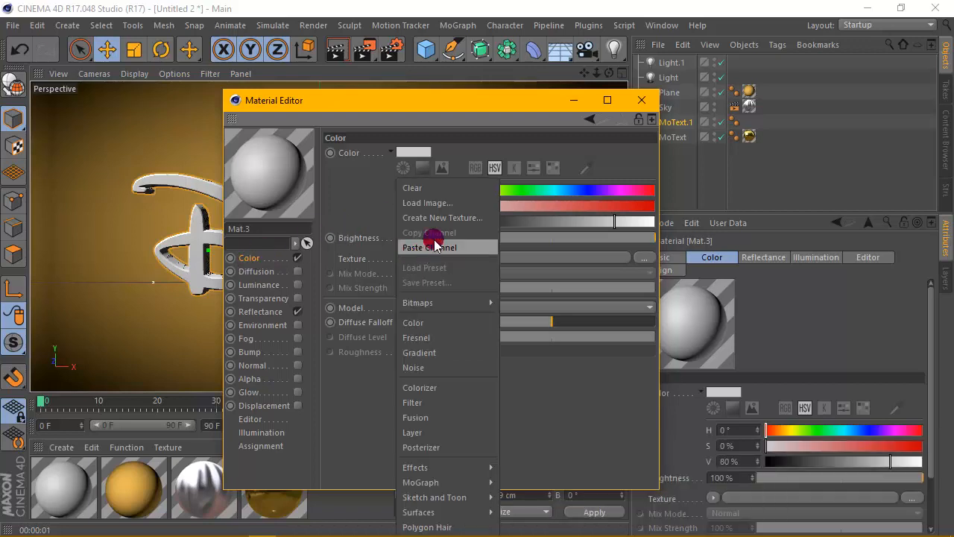
{"action": "left_click", "coordinate": [437, 350]}
{"action": "left_click", "coordinate": [425, 287]}
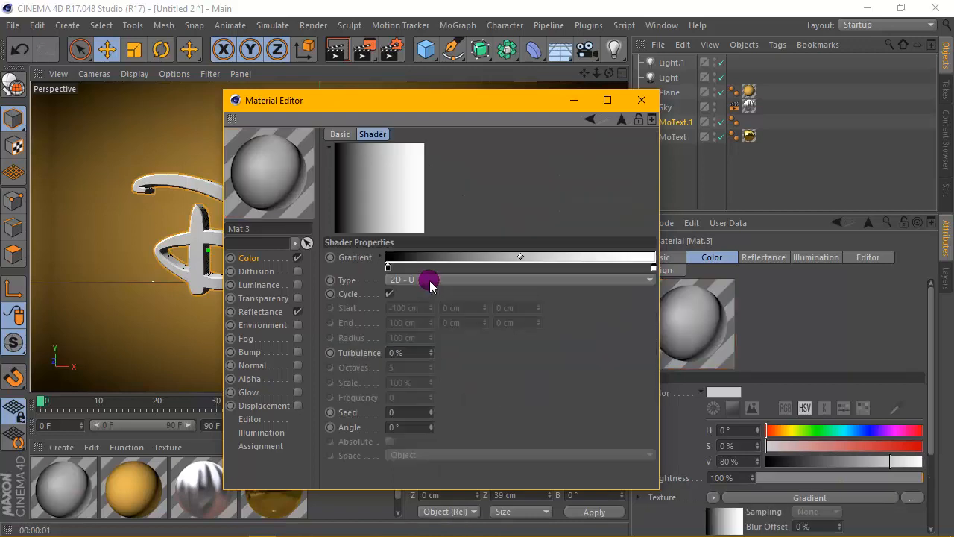
Recolor the gradient's white end knot to black and add a white knot near the middle
{"action": "left_click", "coordinate": [431, 283]}
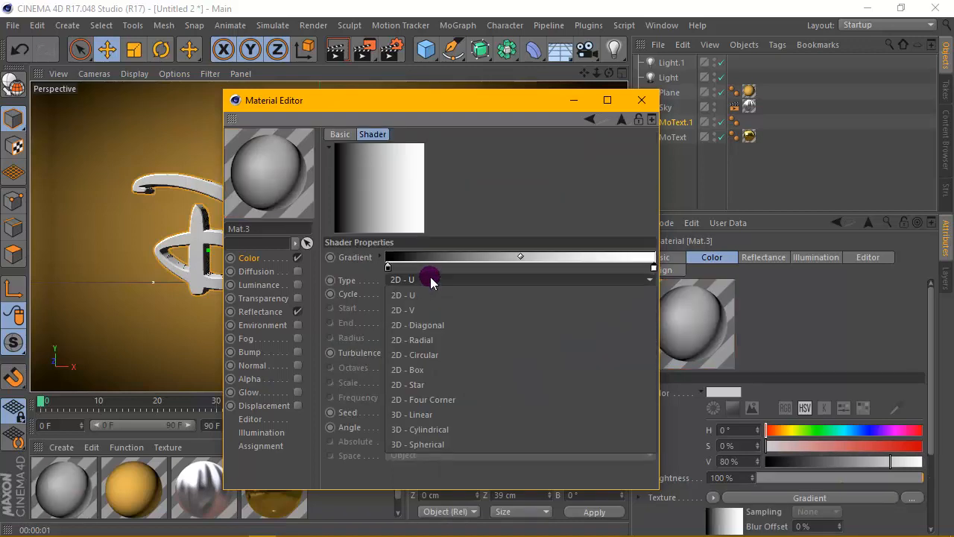
{"action": "left_click", "coordinate": [654, 272]}
{"action": "double_click", "coordinate": [653, 270]}
{"action": "left_click_drag", "start_coordinate": [634, 272], "coordinate": [549, 366]}
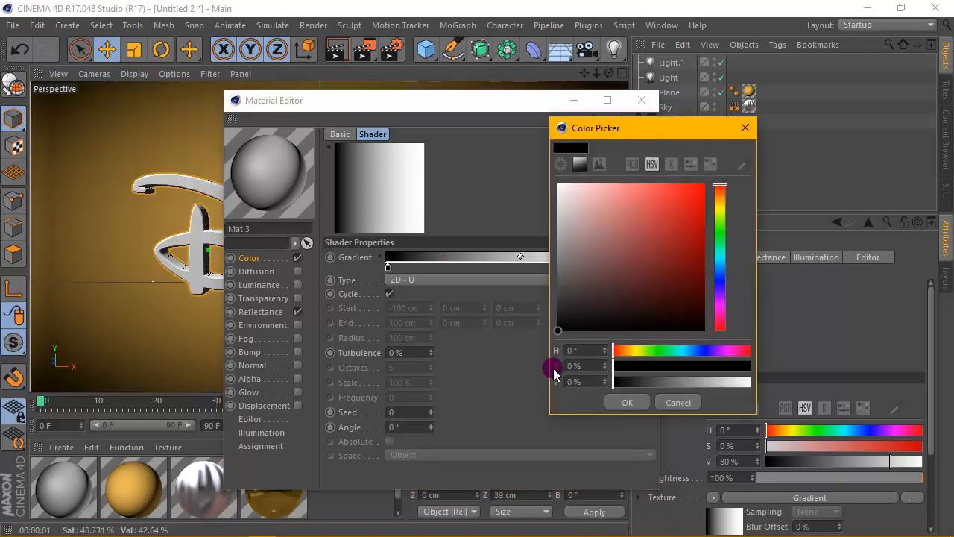
{"action": "left_click", "coordinate": [625, 403]}
{"action": "double_click", "coordinate": [514, 267]}
{"action": "left_click_drag", "start_coordinate": [520, 272], "coordinate": [421, 186]}
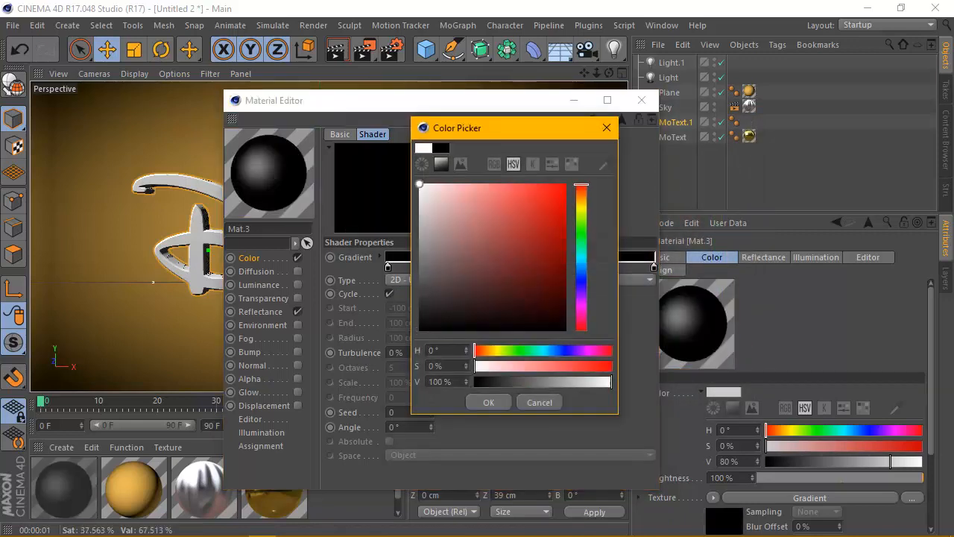
{"action": "left_click", "coordinate": [481, 399]}
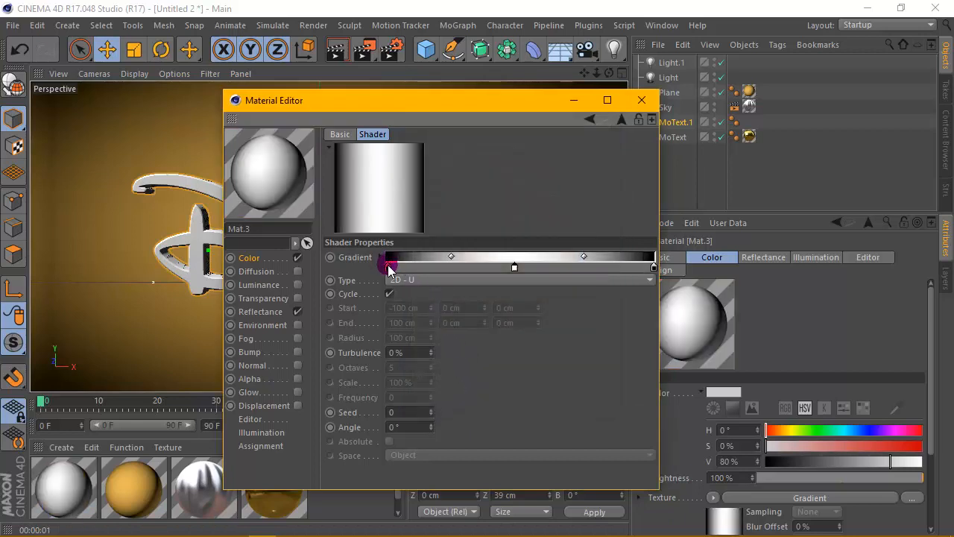
Move both black end knots of the gradient inward toward the white center knot and turn off Cycle
{"action": "left_click_drag", "start_coordinate": [388, 267], "coordinate": [428, 267]}
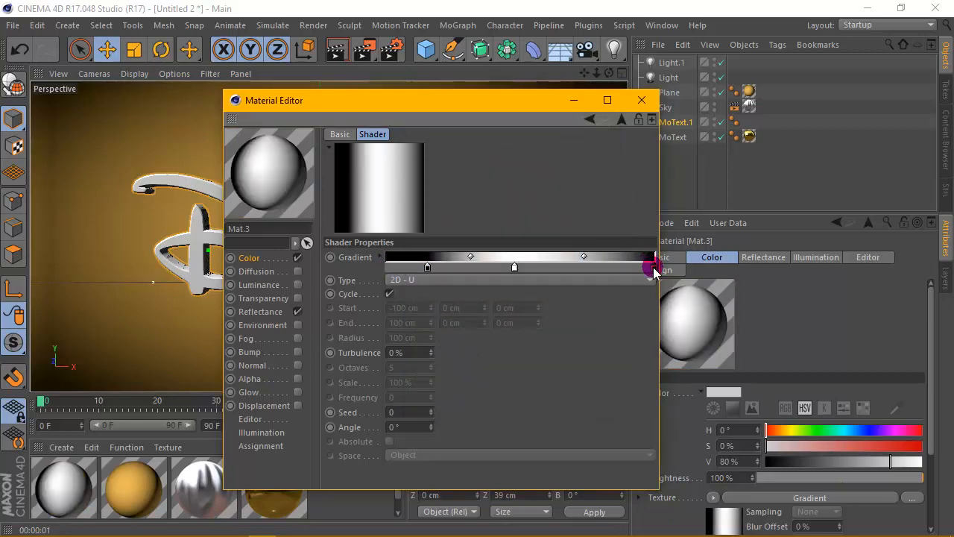
{"action": "left_click_drag", "start_coordinate": [653, 272], "coordinate": [622, 267]}
{"action": "left_click", "coordinate": [249, 260]}
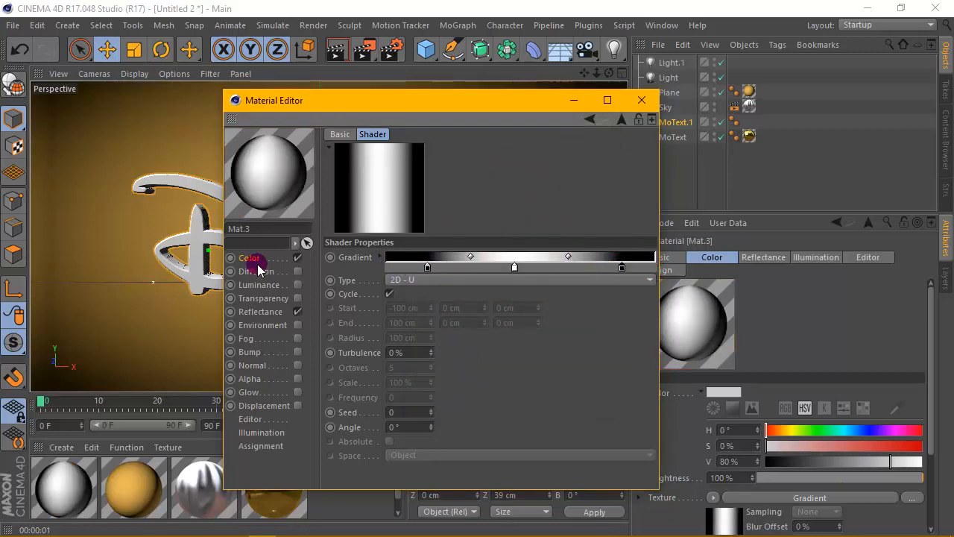
{"action": "left_click", "coordinate": [384, 292]}
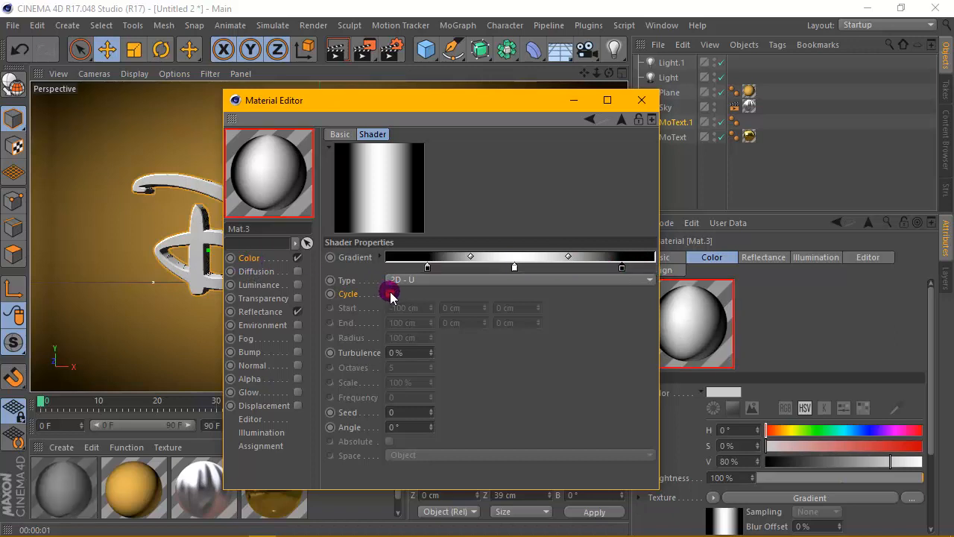
Set the gradient's angle to -34° and copy the gradient shader from the Color channel
{"action": "left_click_drag", "start_coordinate": [431, 426], "coordinate": [430, 433]}
{"action": "left_click", "coordinate": [250, 258]}
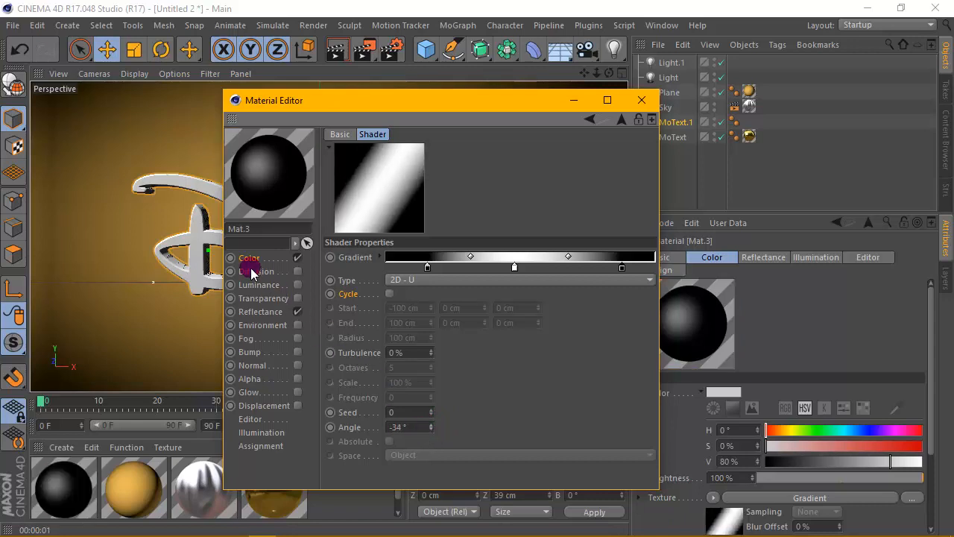
{"action": "left_click", "coordinate": [400, 258]}
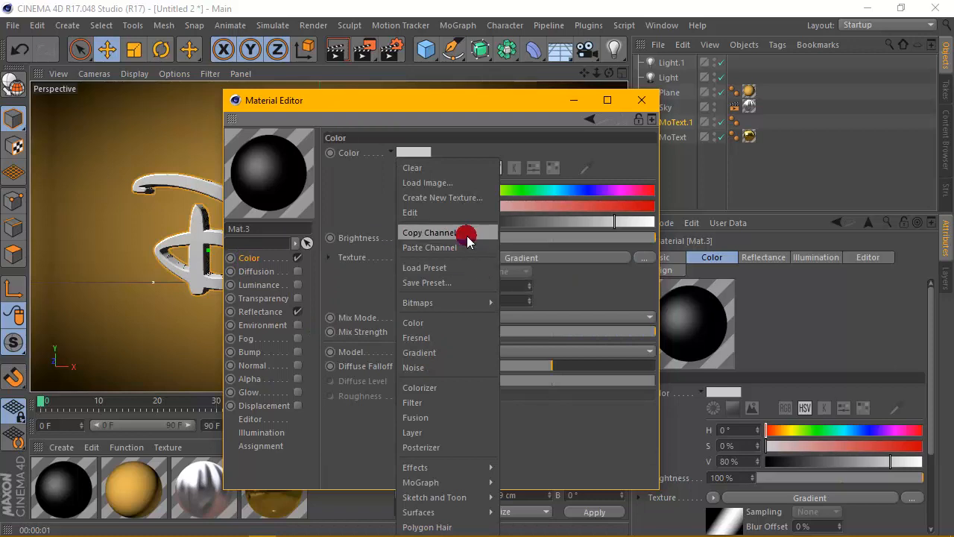
{"action": "left_click", "coordinate": [429, 232]}
Disable Reflectance on Mat.3, enable Alpha, and paste the copied gradient as the Alpha texture
{"action": "left_click", "coordinate": [298, 312]}
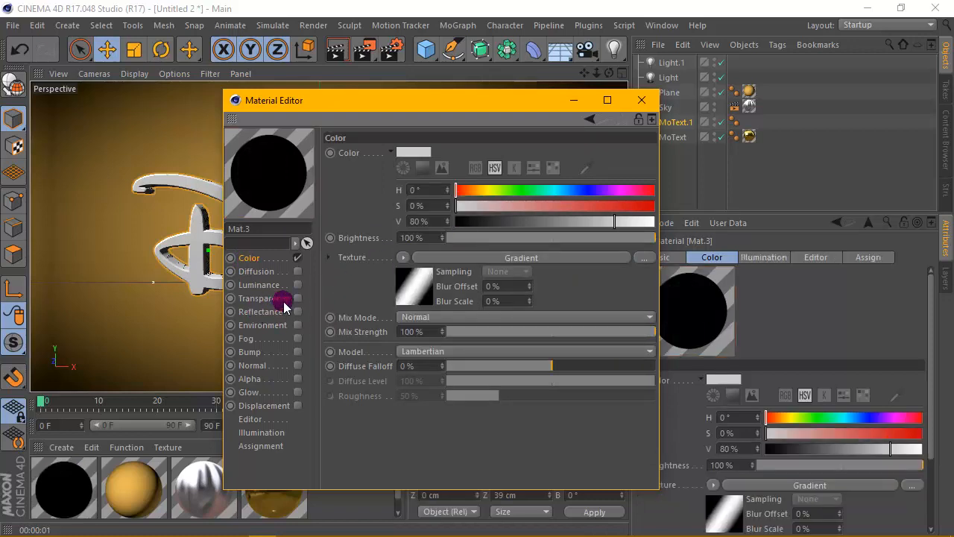
{"action": "left_click", "coordinate": [297, 379]}
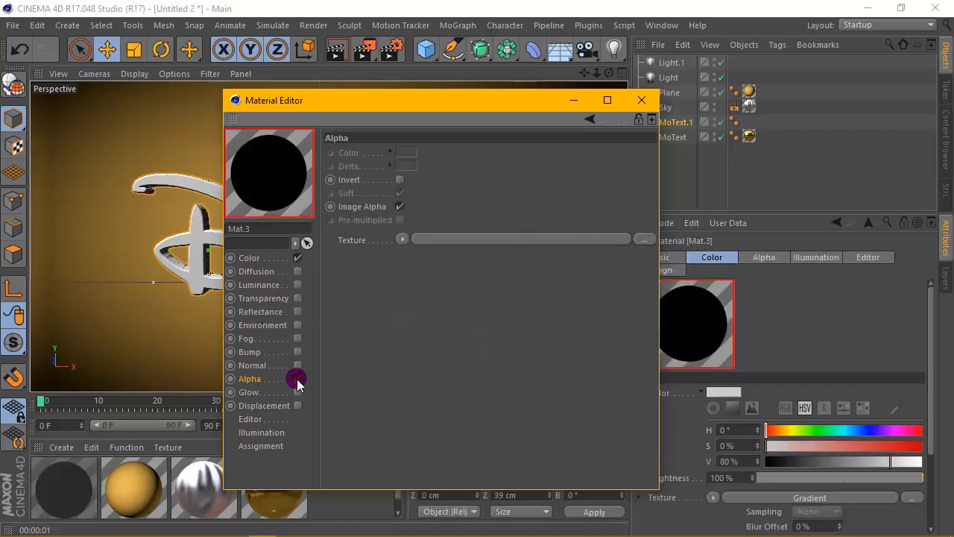
{"action": "left_click", "coordinate": [404, 240]}
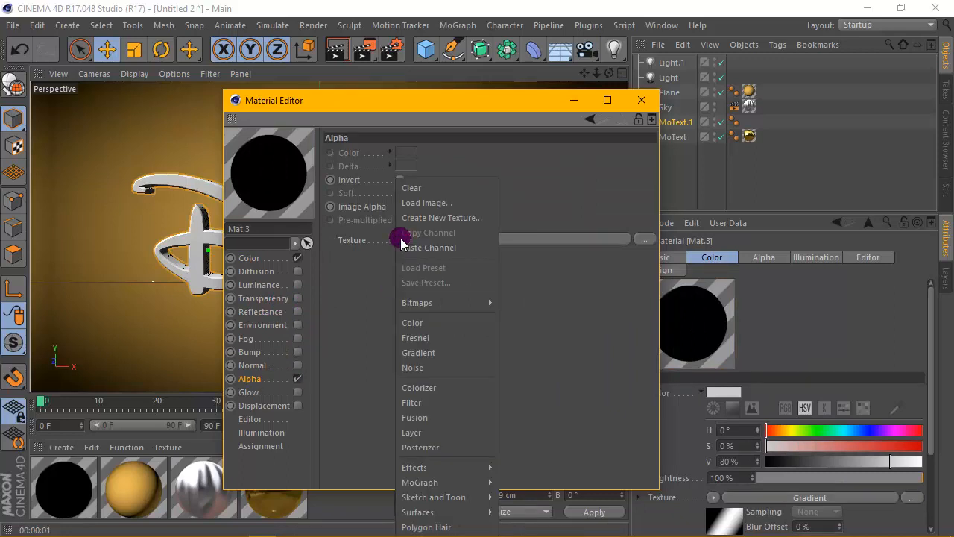
{"action": "left_click", "coordinate": [418, 352]}
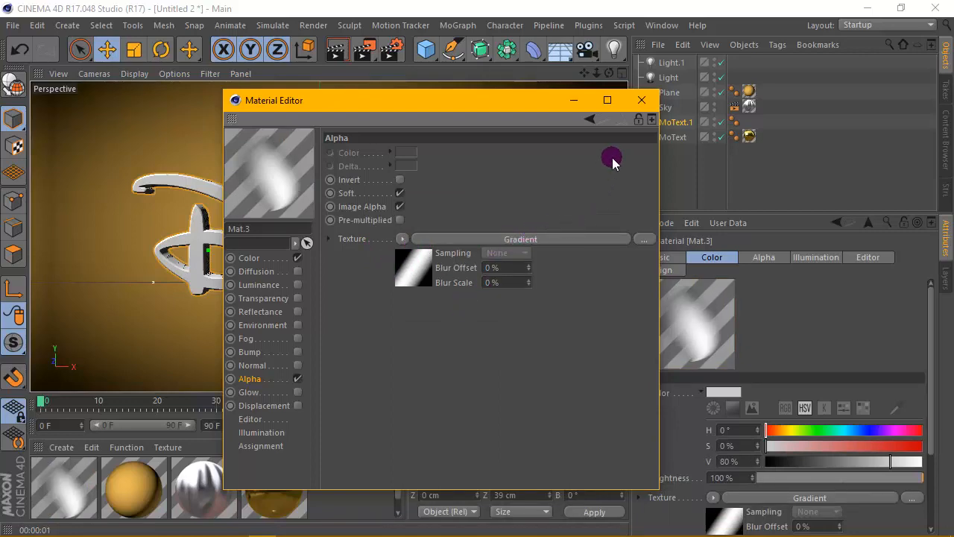
{"action": "left_click", "coordinate": [641, 99]}
Apply Mat.3 to MoText.1 with Flat projection and Seamless tiling, and render the perspective view
{"action": "left_click_drag", "start_coordinate": [81, 456], "coordinate": [678, 122]}
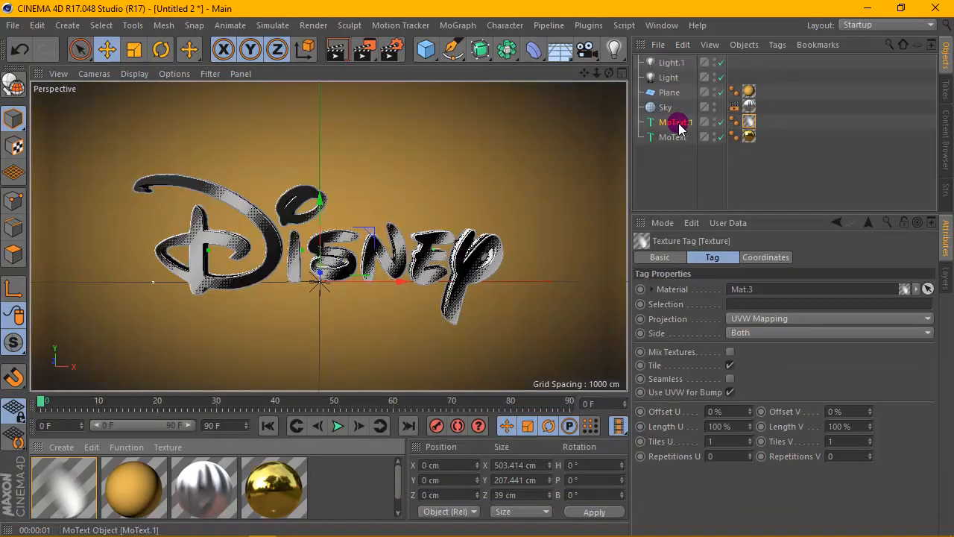
{"action": "left_click", "coordinate": [760, 321]}
{"action": "left_click", "coordinate": [747, 360]}
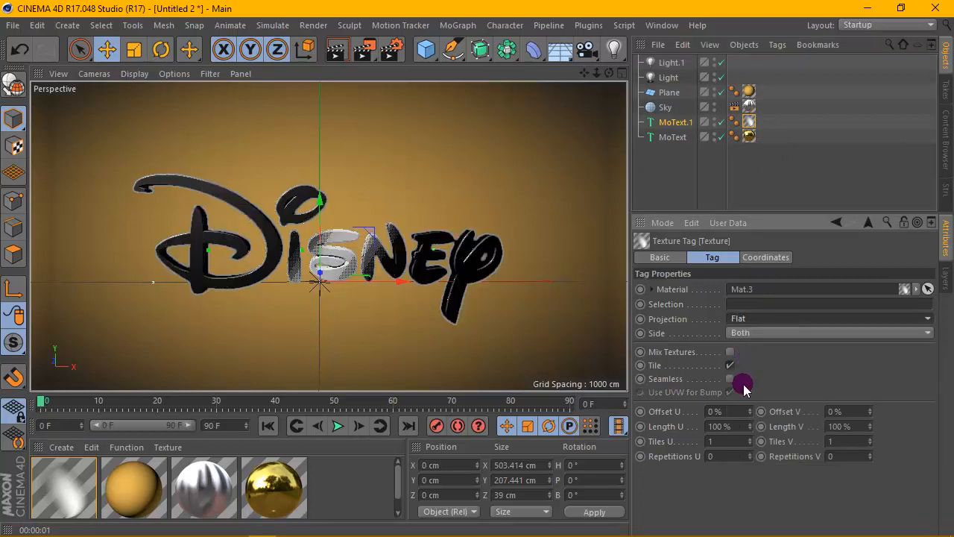
{"action": "left_click", "coordinate": [730, 381]}
{"action": "left_click", "coordinate": [338, 54]}
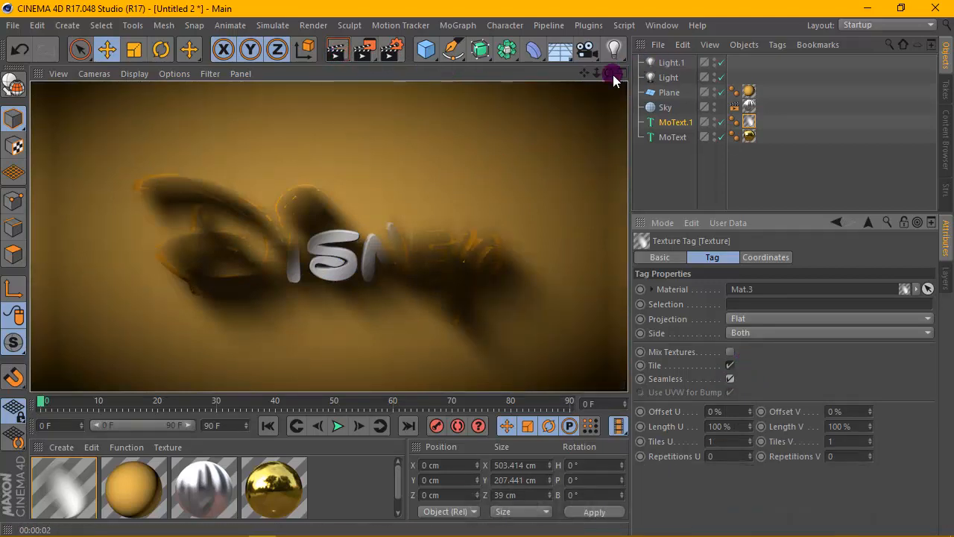
Set MoText.1's start fillet cap to 3 steps with a 3 cm radius and render the view
{"action": "mouse_move", "coordinate": [611, 73]}
{"action": "left_mouse_down"}
{"action": "mouse_move", "coordinate": [820, 73]}
{"action": "mouse_move", "coordinate": [611, 73]}
{"action": "left_mouse_up"}
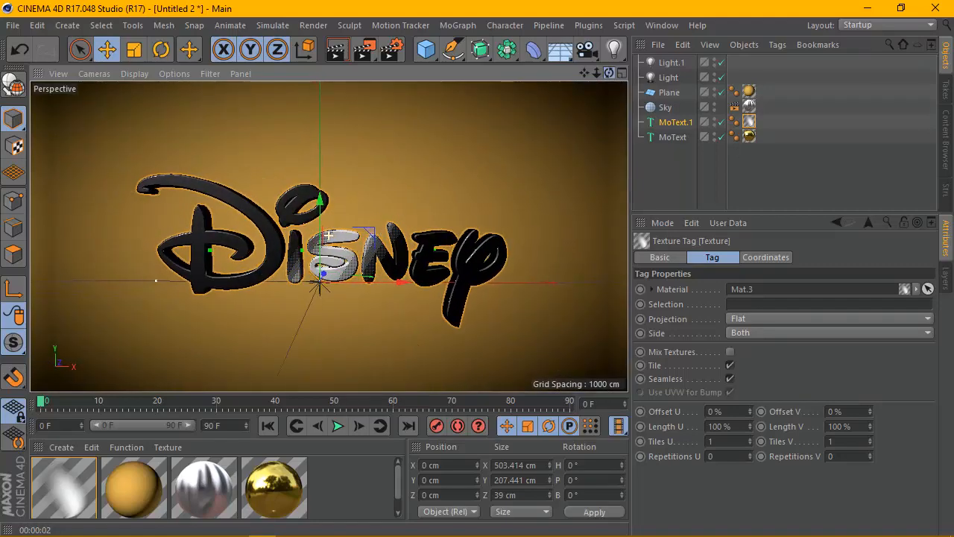
{"action": "left_click", "coordinate": [674, 122]}
{"action": "left_click", "coordinate": [746, 258]}
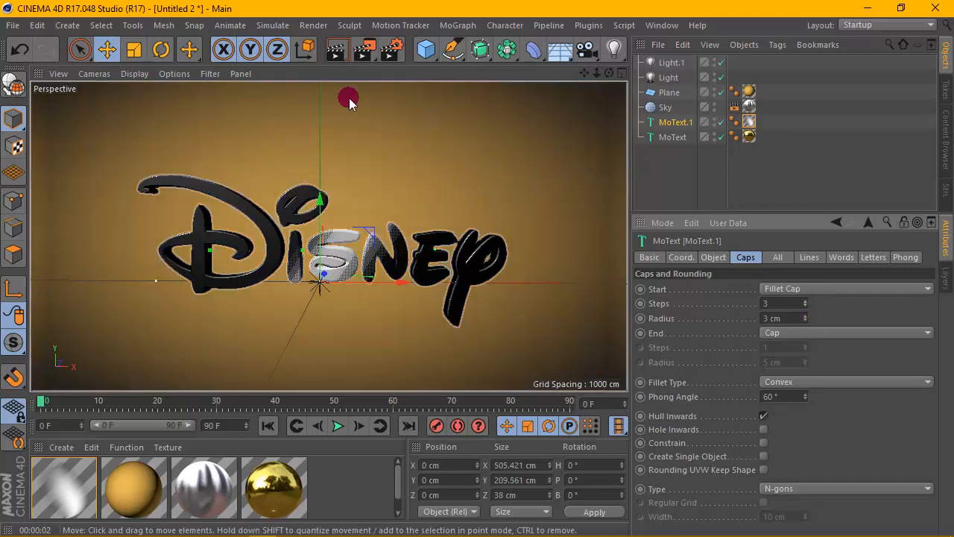
{"action": "left_click", "coordinate": [334, 49]}
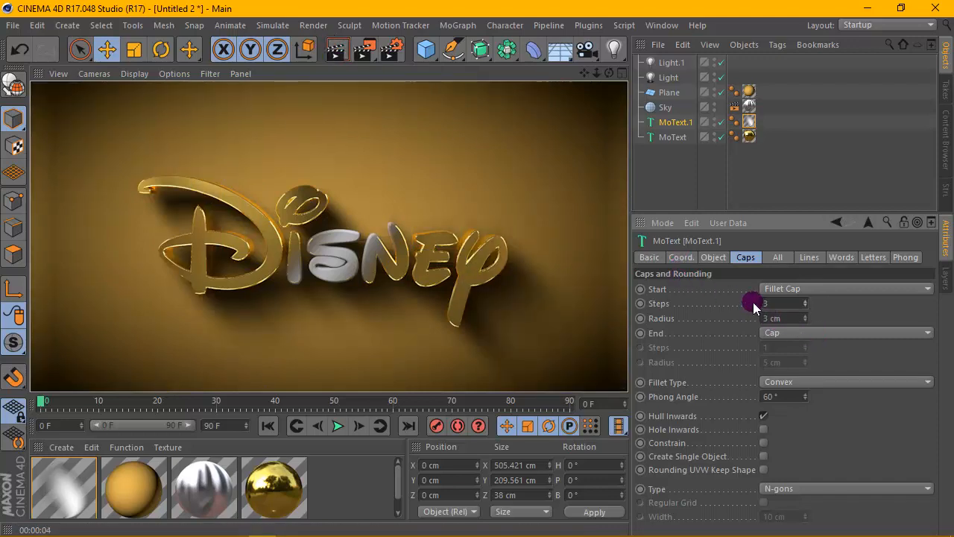
Compare the depth and cap settings of MoText.1 and MoText
{"action": "left_click", "coordinate": [669, 123]}
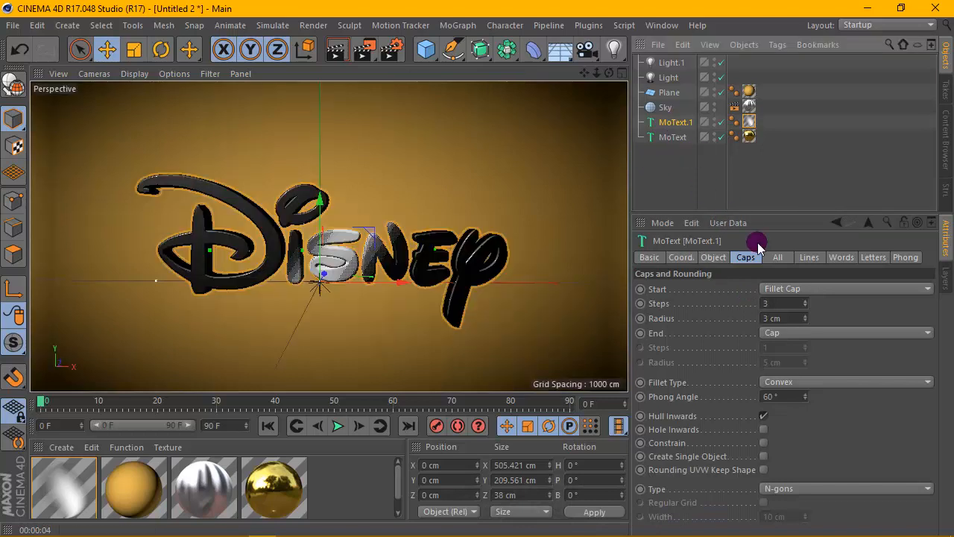
{"action": "left_click", "coordinate": [714, 261]}
{"action": "left_click", "coordinate": [715, 290]}
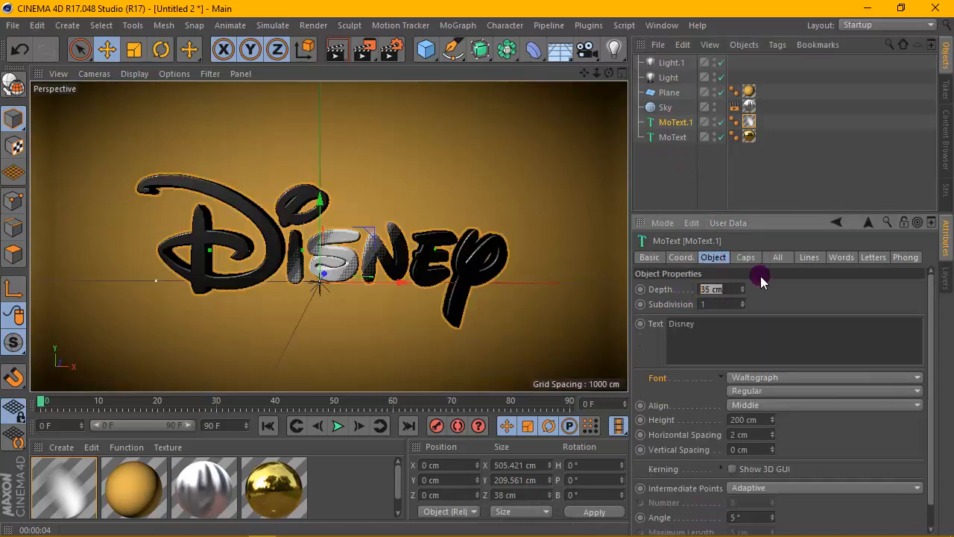
{"action": "left_click", "coordinate": [746, 257]}
{"action": "left_click", "coordinate": [686, 137]}
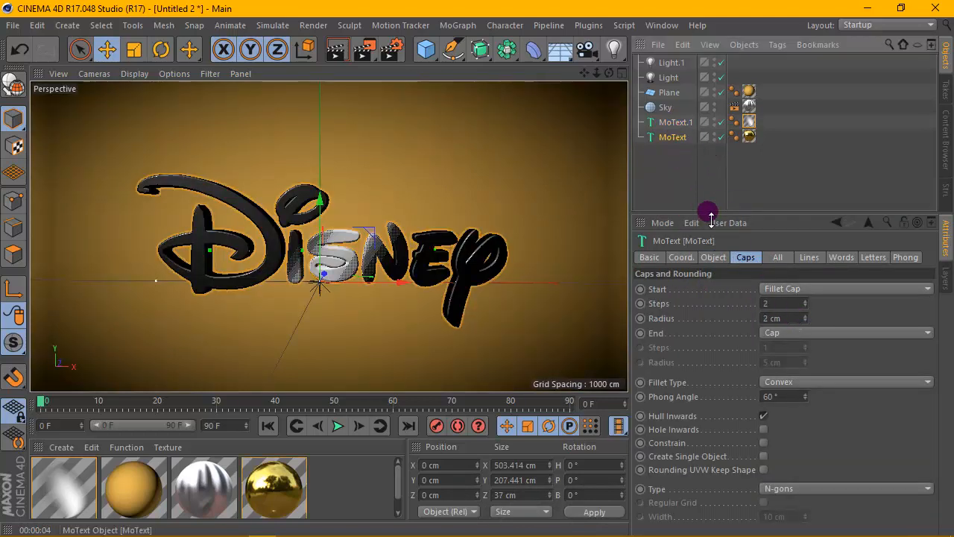
{"action": "left_click", "coordinate": [713, 258]}
{"action": "left_click", "coordinate": [712, 289]}
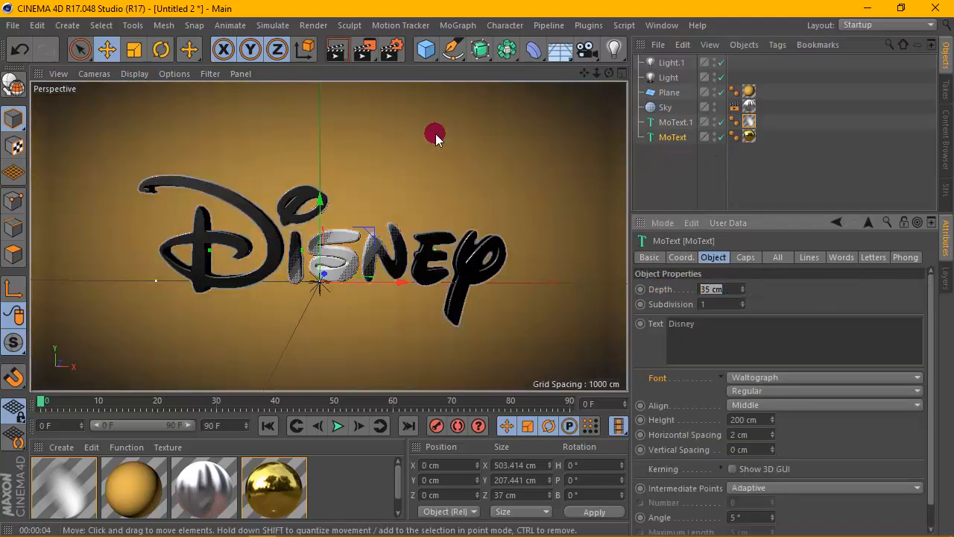
Render the perspective view of the text from a slightly different angle and zoom in on the logo
{"action": "mouse_move", "coordinate": [609, 73]}
{"action": "left_mouse_down"}
{"action": "mouse_move", "coordinate": [477, 163]}
{"action": "mouse_move", "coordinate": [328, 235]}
{"action": "mouse_move", "coordinate": [354, 378]}
{"action": "mouse_move", "coordinate": [391, 176]}
{"action": "mouse_move", "coordinate": [609, 73]}
{"action": "left_mouse_up"}
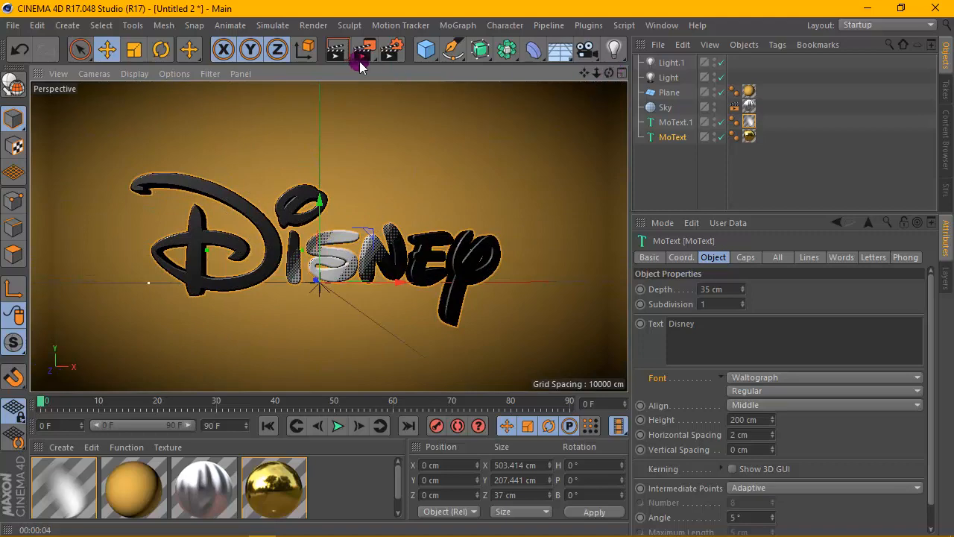
{"action": "left_click", "coordinate": [336, 50]}
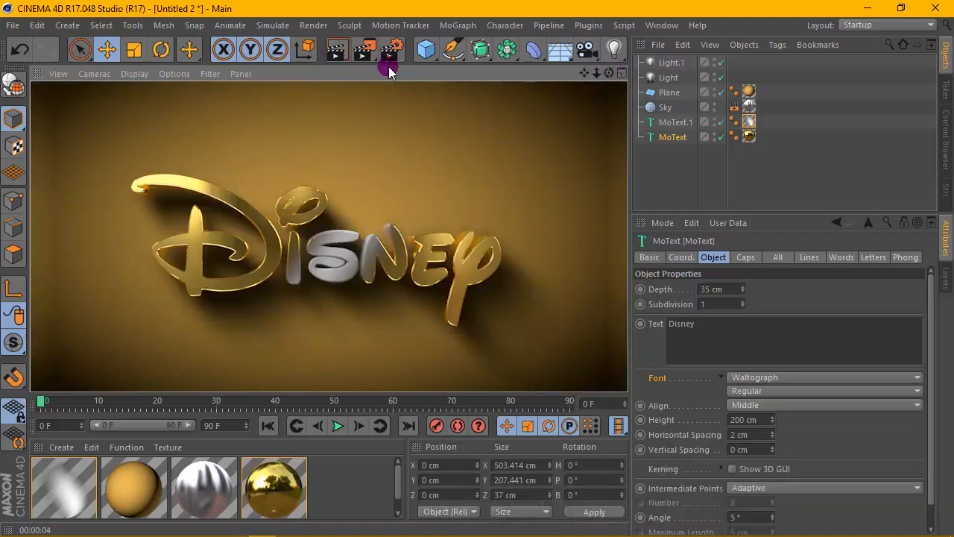
{"action": "scroll", "coordinate": [349, 191], "scroll_direction": "up", "scroll_amount": 1}
Copy the Color channel's gradient in Mat.3, enable the Luminance channel, and render the view
{"action": "double_click", "coordinate": [62, 469]}
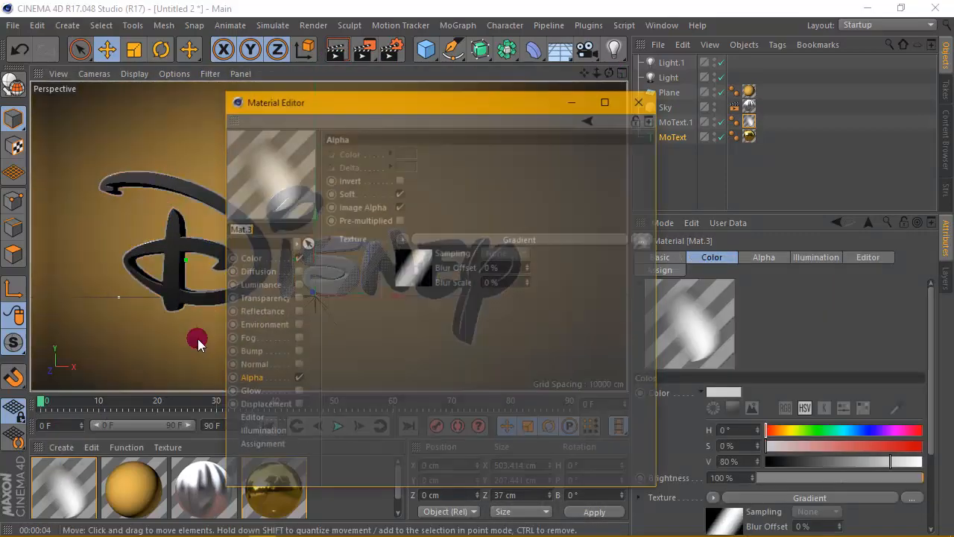
{"action": "left_click", "coordinate": [251, 257]}
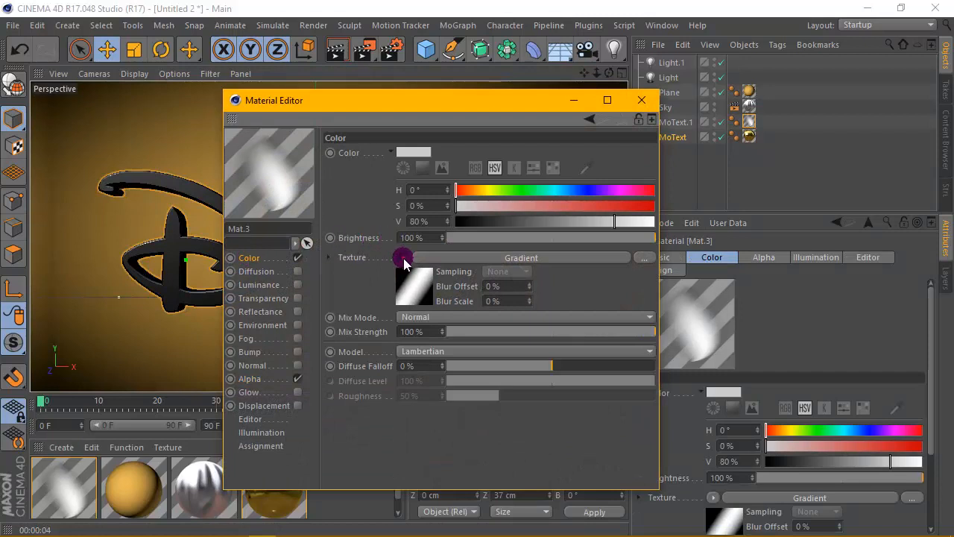
{"action": "left_click", "coordinate": [404, 261]}
{"action": "left_click", "coordinate": [437, 230]}
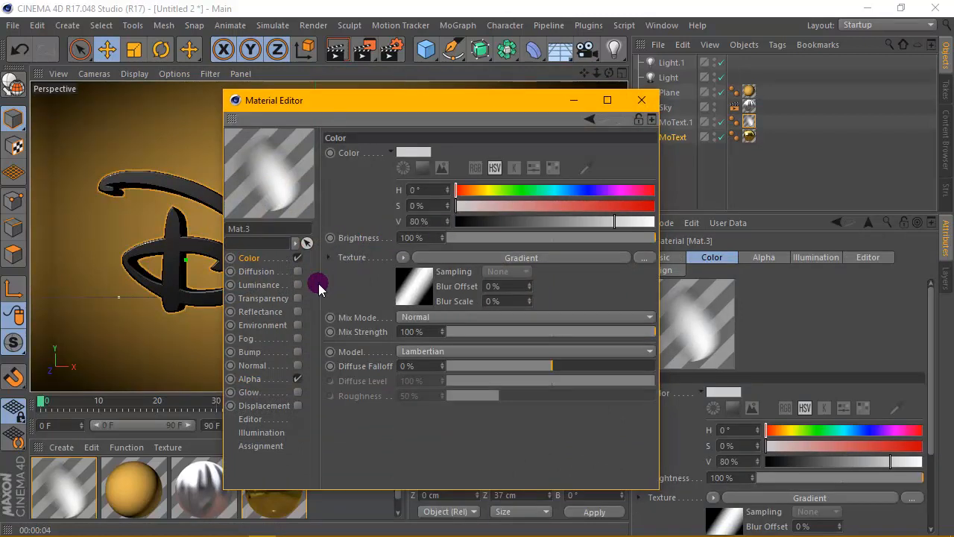
{"action": "left_click", "coordinate": [297, 285]}
{"action": "left_click", "coordinate": [389, 257]}
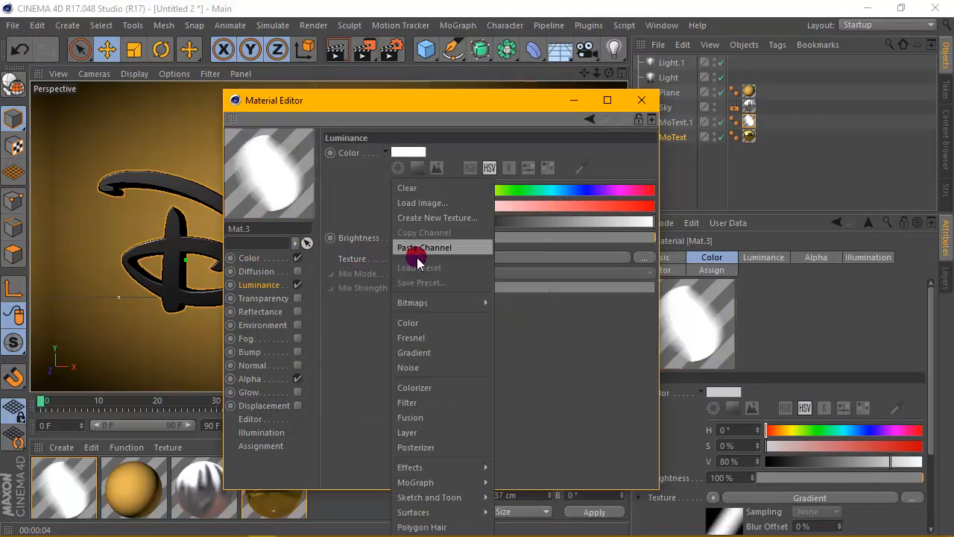
{"action": "left_click", "coordinate": [643, 101]}
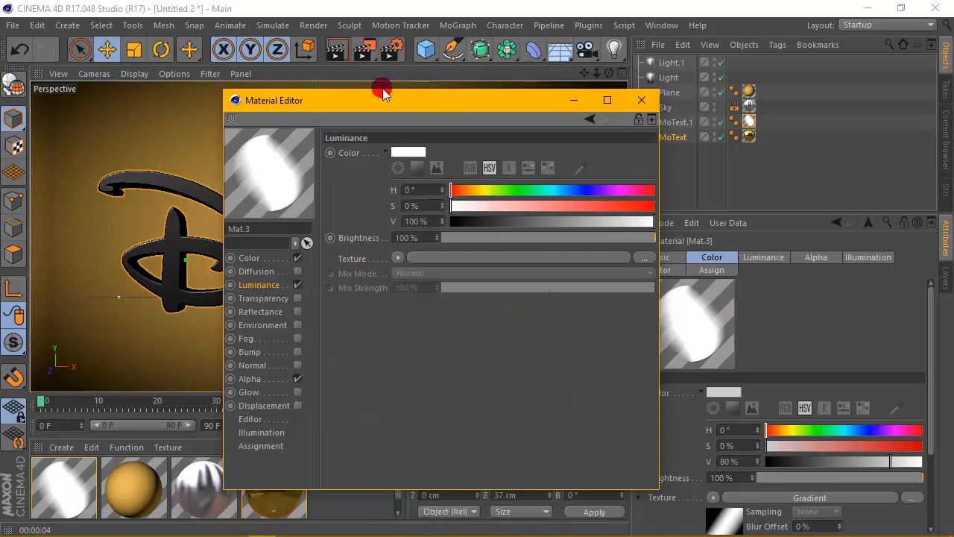
{"action": "left_click", "coordinate": [642, 100]}
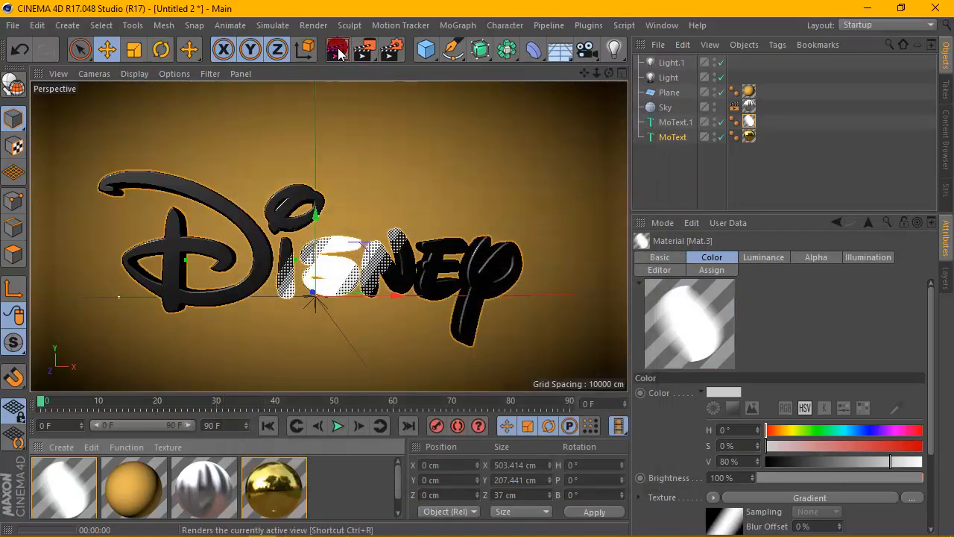
{"action": "left_click", "coordinate": [338, 50]}
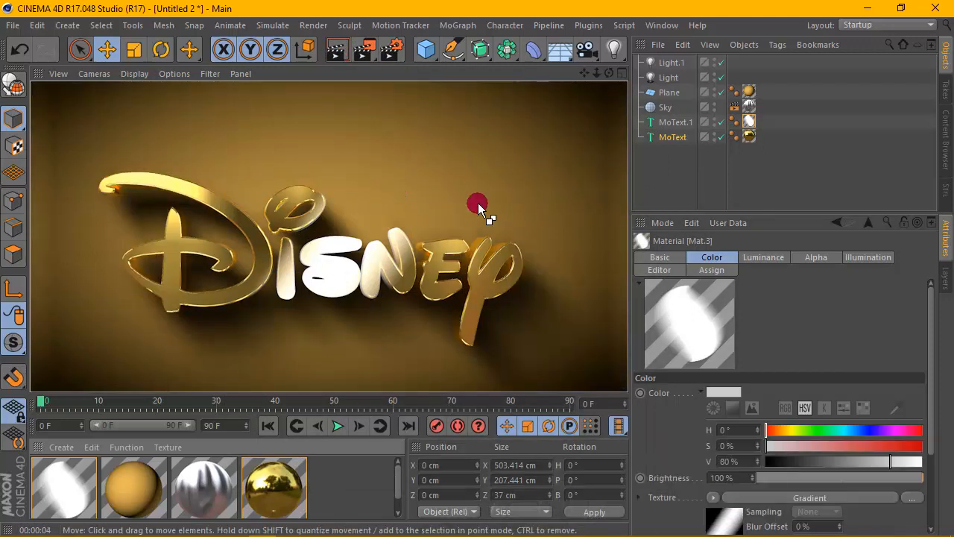
Paste the copied gradient as Mat.3's Luminance texture and render the perspective view
{"action": "left_click", "coordinate": [66, 472]}
{"action": "double_click", "coordinate": [66, 472]}
{"action": "left_click", "coordinate": [268, 287]}
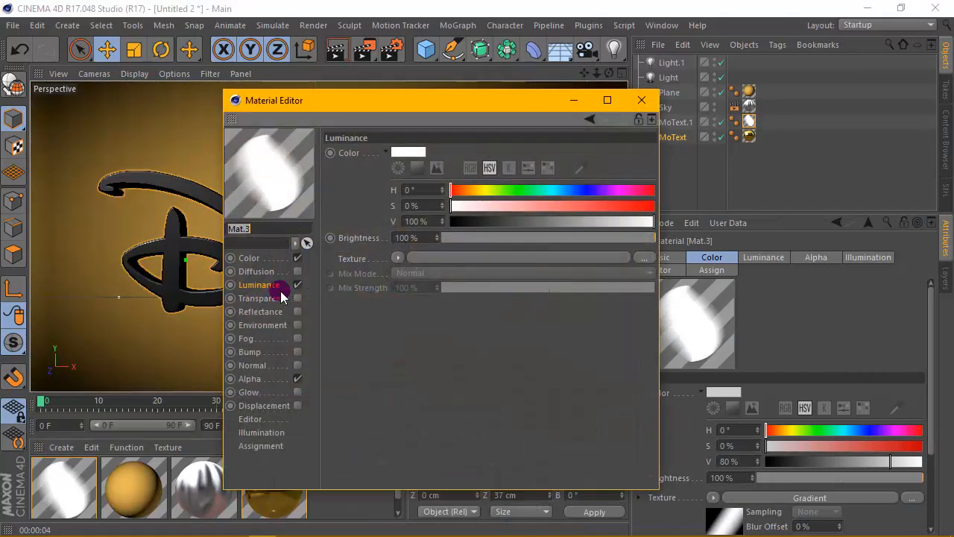
{"action": "left_click", "coordinate": [394, 256]}
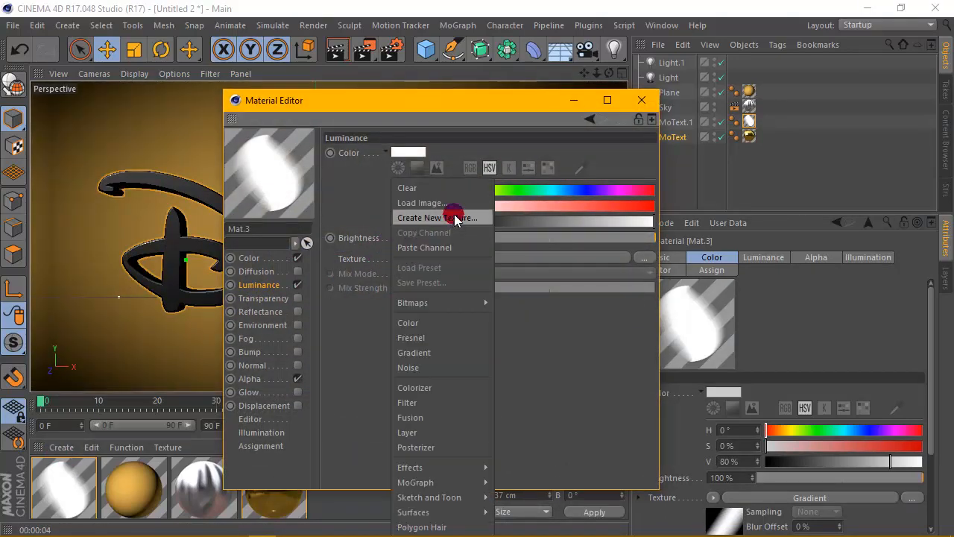
{"action": "left_click", "coordinate": [447, 248]}
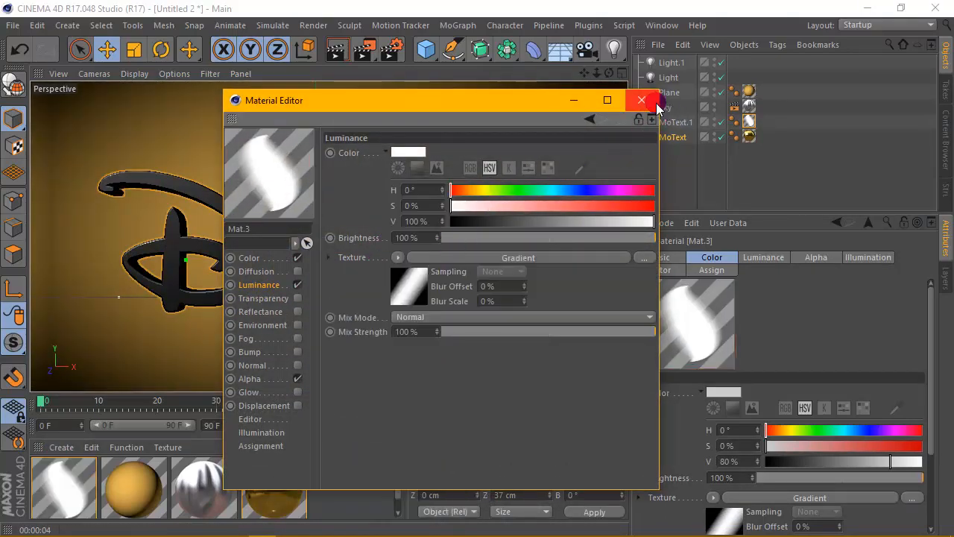
{"action": "left_click", "coordinate": [641, 100]}
{"action": "left_click", "coordinate": [339, 53]}
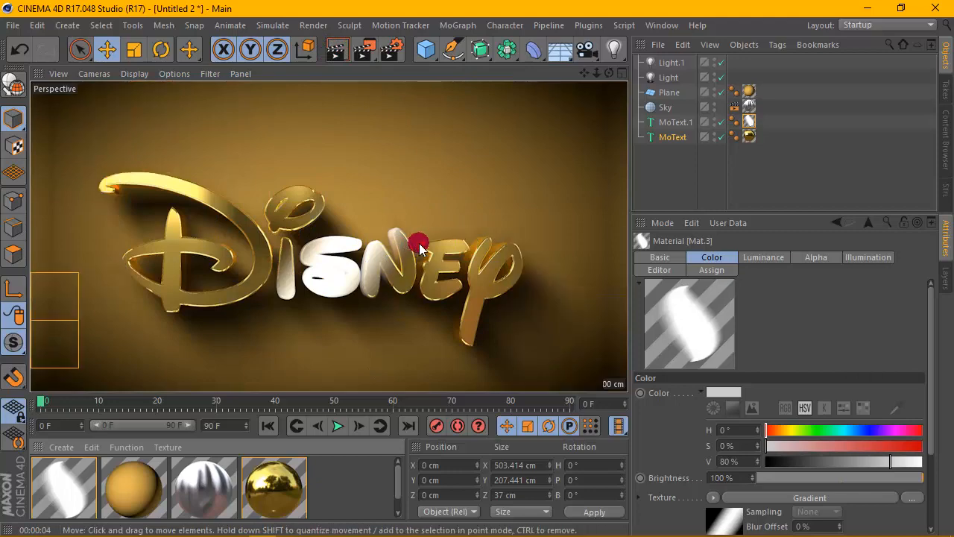
{"action": "key", "text": "F9"}
{"action": "key", "text": "F9"}
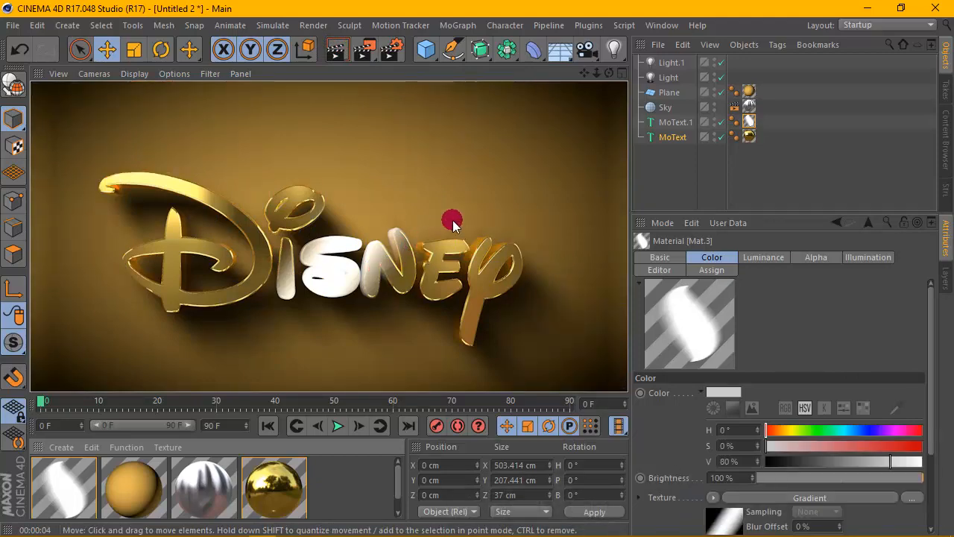
Disable Luminance and enable Glow on Mat.3, and render the perspective view
{"action": "double_click", "coordinate": [63, 477]}
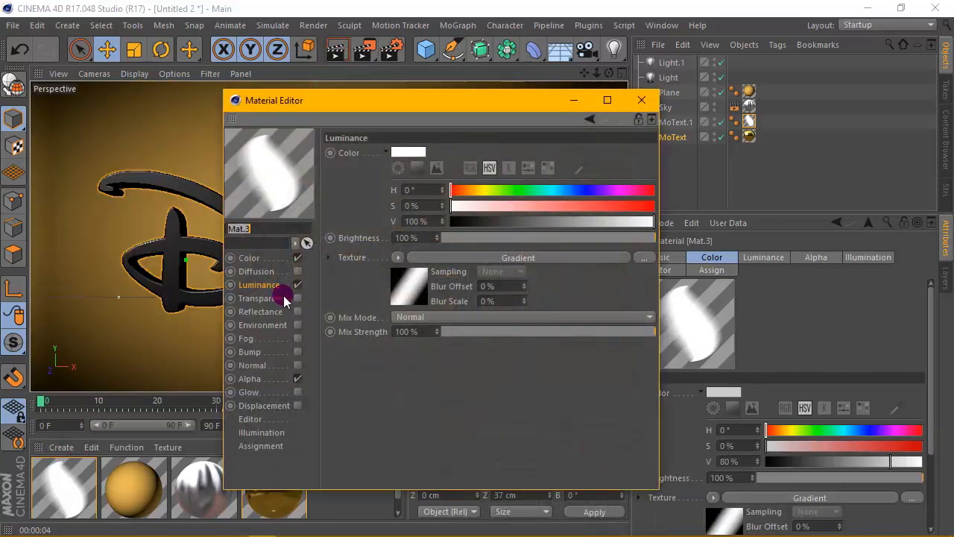
{"action": "left_click", "coordinate": [297, 285]}
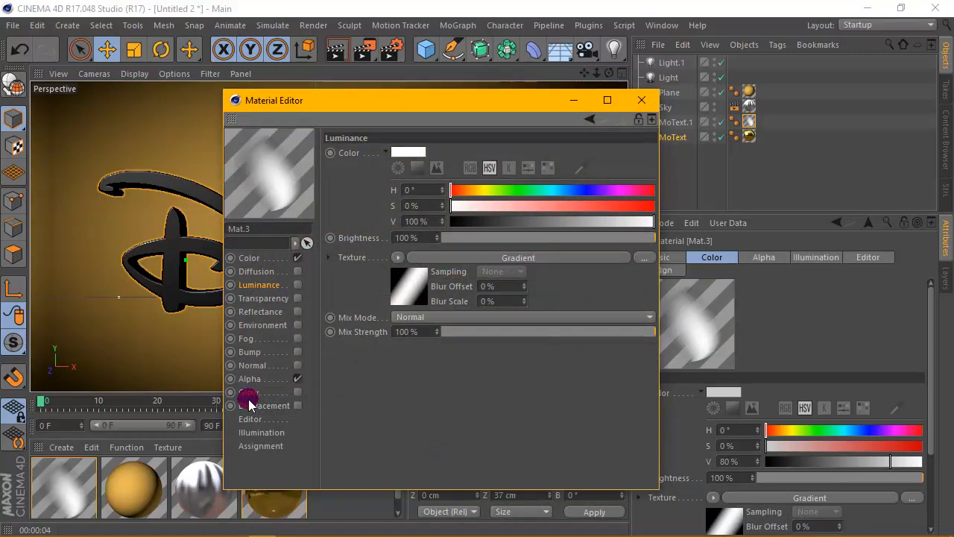
{"action": "left_click", "coordinate": [297, 392]}
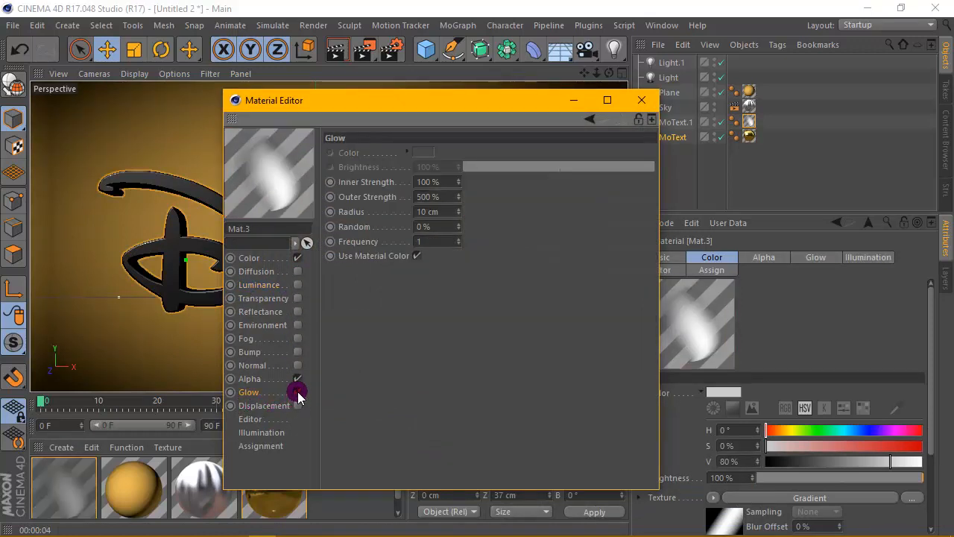
{"action": "left_click", "coordinate": [647, 106]}
{"action": "left_click", "coordinate": [332, 50]}
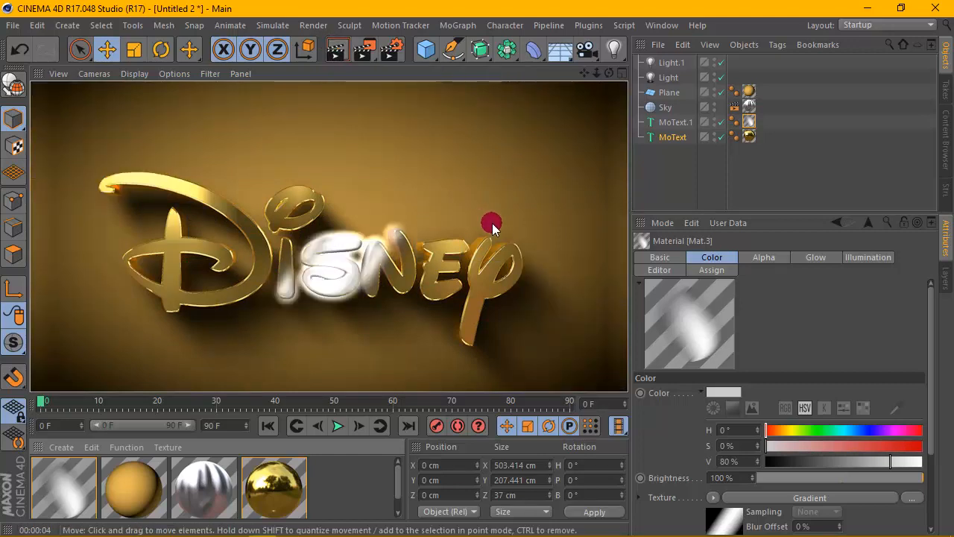
Set the project's end frame to 50
{"action": "left_click", "coordinate": [748, 121]}
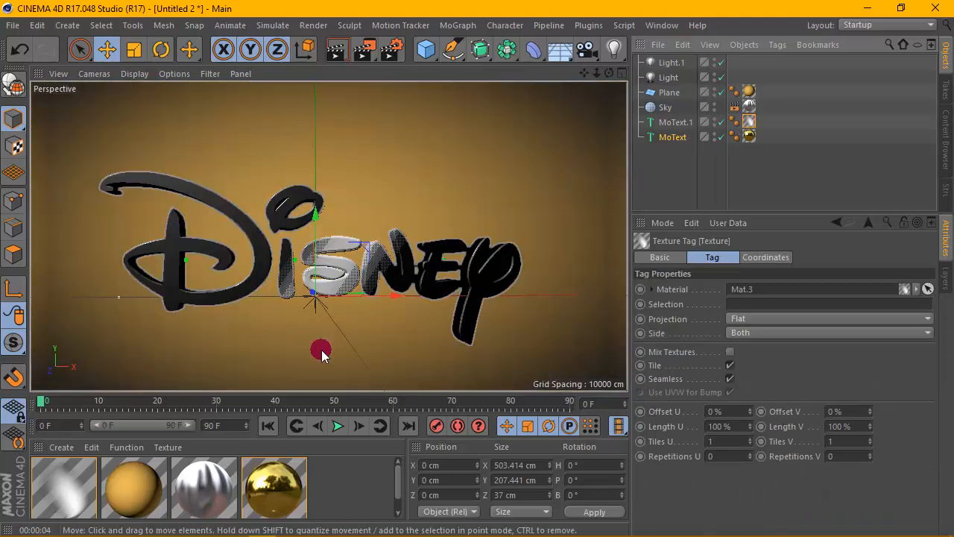
{"action": "left_click_drag", "start_coordinate": [217, 427], "coordinate": [186, 426]}
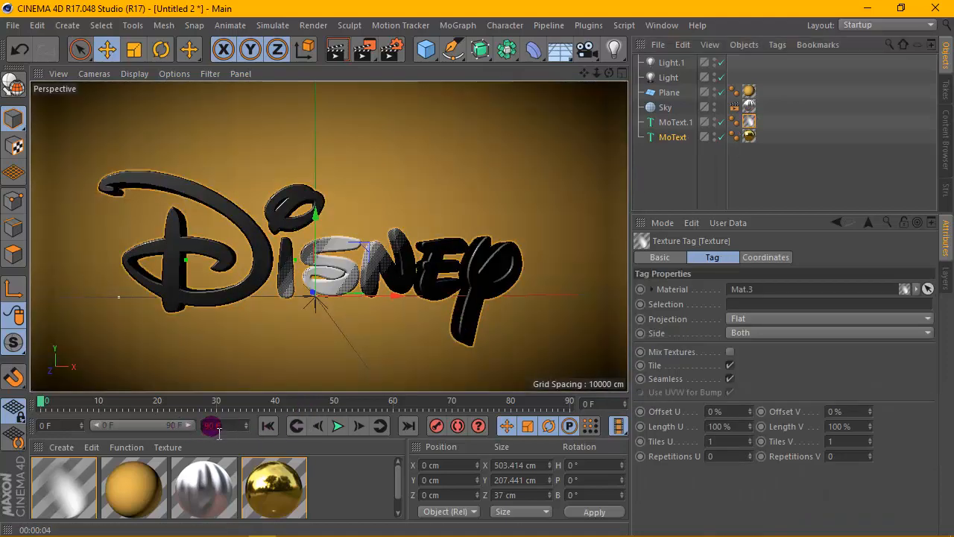
{"action": "type", "text": "500"}
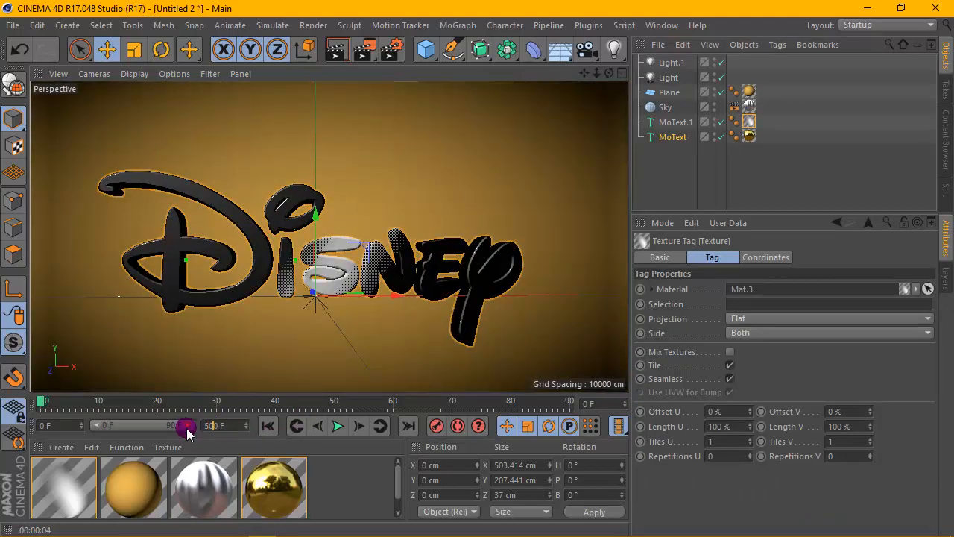
{"action": "left_click", "coordinate": [214, 425]}
{"action": "left_click", "coordinate": [222, 426]}
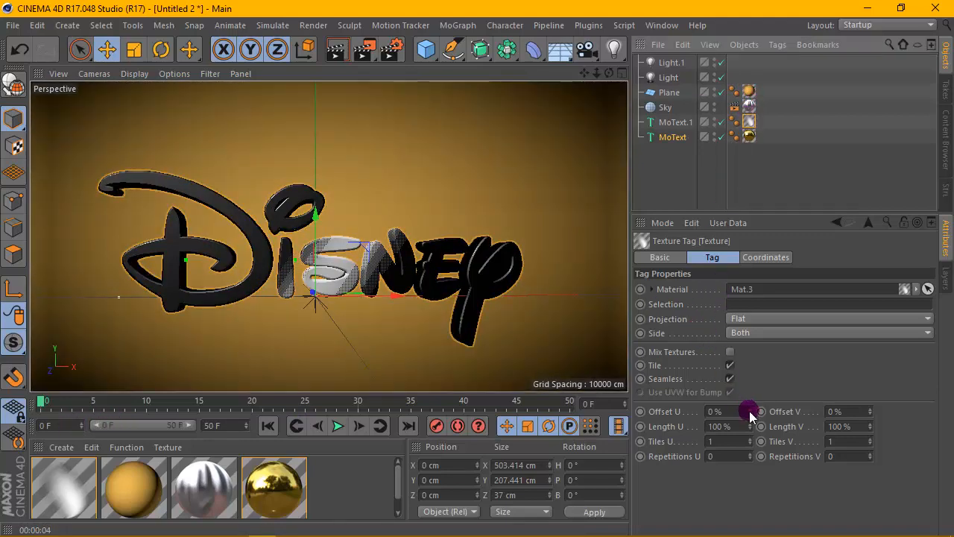
Shift the Mat.3 texture on MoText.1 to an Offset U of -91 % and render the perspective view
{"action": "mouse_move", "coordinate": [755, 423]}
{"action": "left_mouse_down"}
{"action": "mouse_move", "coordinate": [743, 413]}
{"action": "mouse_move", "coordinate": [749, 419]}
{"action": "left_mouse_up"}
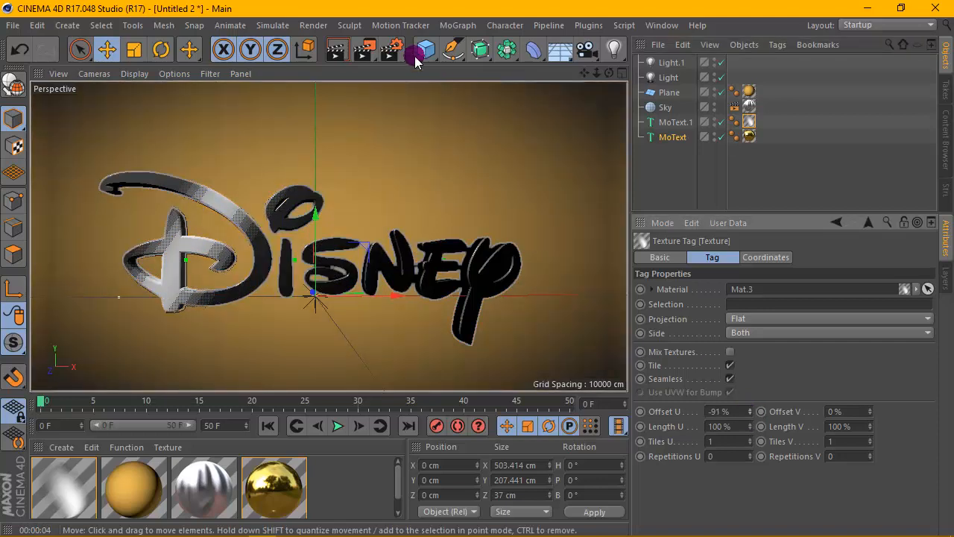
{"action": "left_click", "coordinate": [338, 41]}
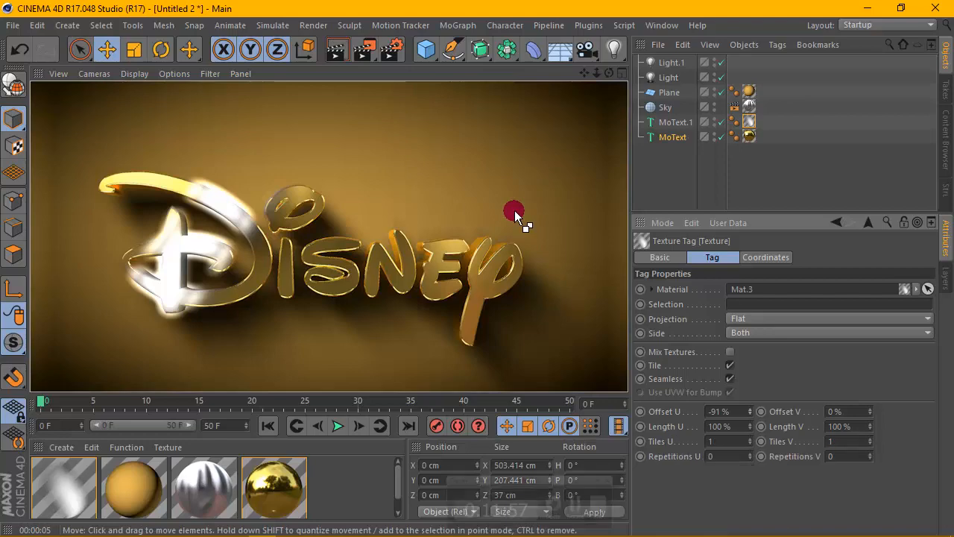
Set Mat.3's Glow radius to 30 cm and render the perspective view
{"action": "double_click", "coordinate": [43, 474]}
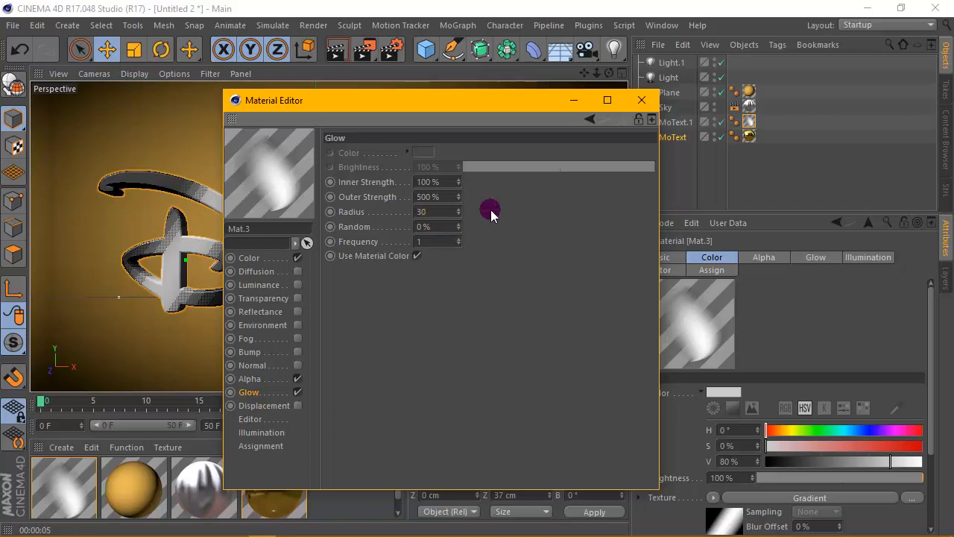
{"action": "left_click", "coordinate": [640, 100]}
{"action": "left_click", "coordinate": [369, 49]}
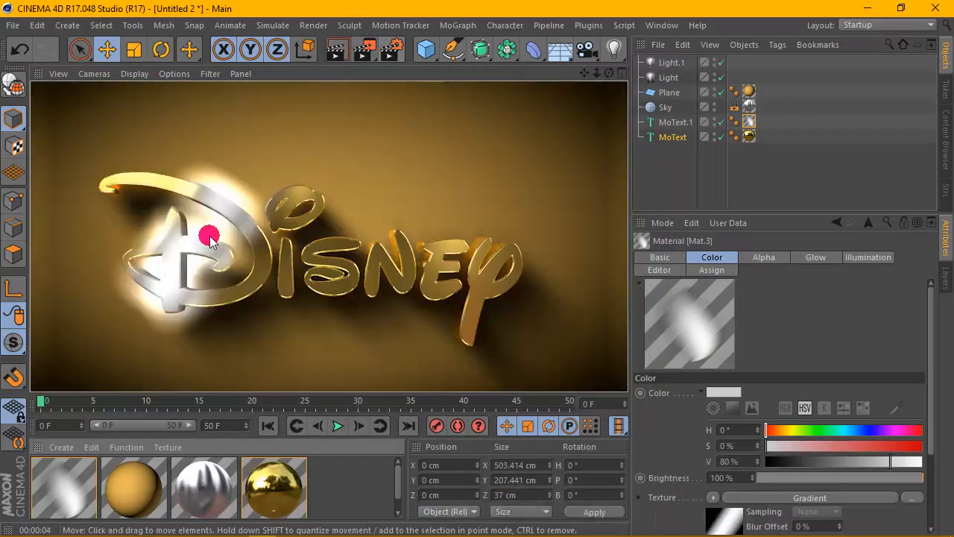
Set Mat.3's Glow radius to 80 cm and render the perspective view
{"action": "double_click", "coordinate": [66, 462]}
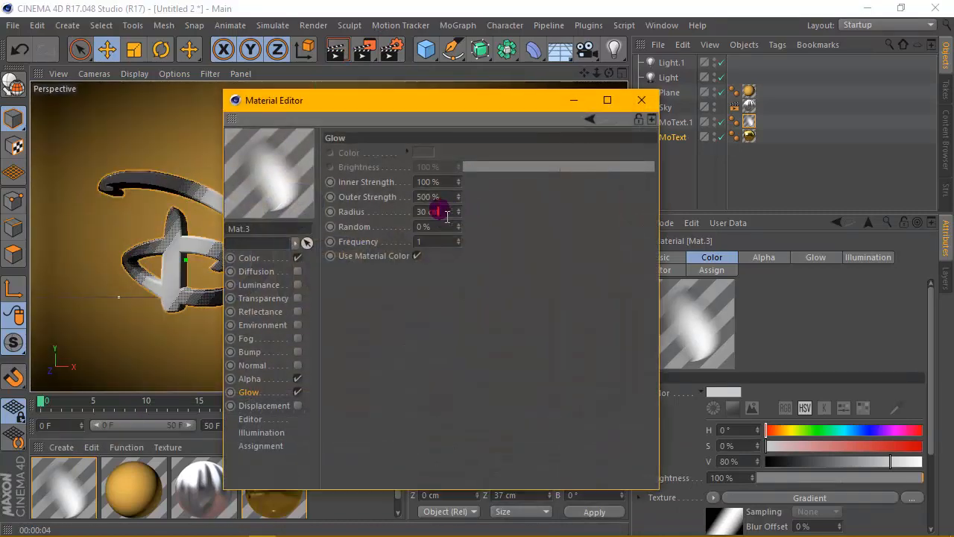
{"action": "double_click", "coordinate": [446, 212]}
{"action": "type", "text": "80"}
{"action": "key", "text": "Return"}
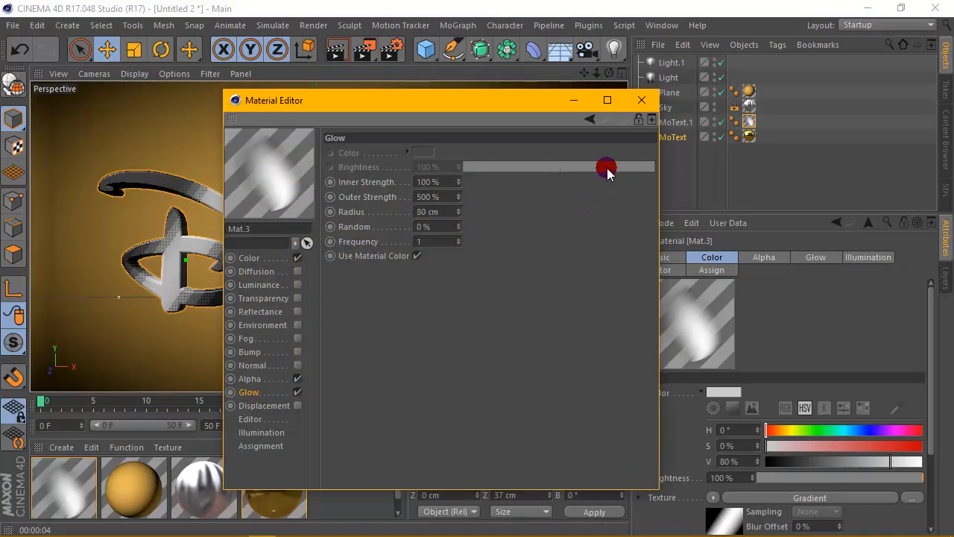
{"action": "left_click", "coordinate": [643, 109]}
{"action": "key", "text": "ctrl+r"}
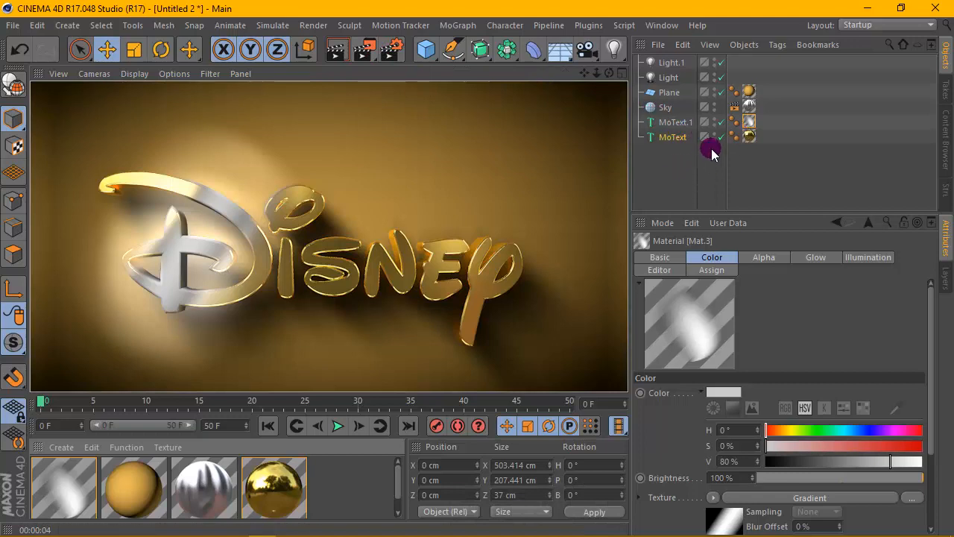
Move the shine off the text by setting Mat.3's texture tag Offset U to -208 %, and render the view
{"action": "left_click", "coordinate": [749, 122]}
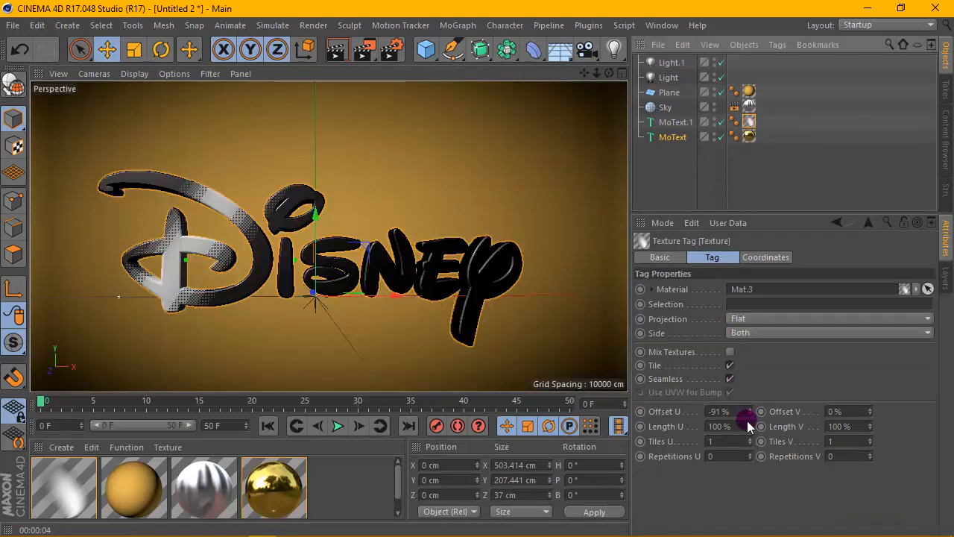
{"action": "mouse_move", "coordinate": [754, 420]}
{"action": "left_mouse_down"}
{"action": "mouse_move", "coordinate": [727, 420]}
{"action": "mouse_move", "coordinate": [767, 411]}
{"action": "left_mouse_up"}
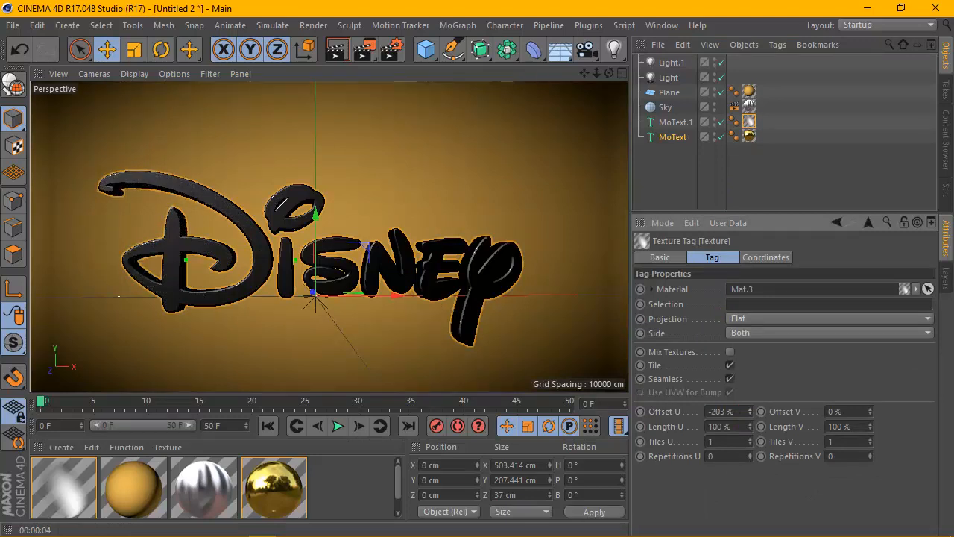
{"action": "left_click", "coordinate": [333, 52]}
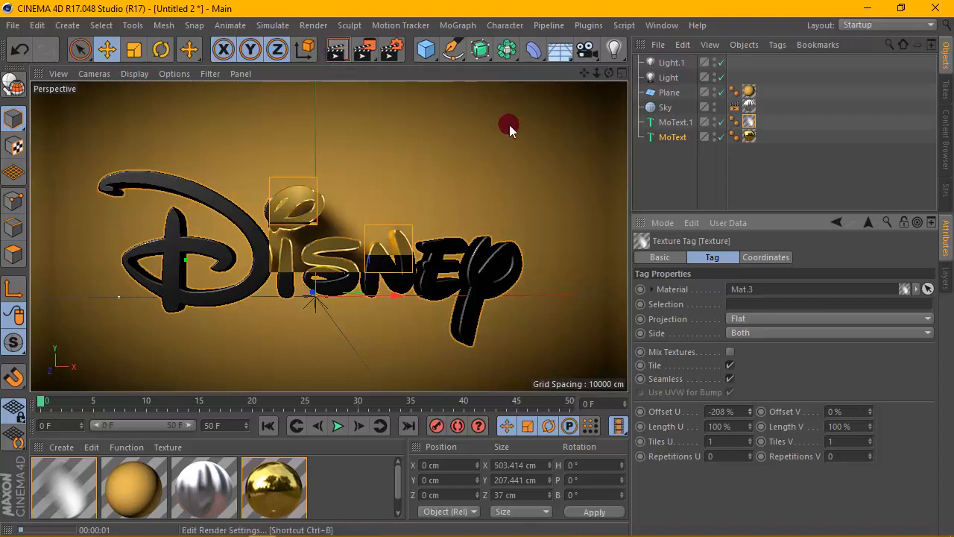
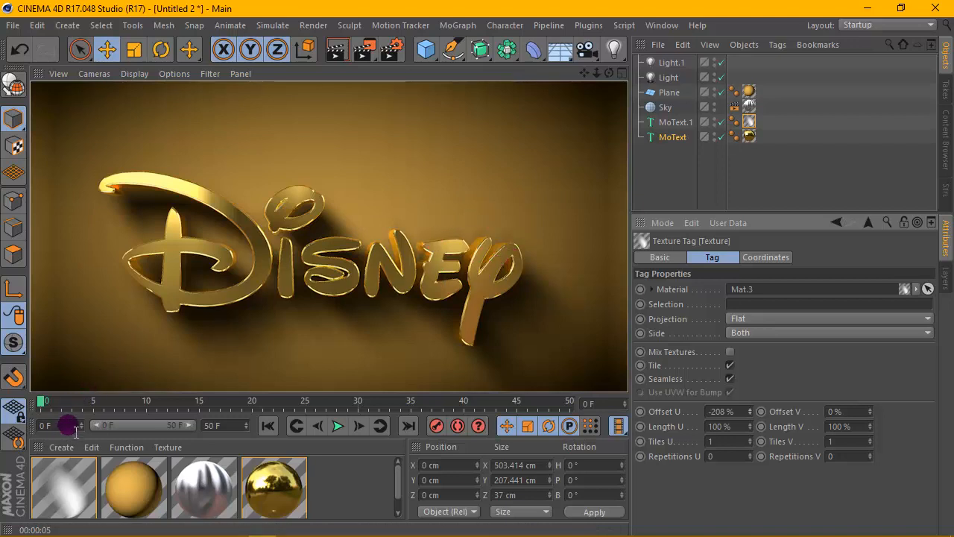
Add a keyframe for the texture tag's Offset U at frame 0
{"action": "right_click", "coordinate": [647, 412]}
{"action": "mouse_move", "coordinate": [678, 271]}
{"action": "left_click", "coordinate": [768, 272]}
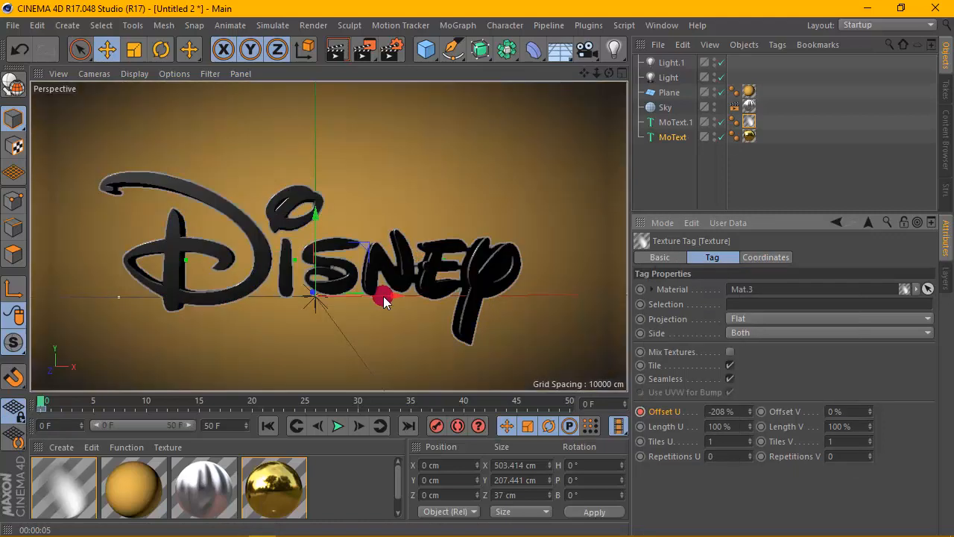
Go to frame 50, set the texture tag's Offset U to 304 %, and add a keyframe for it
{"action": "left_click", "coordinate": [93, 404]}
{"action": "left_click_drag", "start_coordinate": [106, 405], "coordinate": [600, 404]}
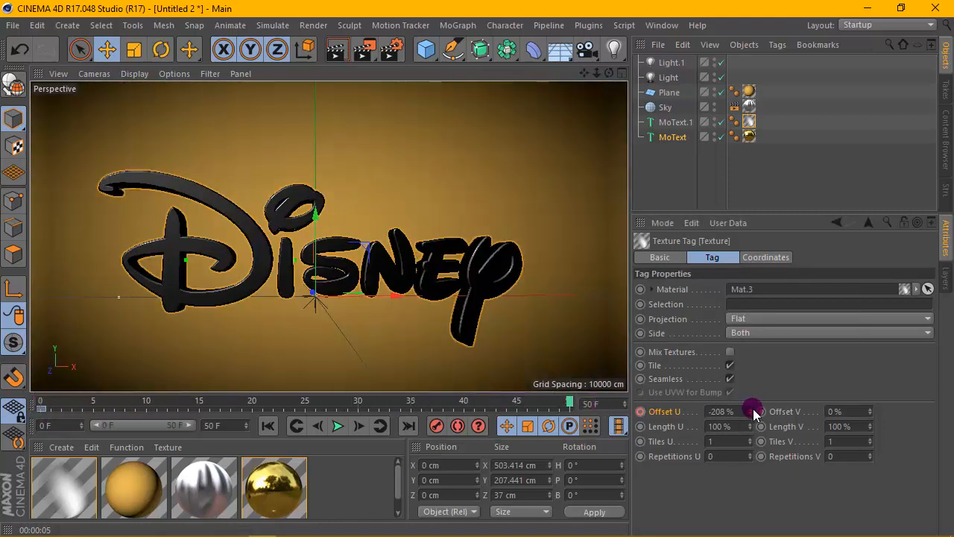
{"action": "left_click_drag", "start_coordinate": [751, 409], "coordinate": [751, 145]}
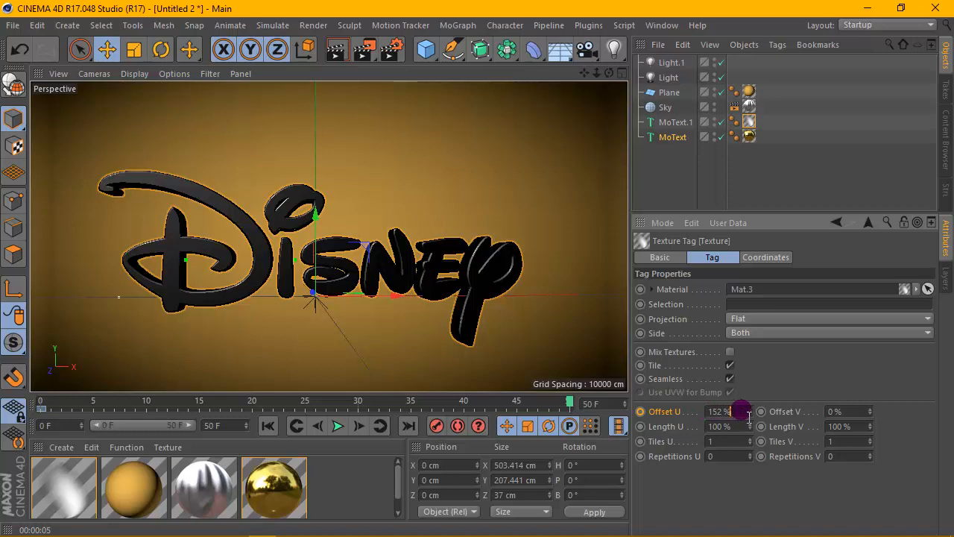
{"action": "left_click", "coordinate": [640, 412]}
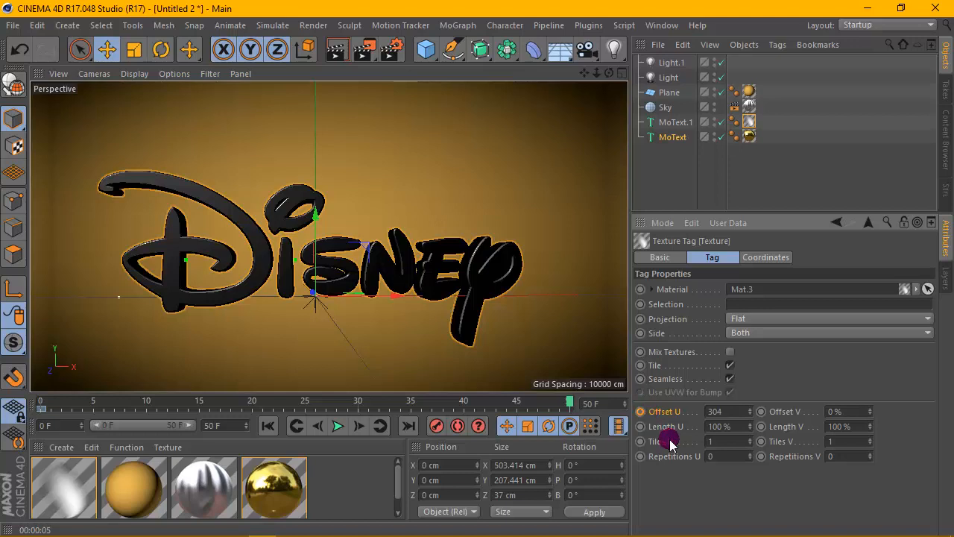
{"action": "right_click", "coordinate": [640, 411]}
{"action": "mouse_move", "coordinate": [708, 273]}
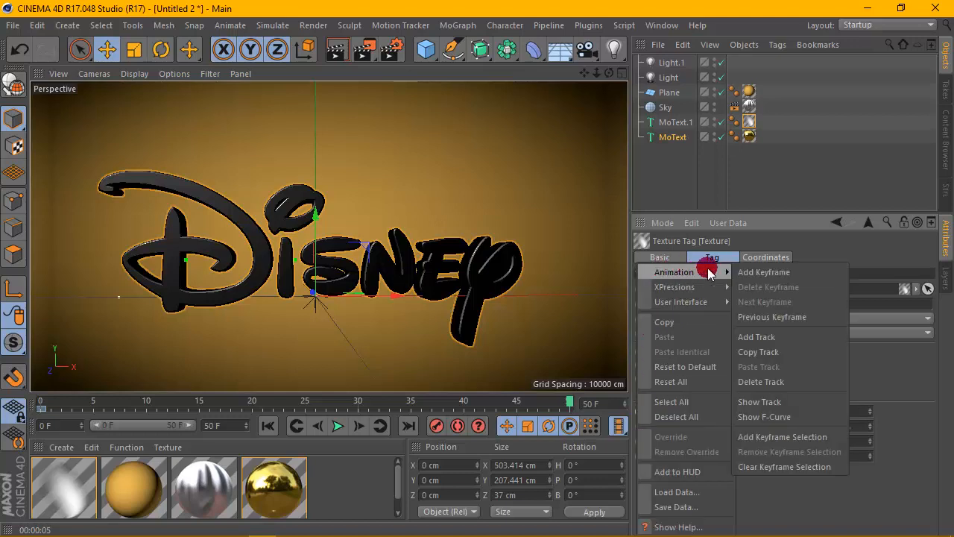
{"action": "left_click", "coordinate": [750, 271]}
Play the shine animation, stop it at frame 22, and render the perspective view
{"action": "left_click", "coordinate": [336, 426]}
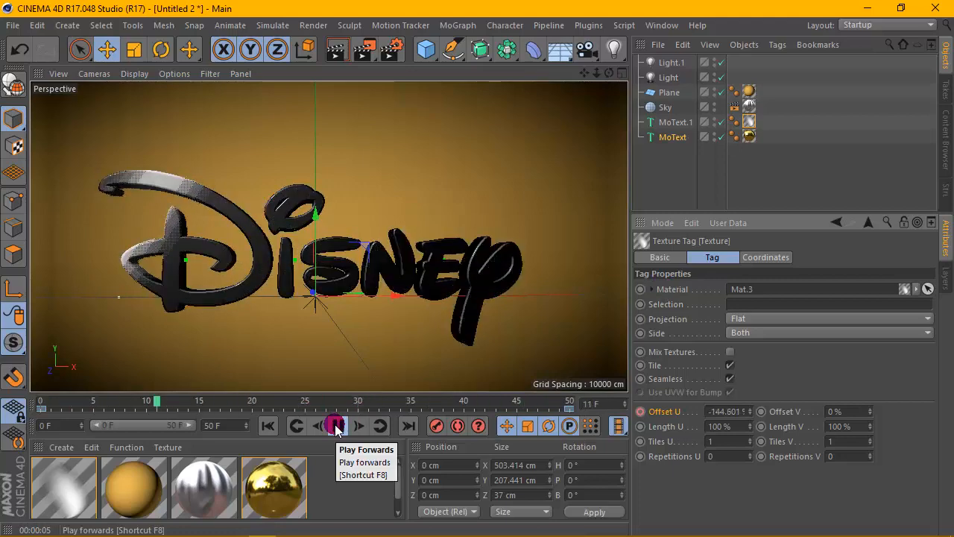
{"action": "left_click", "coordinate": [336, 425]}
{"action": "left_click", "coordinate": [337, 49]}
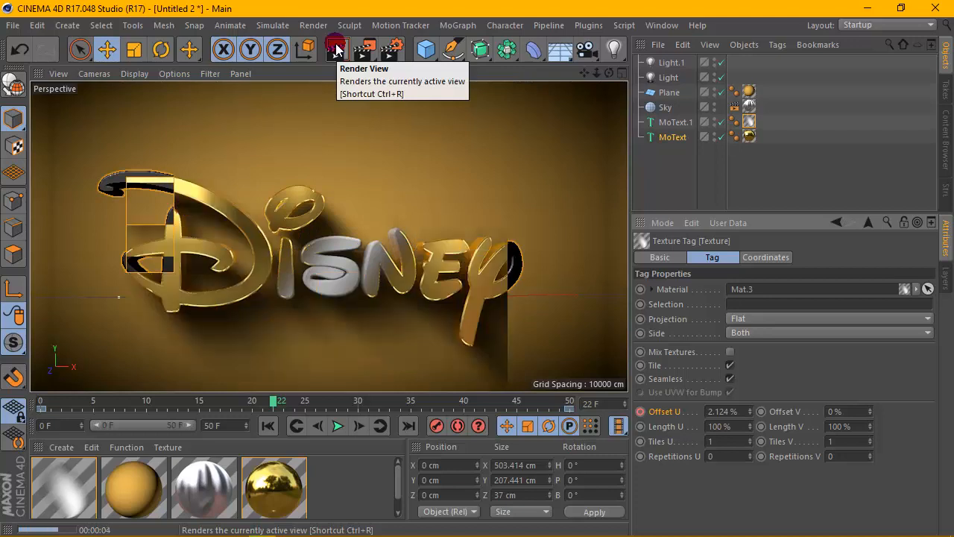
{"action": "left_click", "coordinate": [389, 198]}
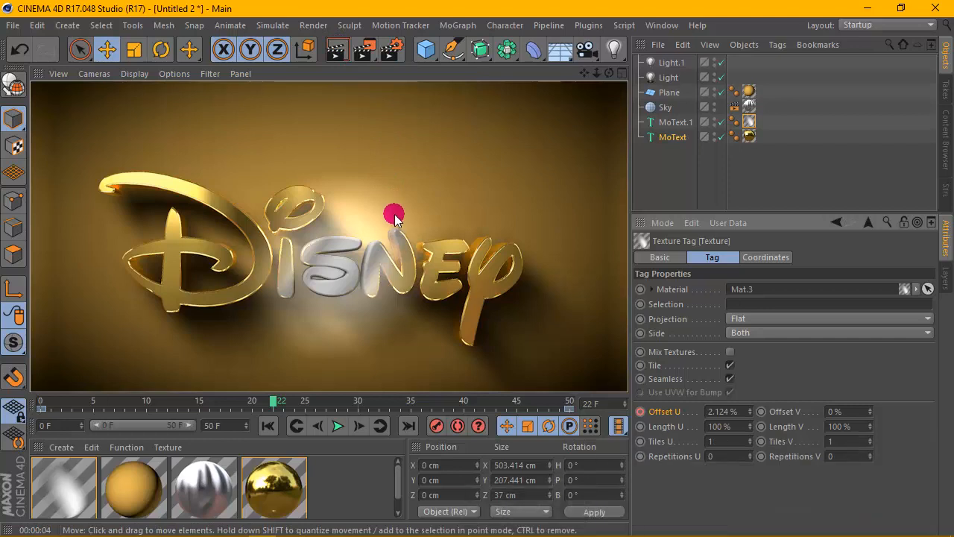
Add a Null object and place both MoText and MoText.1 inside it
{"action": "left_click", "coordinate": [597, 76]}
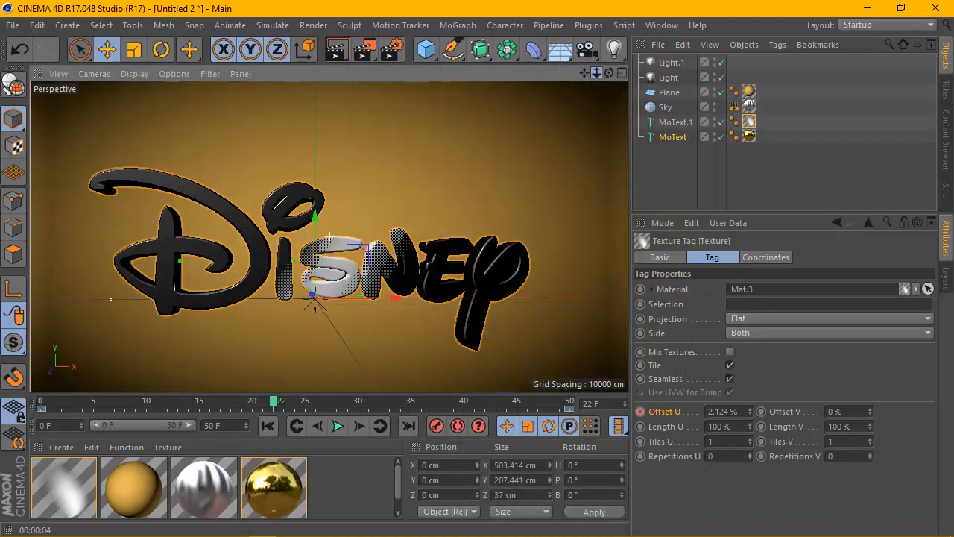
{"action": "left_click_drag", "start_coordinate": [587, 80], "coordinate": [585, 67]}
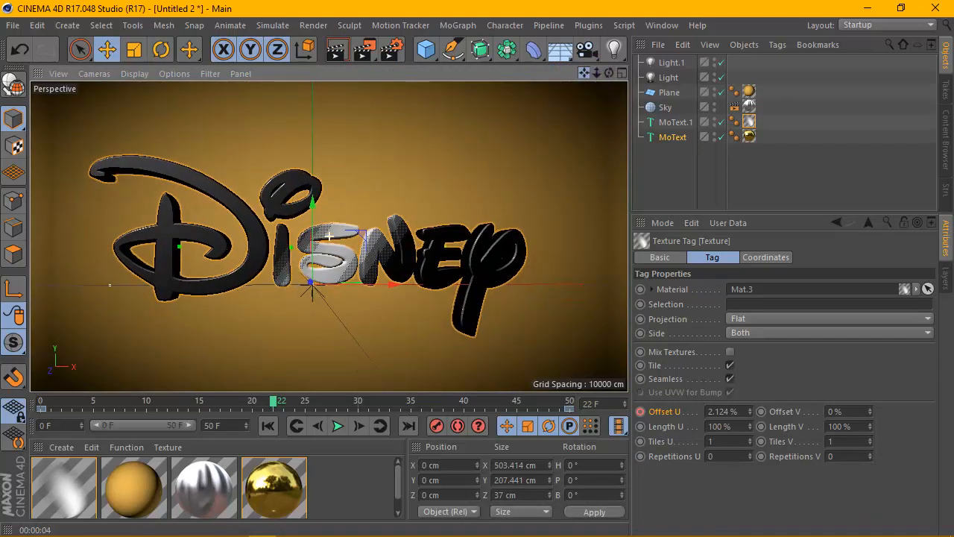
{"action": "left_click", "coordinate": [669, 124], "text": "shift"}
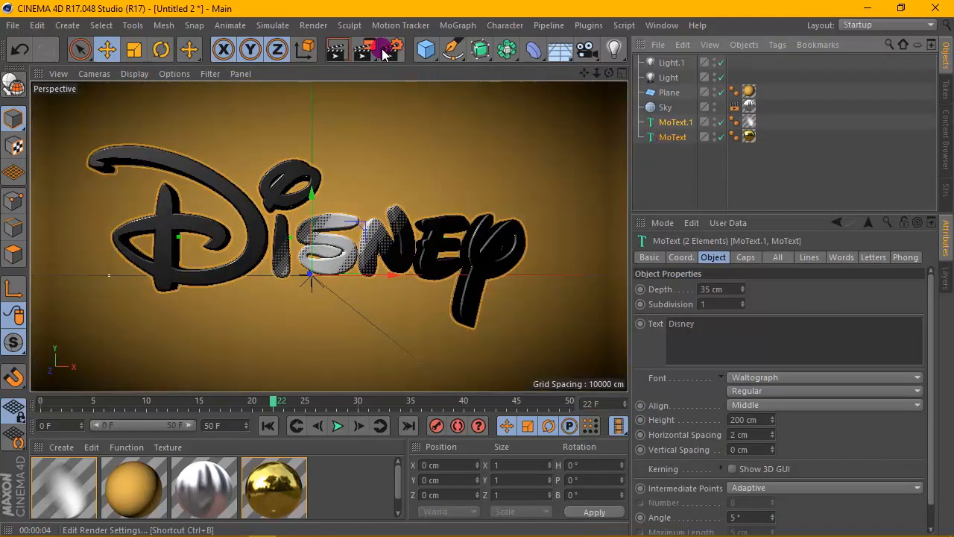
{"action": "left_click", "coordinate": [432, 58]}
{"action": "left_click_drag", "start_coordinate": [432, 58], "coordinate": [481, 167]}
{"action": "left_click", "coordinate": [479, 73]}
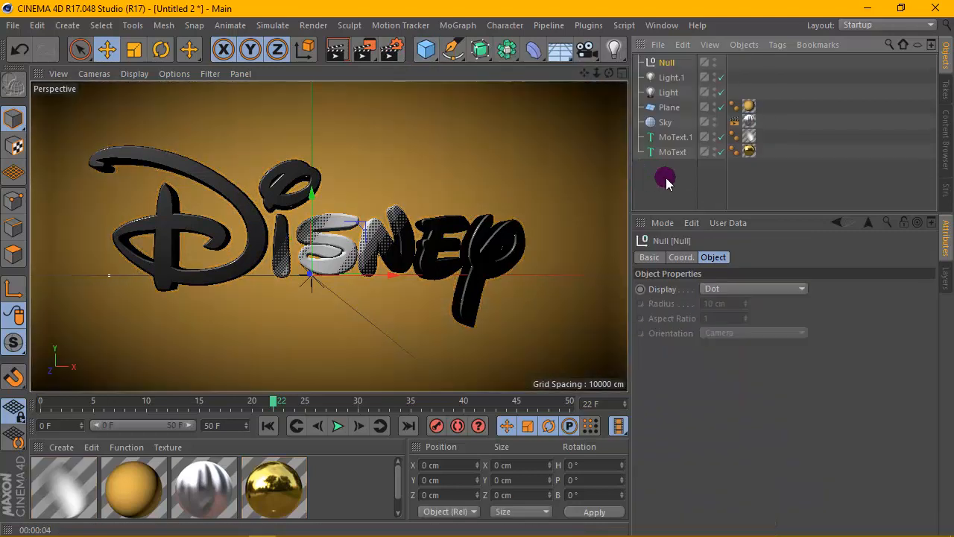
{"action": "left_click_drag", "start_coordinate": [667, 183], "coordinate": [662, 135]}
{"action": "left_click_drag", "start_coordinate": [669, 138], "coordinate": [659, 64]}
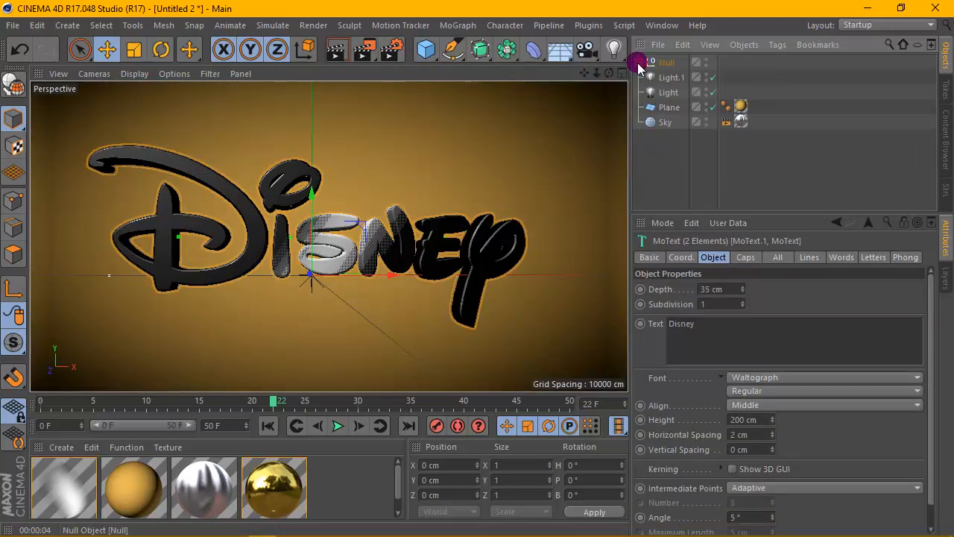
Rename the Null containing the text layers as "text logo"
{"action": "left_click", "coordinate": [659, 65]}
{"action": "double_click", "coordinate": [667, 62]}
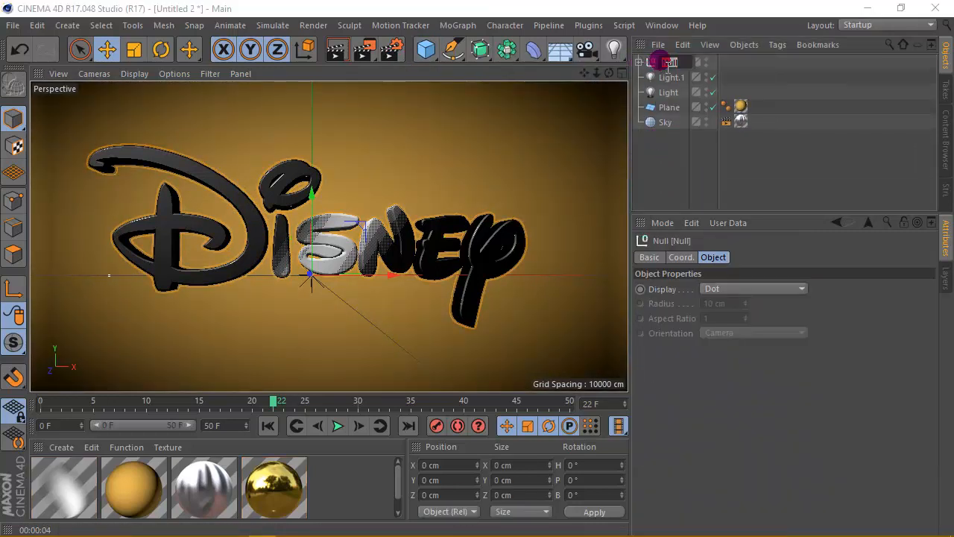
{"action": "type", "text": "text"}
{"action": "key", "text": "Return"}
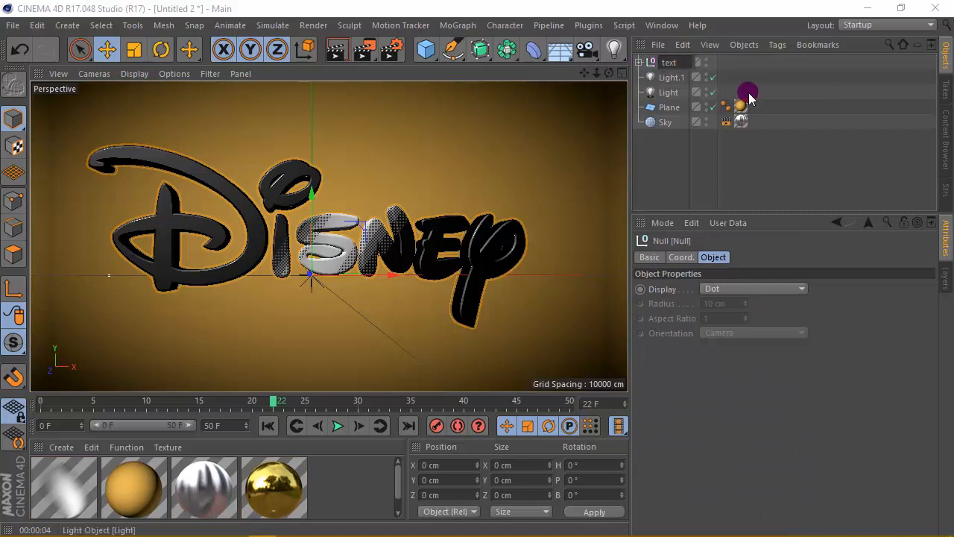
{"action": "type", "text": "logo"}
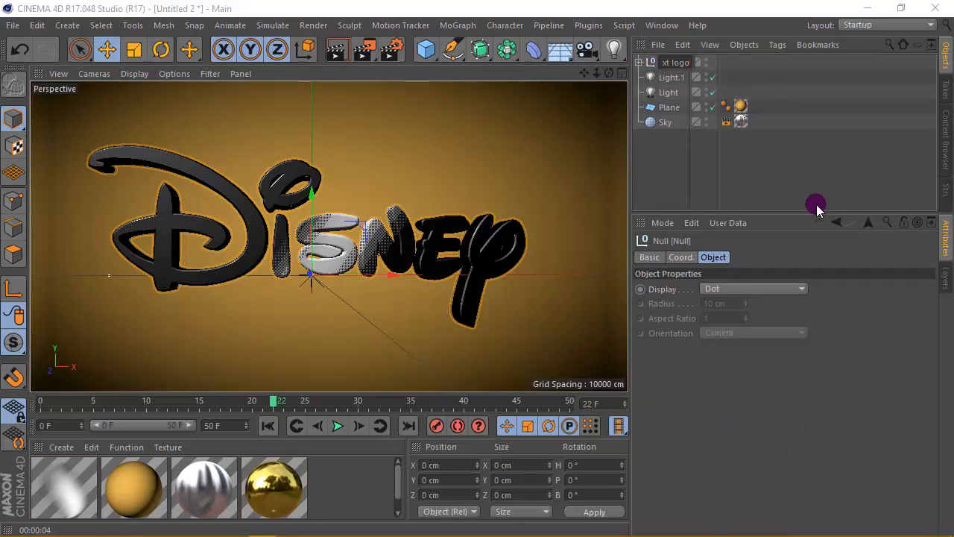
{"action": "key", "text": "Return"}
Add a Compositing tag to the Plane and put the text logo null in its Exclusion list in Exclude mode
{"action": "left_click", "coordinate": [667, 108]}
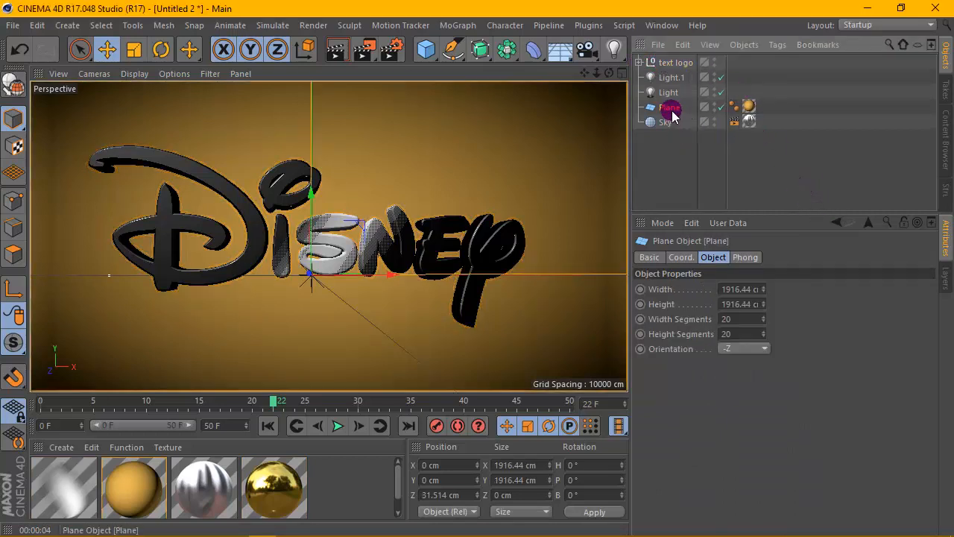
{"action": "right_click", "coordinate": [672, 109]}
{"action": "left_click", "coordinate": [720, 20]}
{"action": "left_click", "coordinate": [593, 124]}
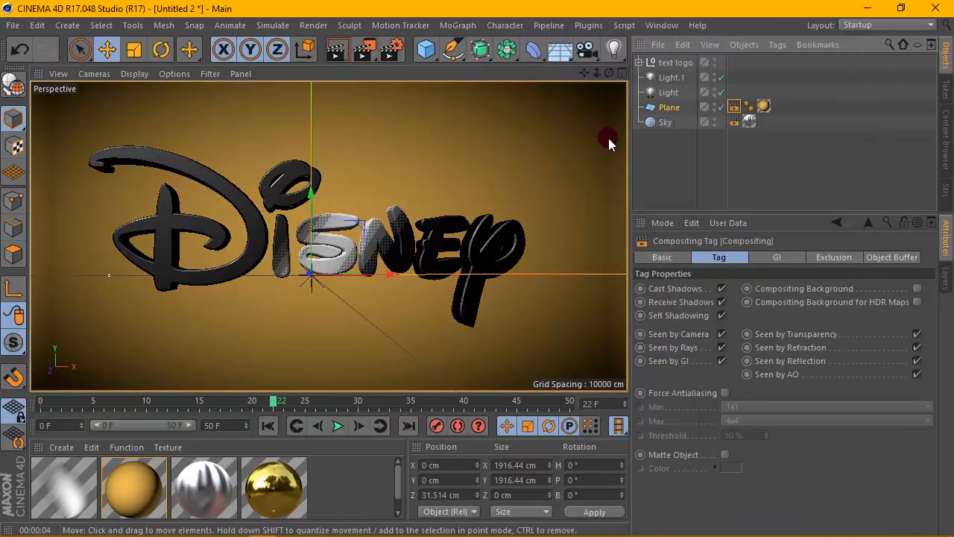
{"action": "left_click", "coordinate": [846, 257]}
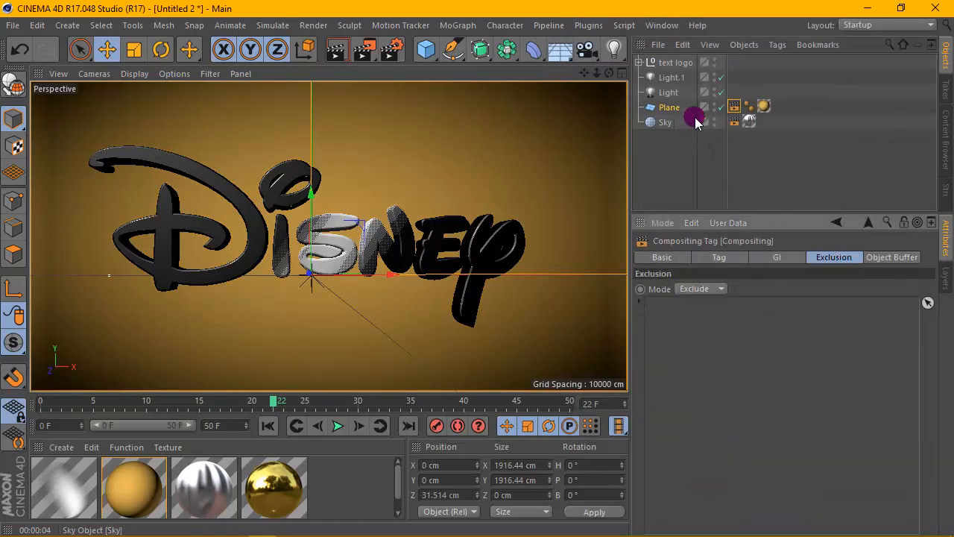
{"action": "left_click_drag", "start_coordinate": [675, 62], "coordinate": [757, 371]}
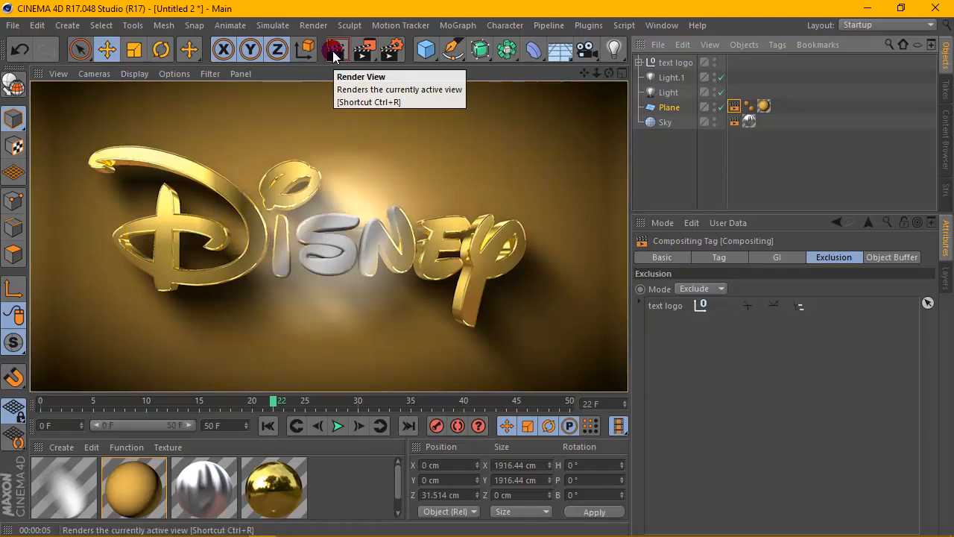
Recolour the dark end of Mat.2's circular colour gradient to brown (H 35°, S 98.985%, V 28.934%) and render the view
{"action": "left_click", "coordinate": [414, 223]}
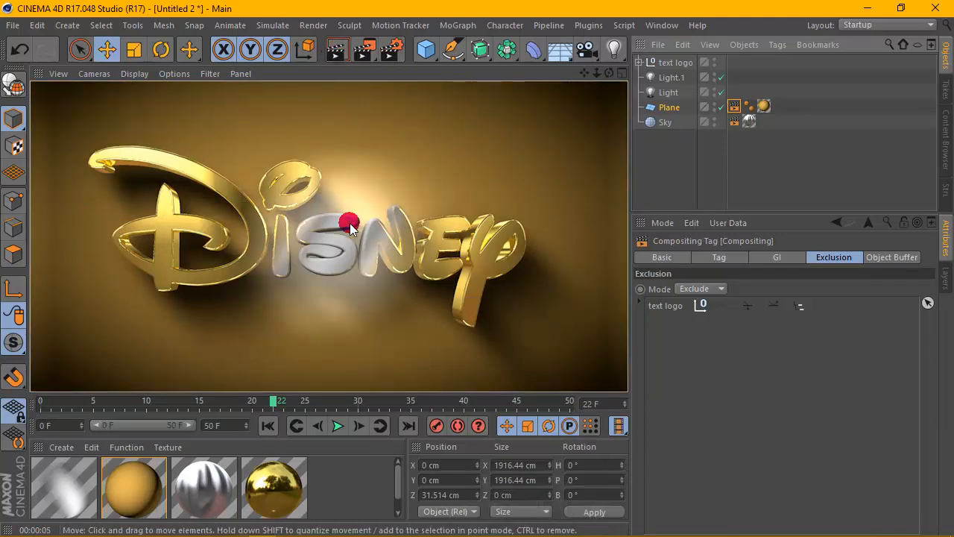
{"action": "double_click", "coordinate": [139, 482]}
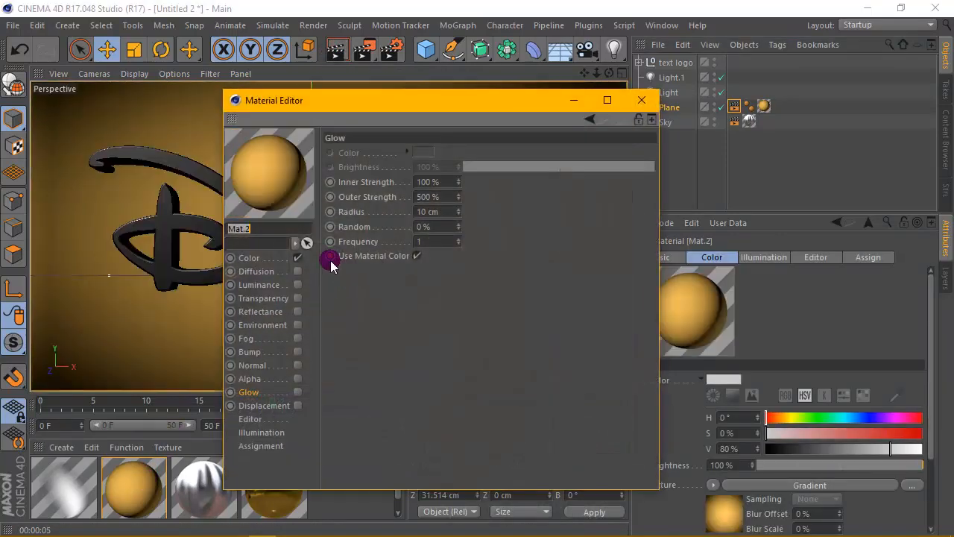
{"action": "left_click", "coordinate": [253, 258]}
{"action": "left_click", "coordinate": [411, 280]}
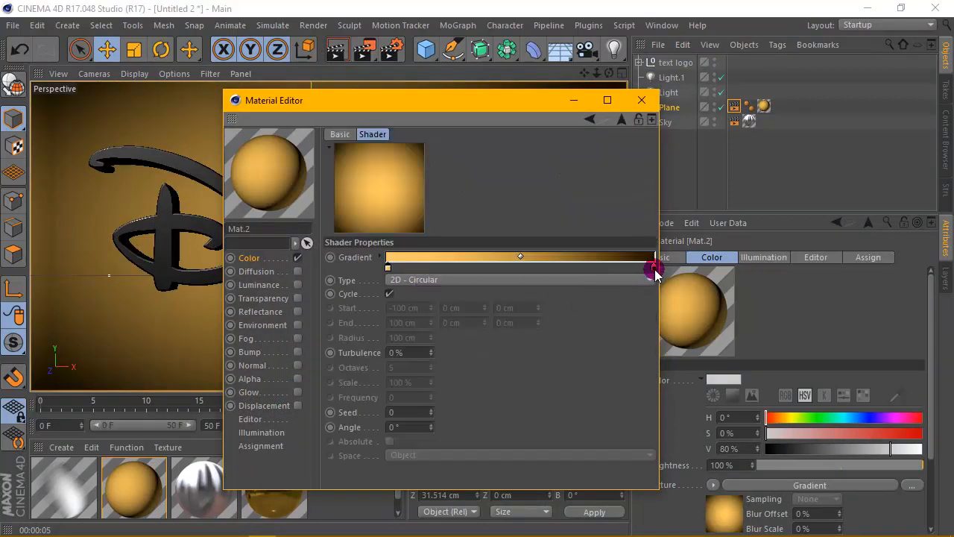
{"action": "double_click", "coordinate": [654, 269]}
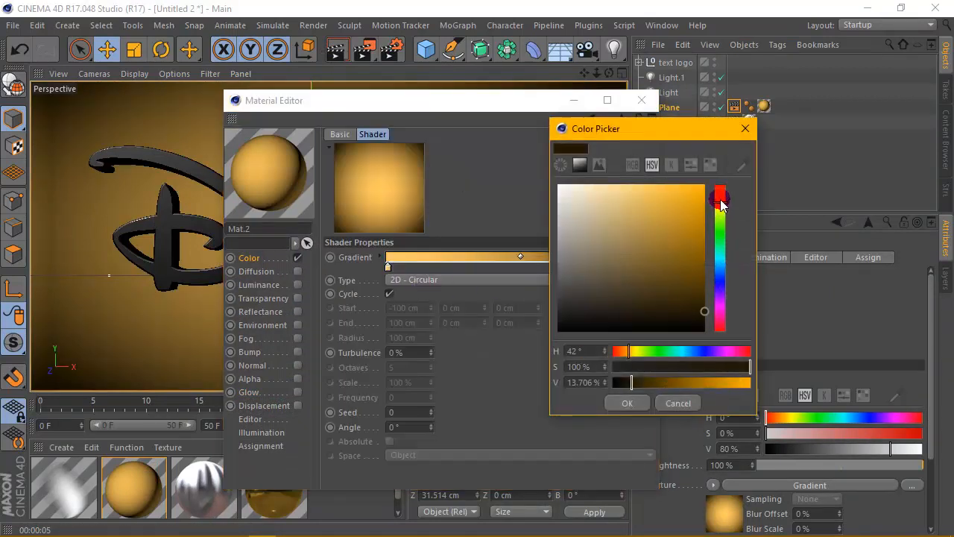
{"action": "left_click", "coordinate": [720, 199]}
{"action": "left_click", "coordinate": [704, 299]}
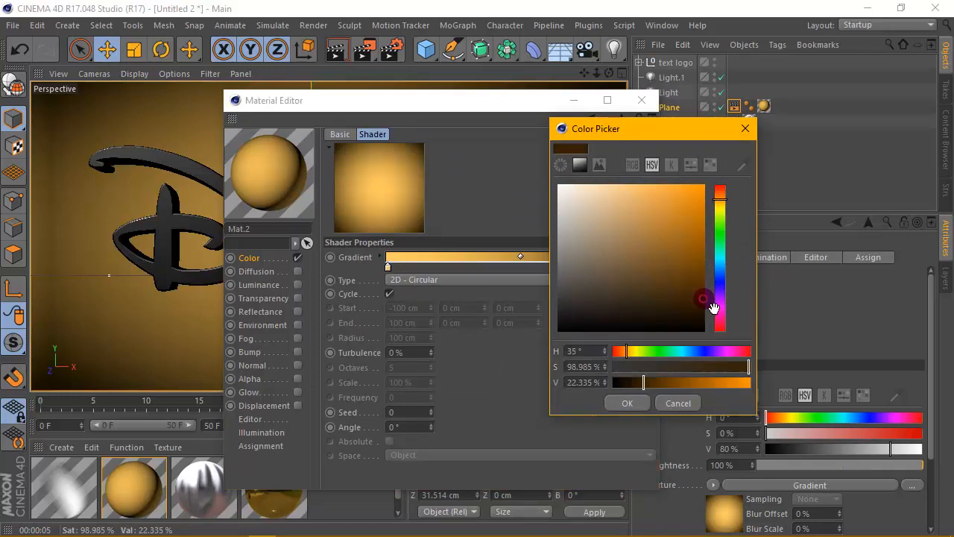
{"action": "left_click", "coordinate": [703, 289]}
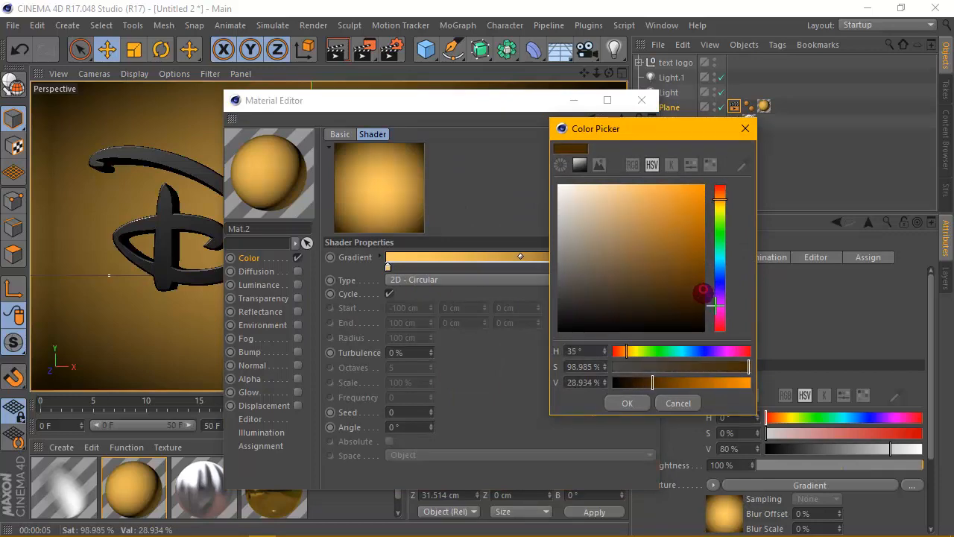
{"action": "left_click", "coordinate": [633, 403]}
{"action": "left_click", "coordinate": [641, 99]}
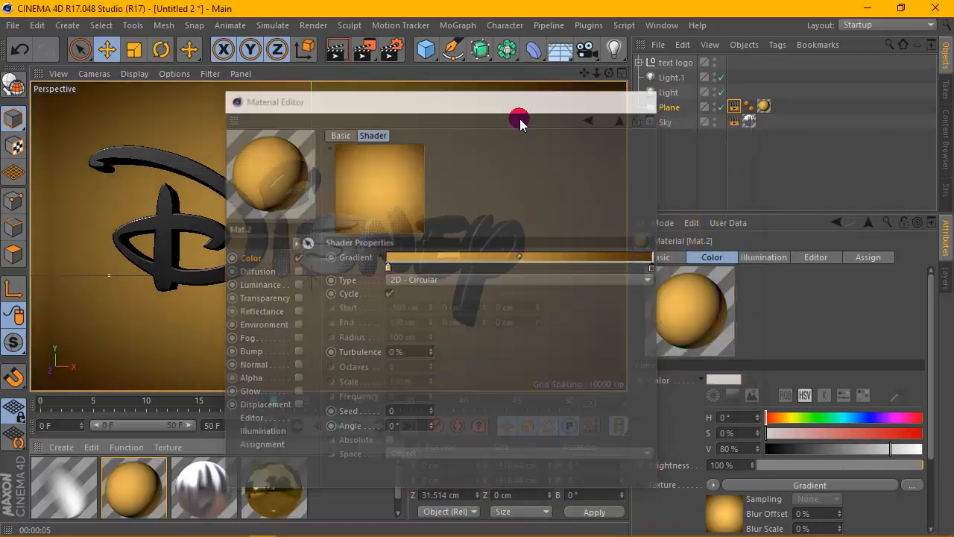
{"action": "left_click", "coordinate": [336, 51]}
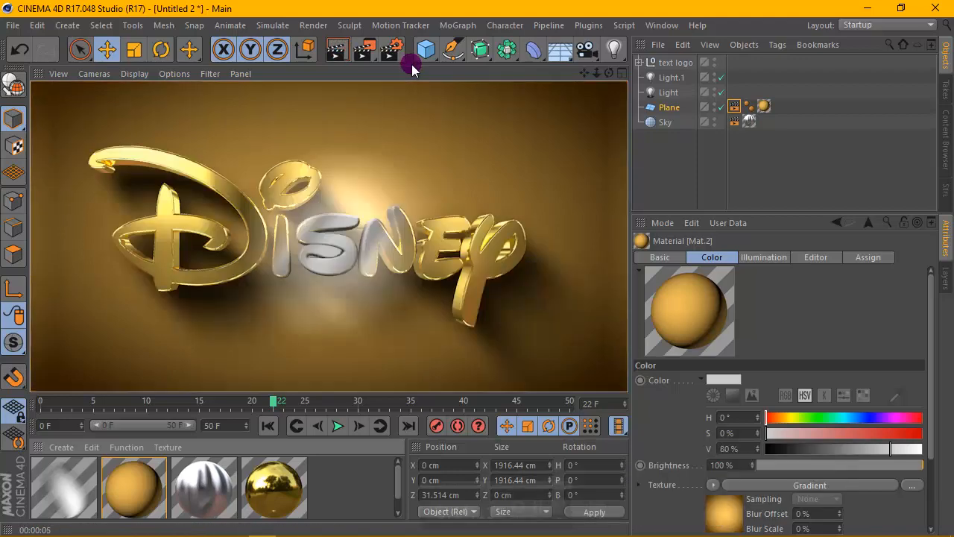
Set Mat.3's glow to 100% outer strength and 10 cm radius, and render the perspective view
{"action": "double_click", "coordinate": [63, 488]}
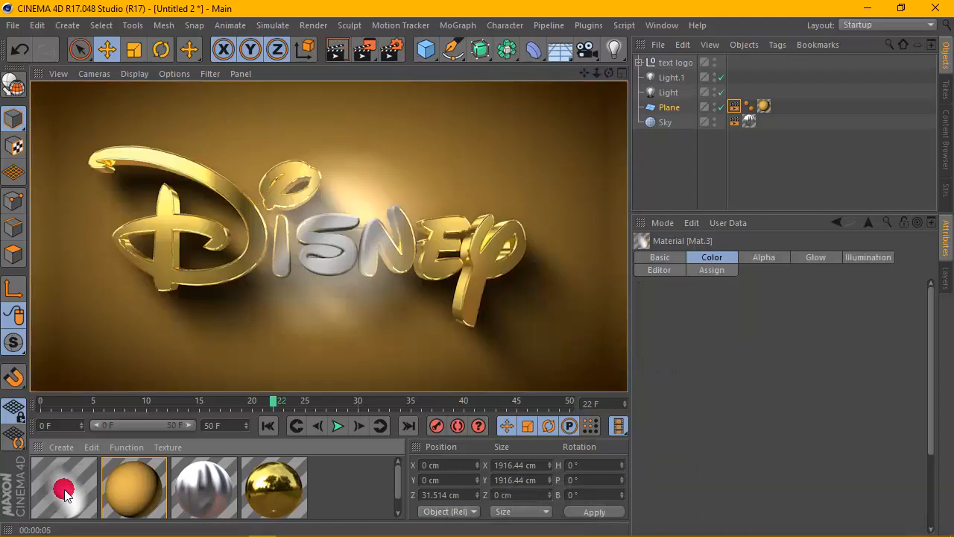
{"action": "left_click", "coordinate": [259, 393]}
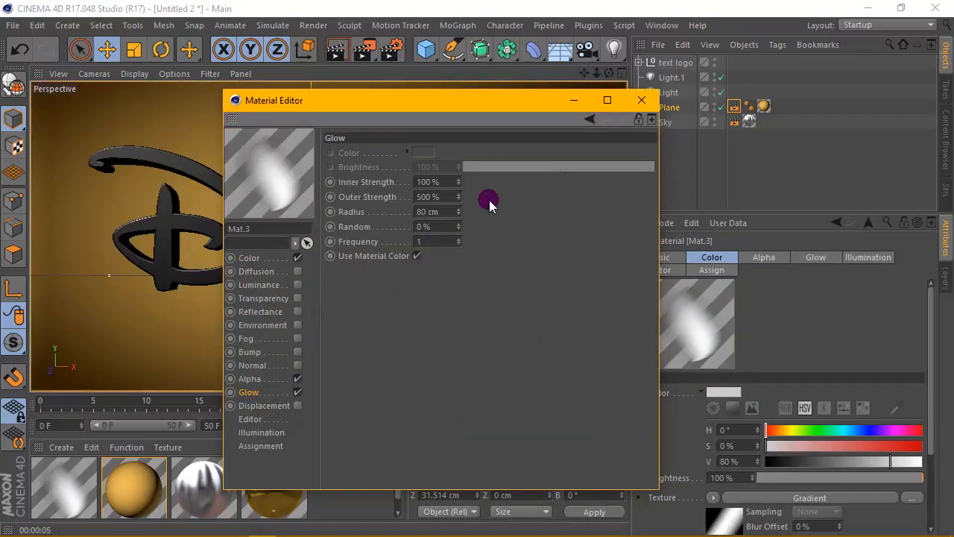
{"action": "left_click", "coordinate": [447, 197]}
{"action": "type", "text": "100"}
{"action": "key", "text": "Tab"}
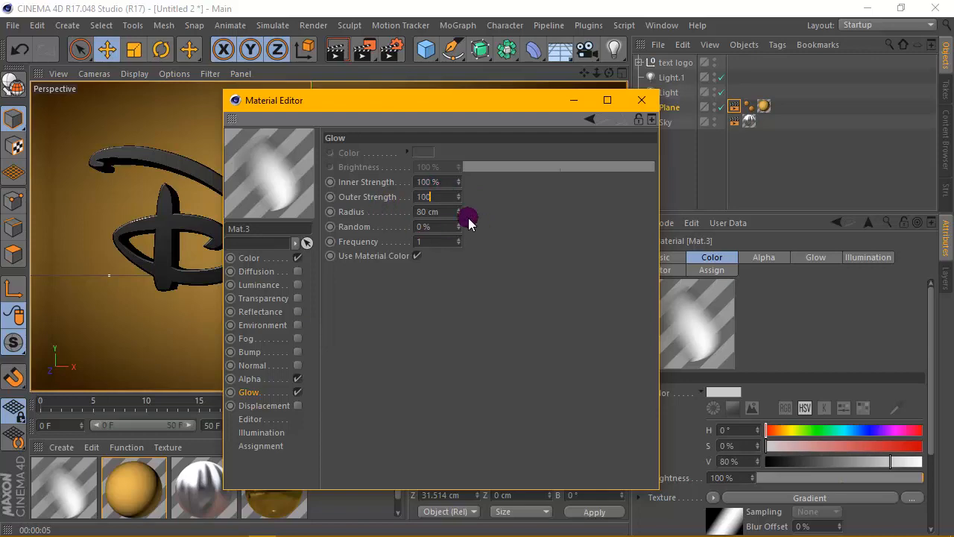
{"action": "type", "text": "10"}
{"action": "key", "text": "Return"}
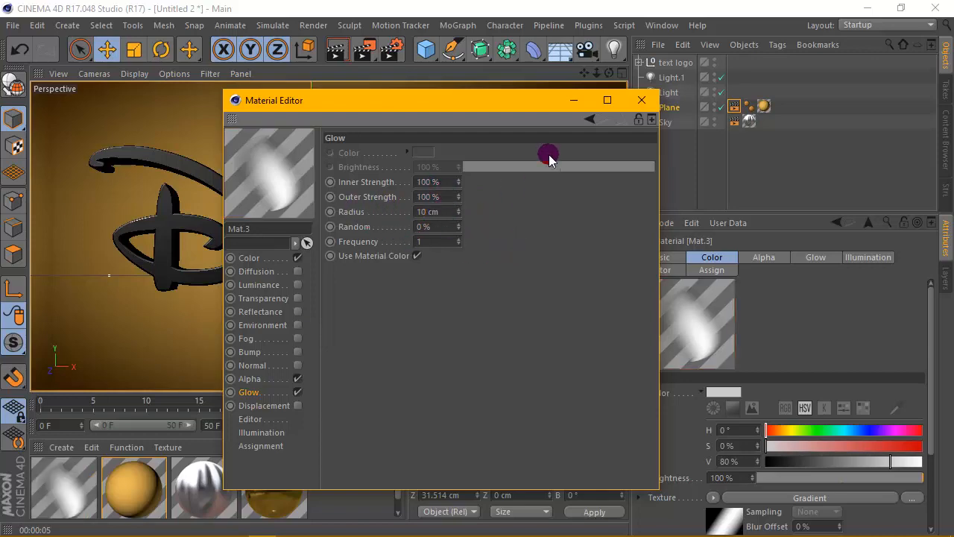
{"action": "left_click", "coordinate": [641, 100]}
{"action": "left_click", "coordinate": [335, 52]}
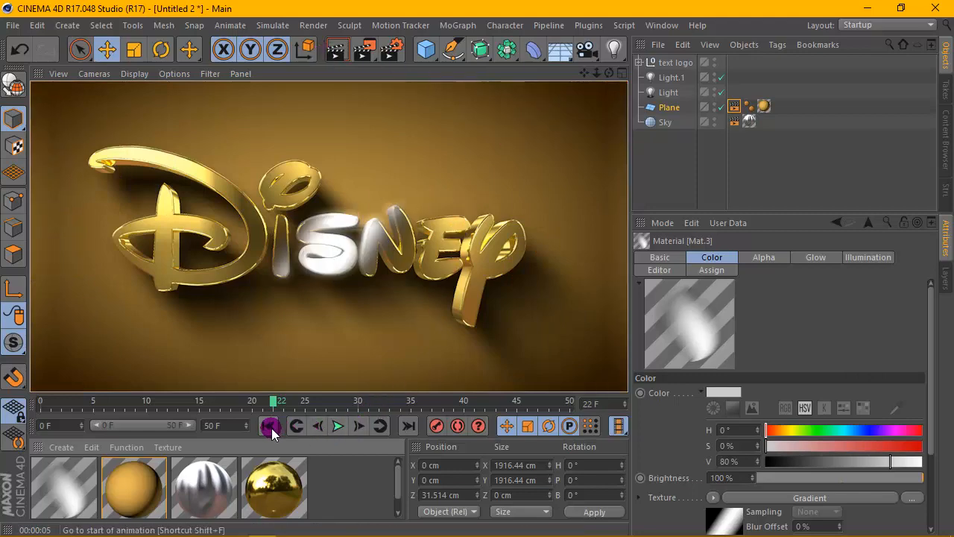
Play the shine animation, stop it at frame 20, and render the perspective view
{"action": "double_click", "coordinate": [56, 483]}
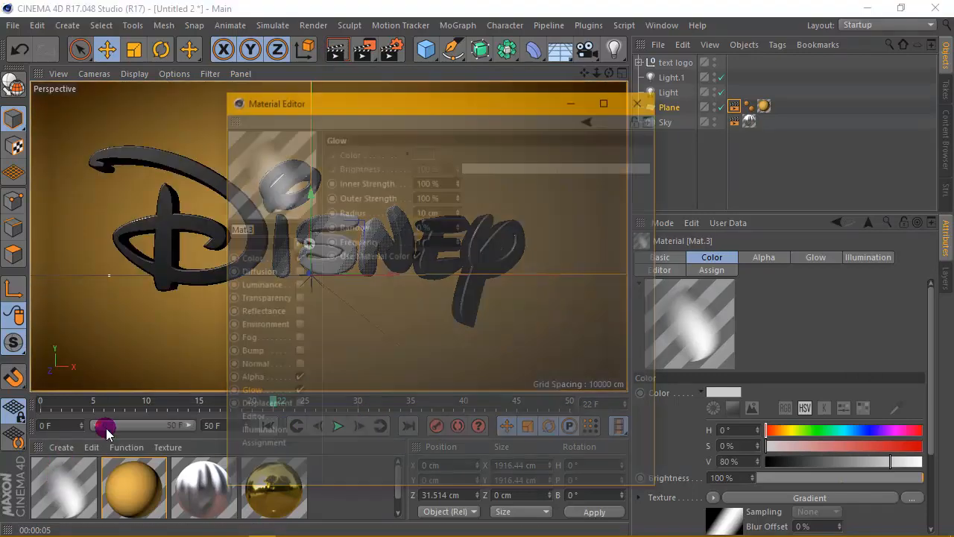
{"action": "left_click", "coordinate": [641, 99]}
{"action": "left_click", "coordinate": [338, 424]}
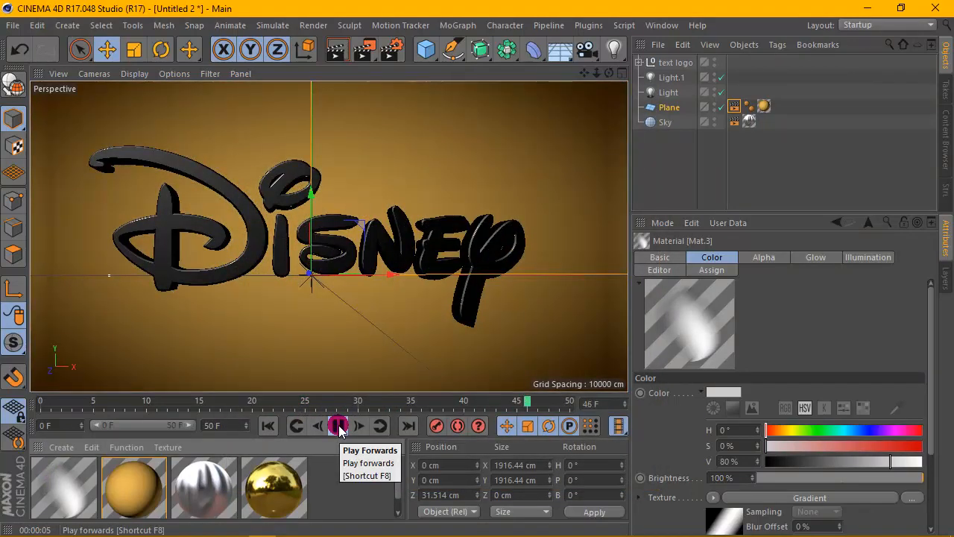
{"action": "left_click", "coordinate": [335, 49]}
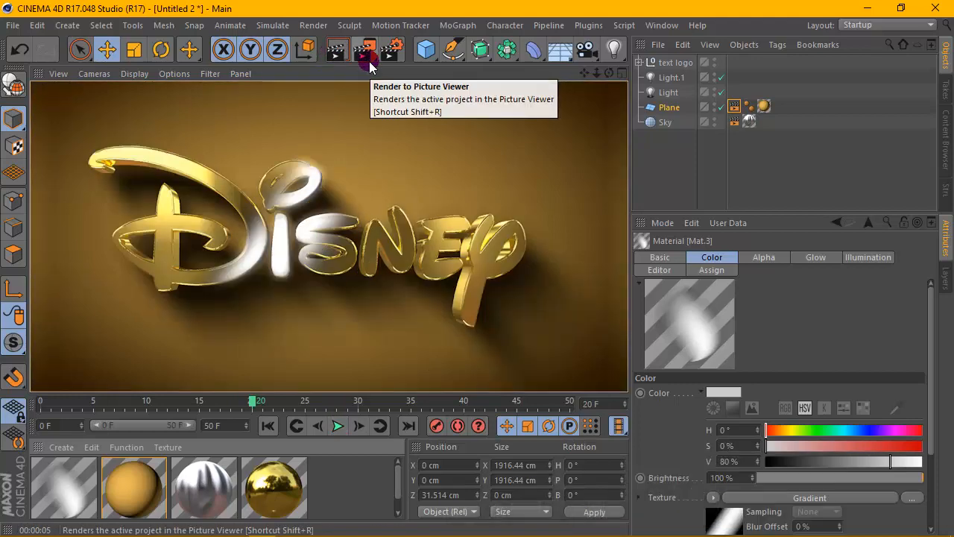
Add the Glow effect with its default values to the render settings and render the perspective view
{"action": "left_click", "coordinate": [391, 49]}
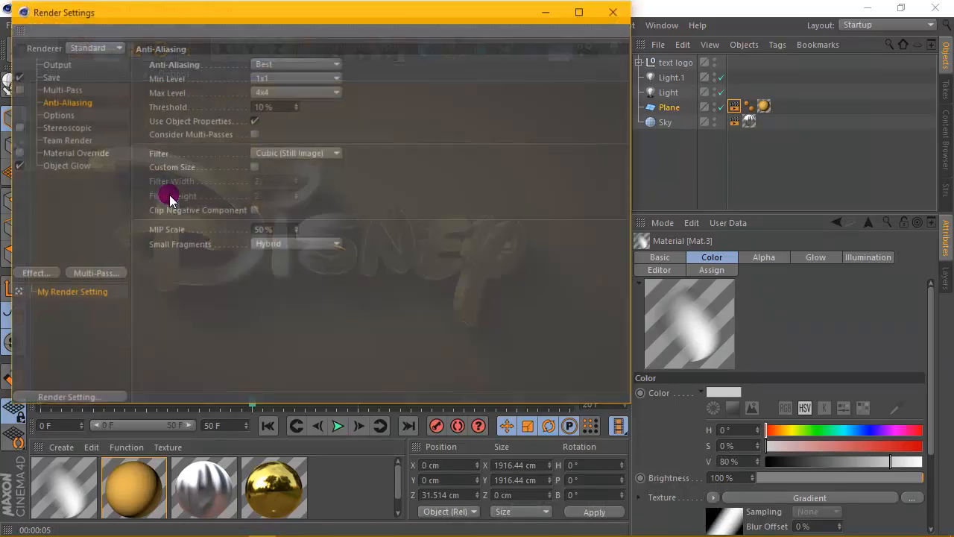
{"action": "left_click", "coordinate": [28, 275]}
{"action": "left_click", "coordinate": [78, 310]}
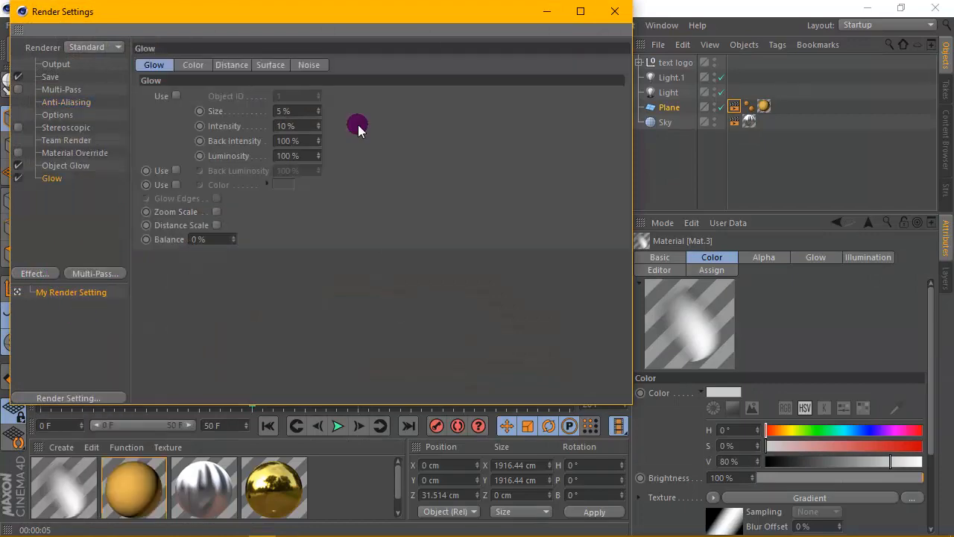
{"action": "left_click", "coordinate": [621, 12]}
{"action": "left_click", "coordinate": [387, 123]}
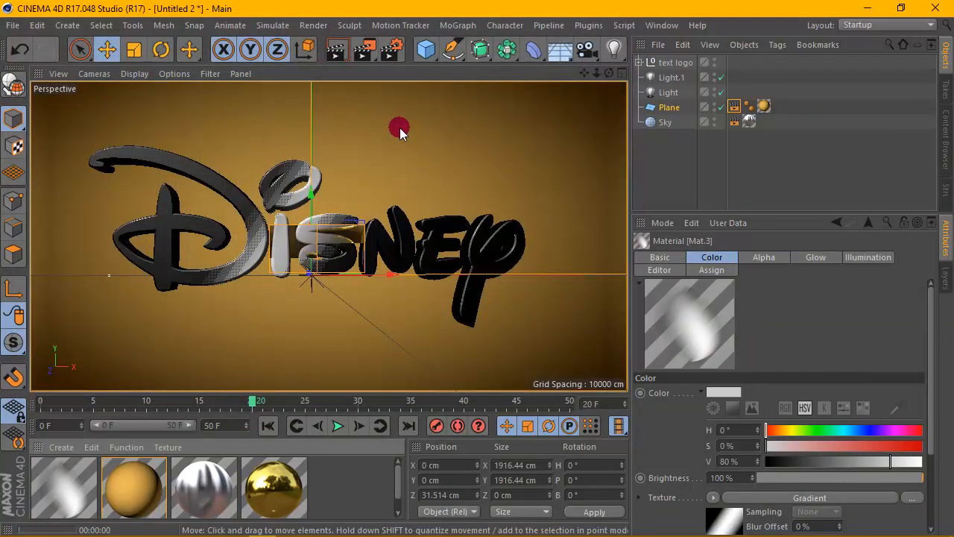
{"action": "left_click", "coordinate": [501, 171]}
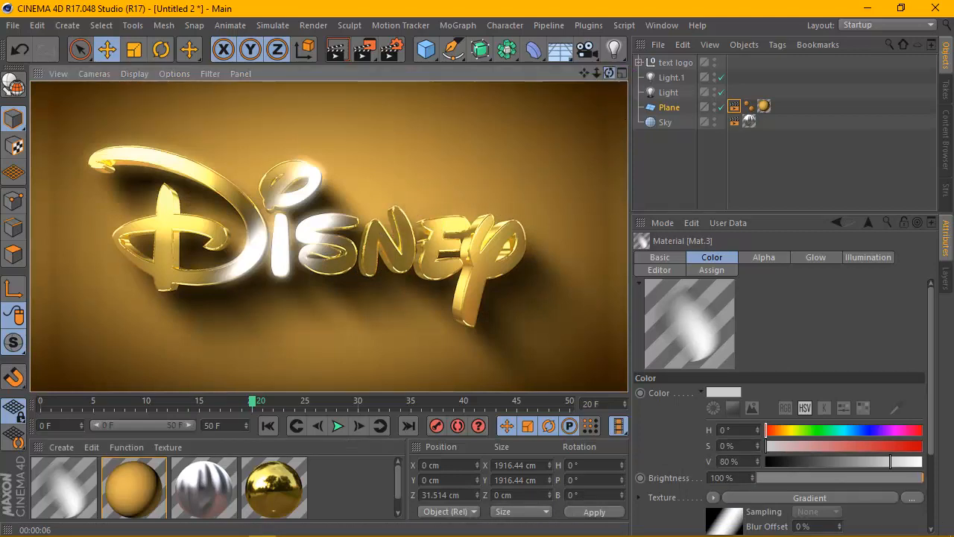
Widen the object and attribute area, orbit the perspective view around the logo, and render it from the new angles
{"action": "left_click", "coordinate": [615, 104]}
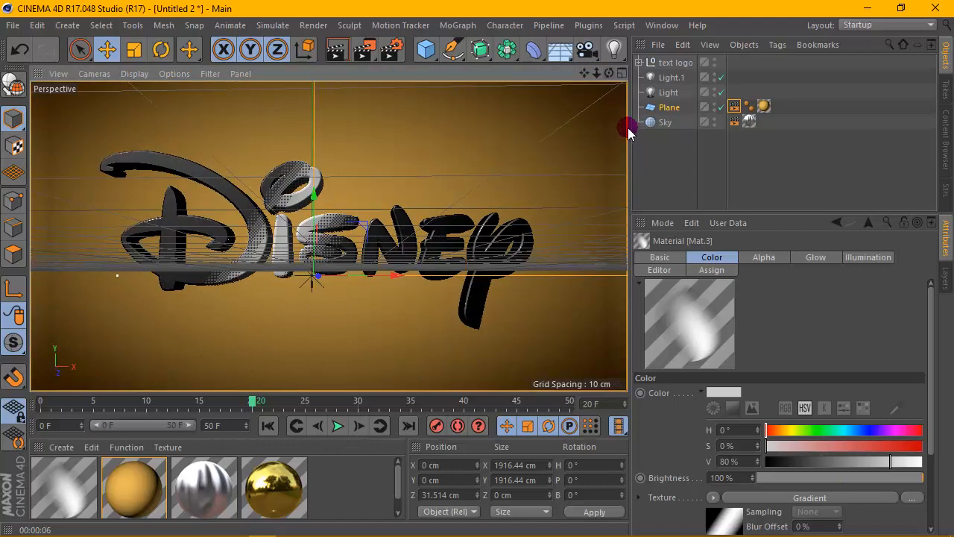
{"action": "left_click_drag", "start_coordinate": [637, 127], "coordinate": [574, 147]}
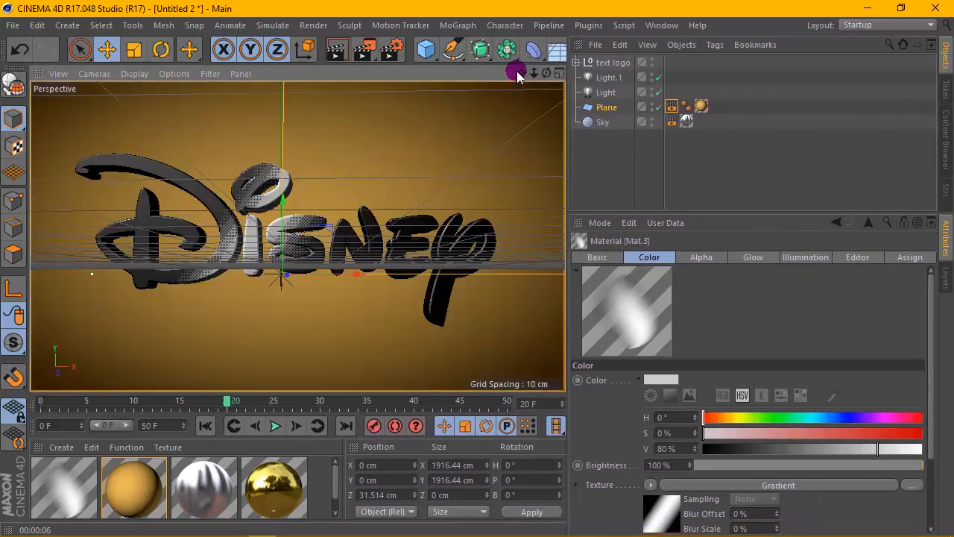
{"action": "left_click_drag", "start_coordinate": [545, 78], "coordinate": [545, 97]}
{"action": "left_click", "coordinate": [336, 49]}
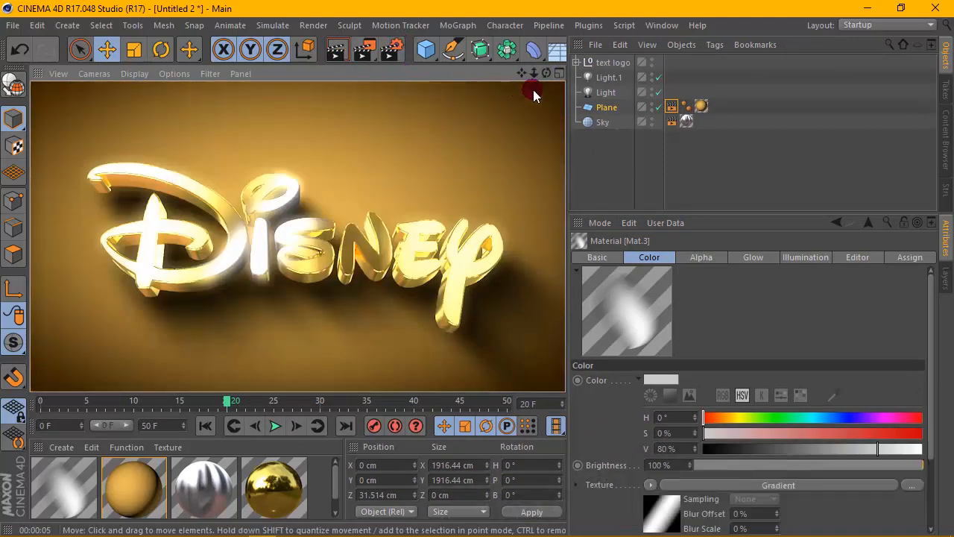
{"action": "mouse_move", "coordinate": [546, 73]}
{"action": "left_mouse_down"}
{"action": "mouse_move", "coordinate": [546, 82]}
{"action": "mouse_move", "coordinate": [526, 71]}
{"action": "left_mouse_up"}
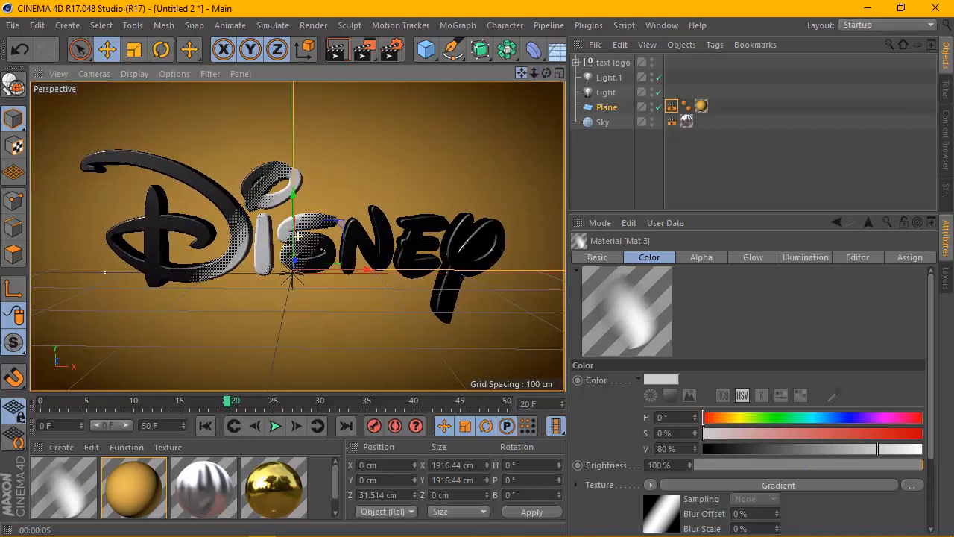
{"action": "left_click", "coordinate": [337, 50]}
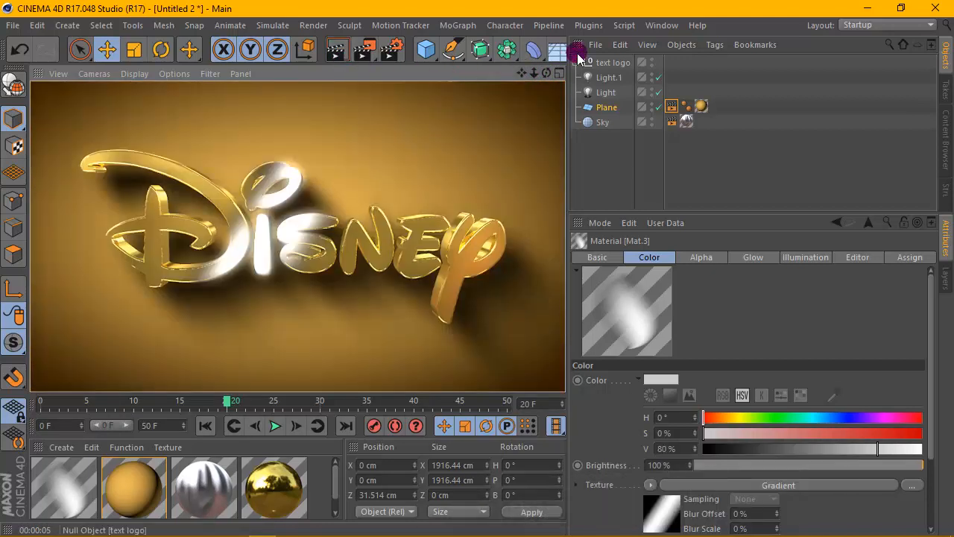
Set the shadow colour of Light to dark brown (H 18°, S 99.492%, V 16.244%) and render the perspective view
{"action": "left_click", "coordinate": [609, 93]}
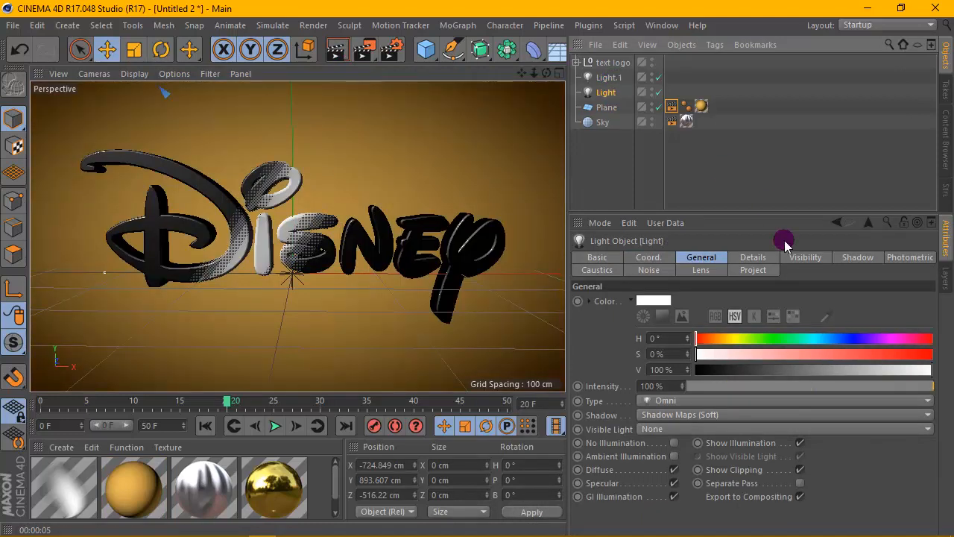
{"action": "left_click", "coordinate": [789, 257]}
{"action": "left_click", "coordinate": [846, 258]}
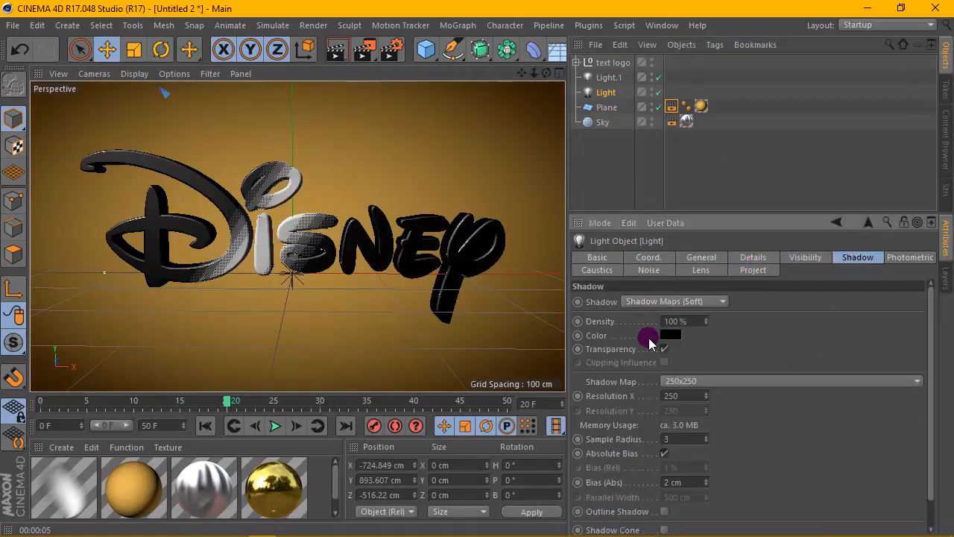
{"action": "left_click", "coordinate": [670, 335]}
{"action": "left_click", "coordinate": [628, 313]}
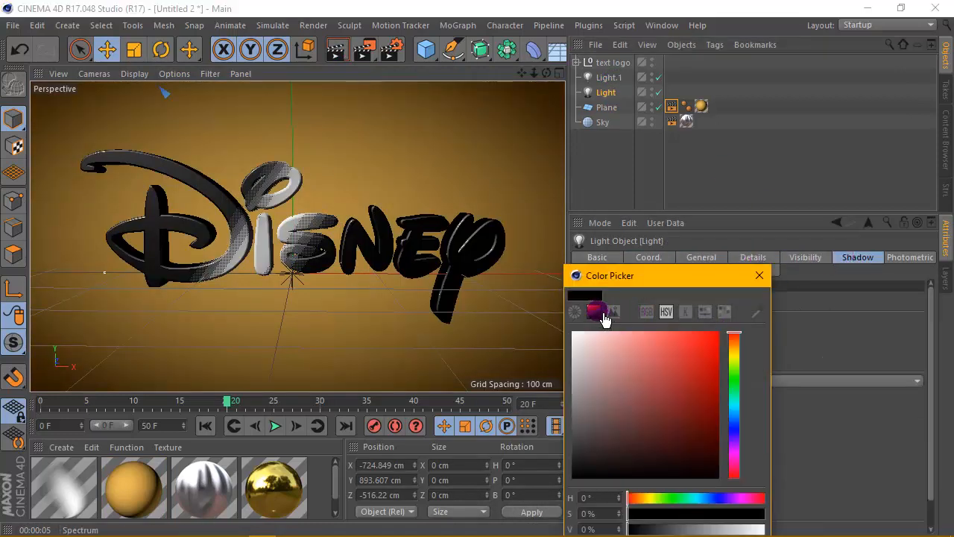
{"action": "left_click", "coordinate": [734, 349]}
{"action": "left_click", "coordinate": [734, 338]}
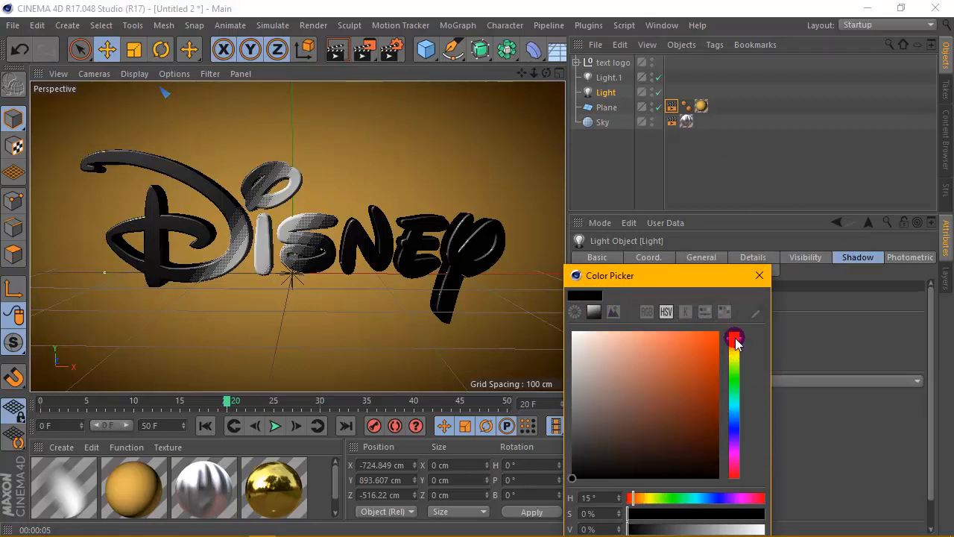
{"action": "left_click_drag", "start_coordinate": [712, 395], "coordinate": [727, 451]}
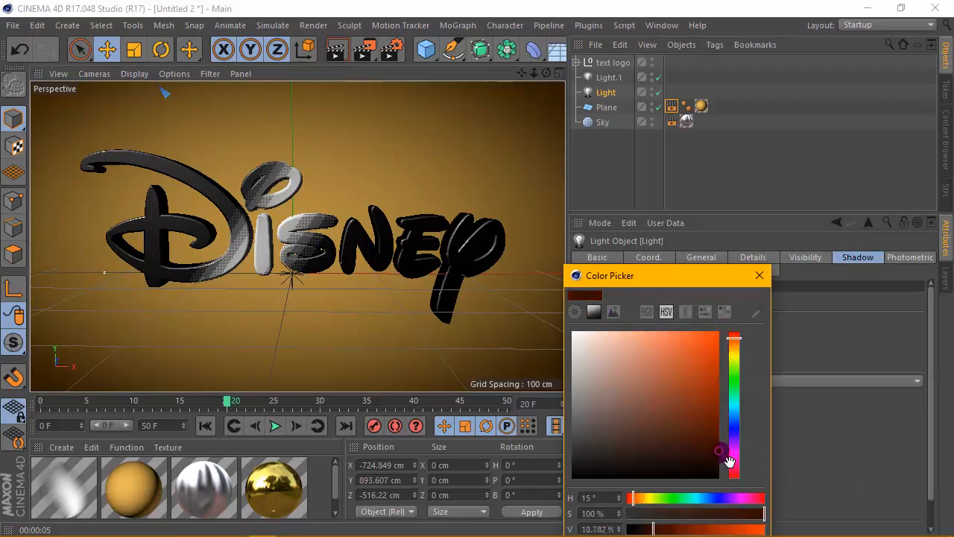
{"action": "left_click_drag", "start_coordinate": [713, 277], "coordinate": [740, 197]}
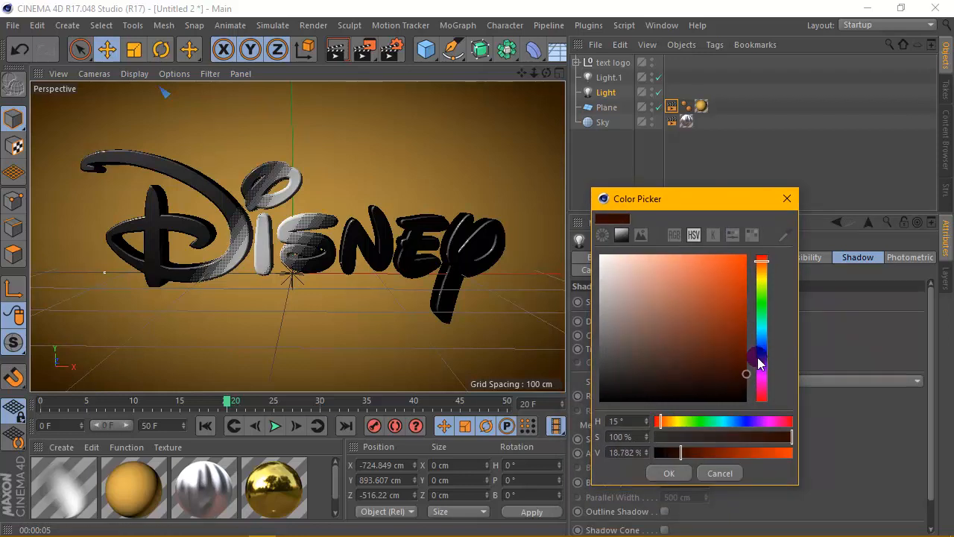
{"action": "left_click_drag", "start_coordinate": [746, 374], "coordinate": [745, 378]}
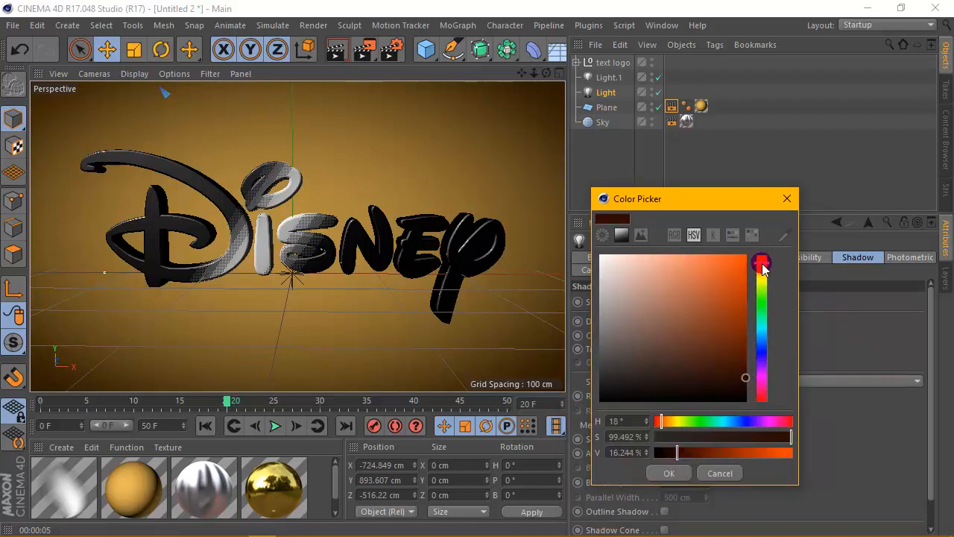
{"action": "left_click", "coordinate": [669, 472]}
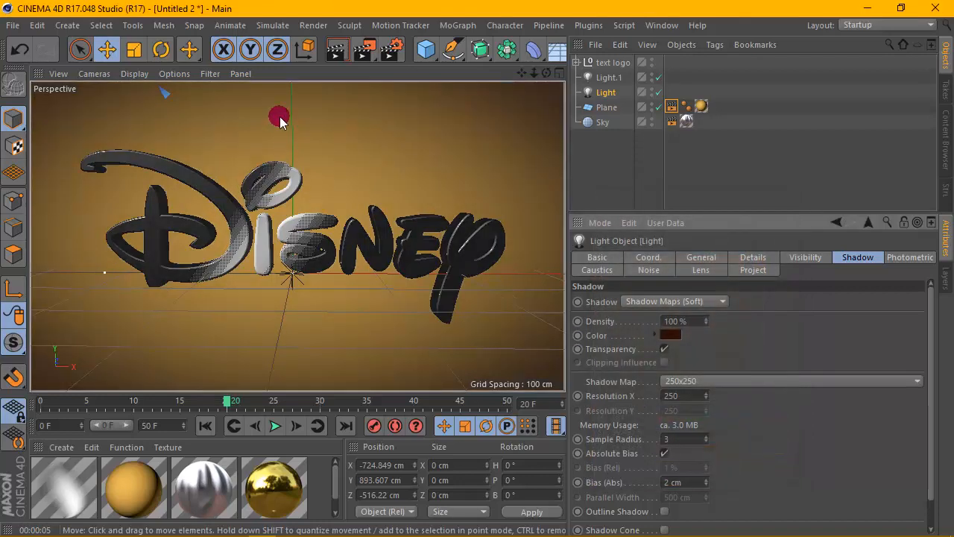
{"action": "left_click", "coordinate": [336, 50]}
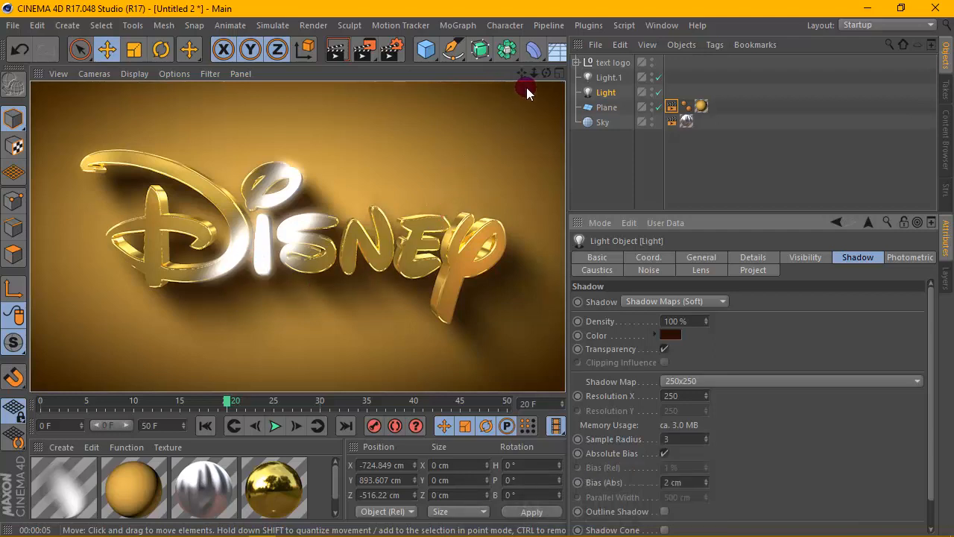
{"action": "left_click_drag", "start_coordinate": [522, 73], "coordinate": [523, 73]}
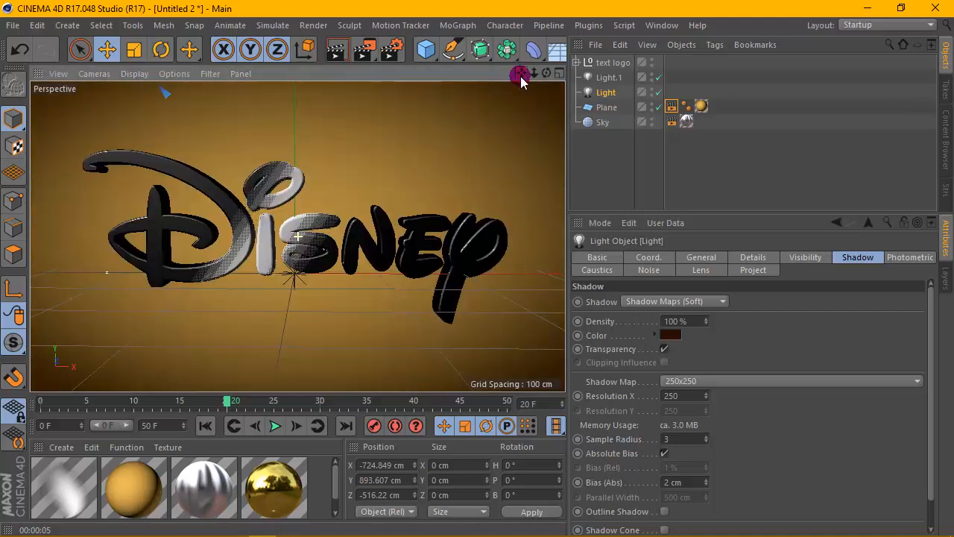
Review the anti-aliasing settings and set the render's save format to AVI Movie
{"action": "left_click", "coordinate": [395, 51]}
{"action": "left_click", "coordinate": [71, 102]}
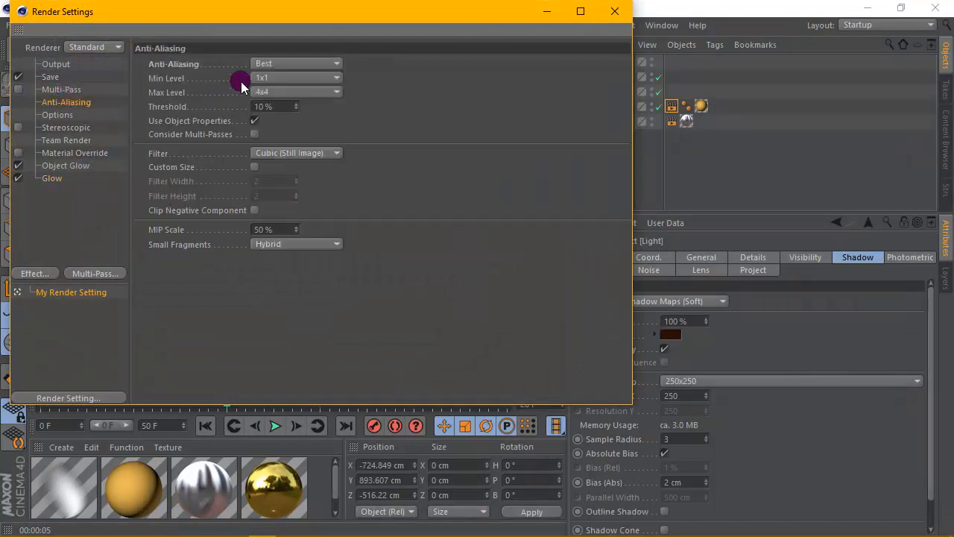
{"action": "left_click", "coordinate": [50, 79]}
{"action": "left_click", "coordinate": [246, 105]}
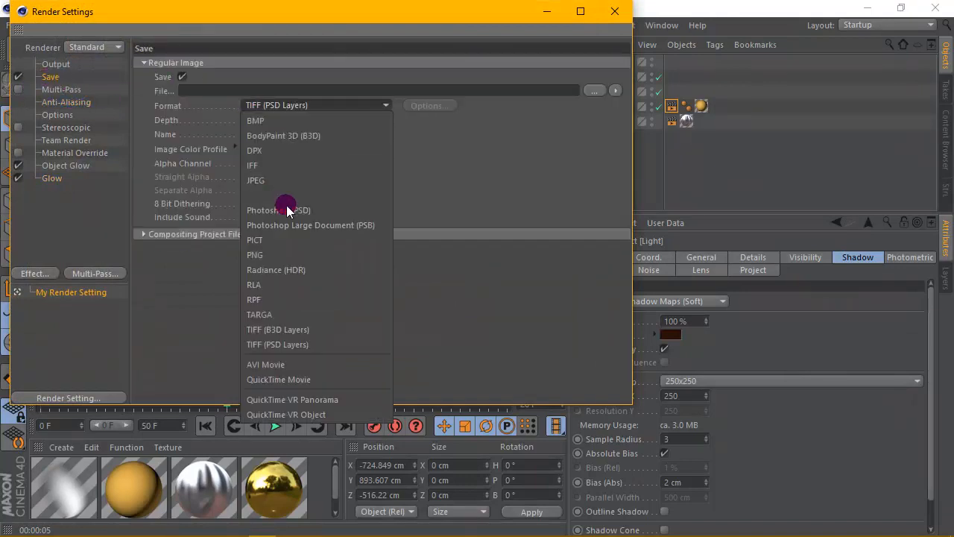
{"action": "left_click", "coordinate": [275, 363]}
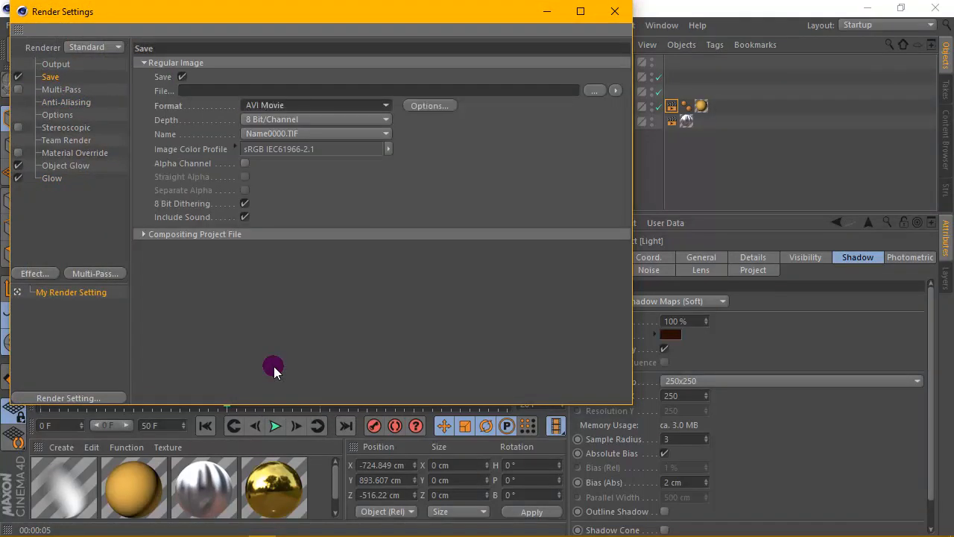
Set the render output to cover All Frames at a frame rate of 30
{"action": "left_click", "coordinate": [48, 64]}
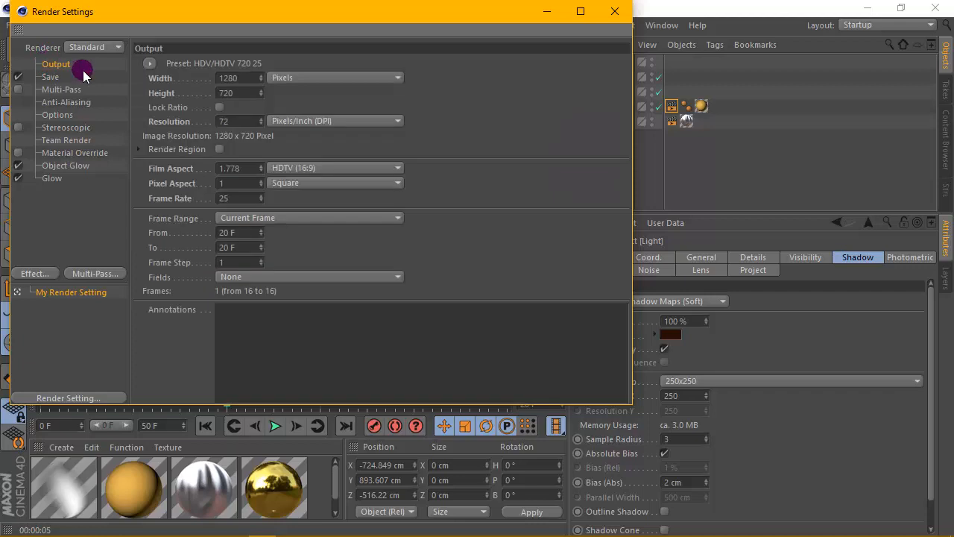
{"action": "left_click", "coordinate": [306, 222]}
{"action": "left_click", "coordinate": [271, 260]}
{"action": "left_click", "coordinate": [231, 198]}
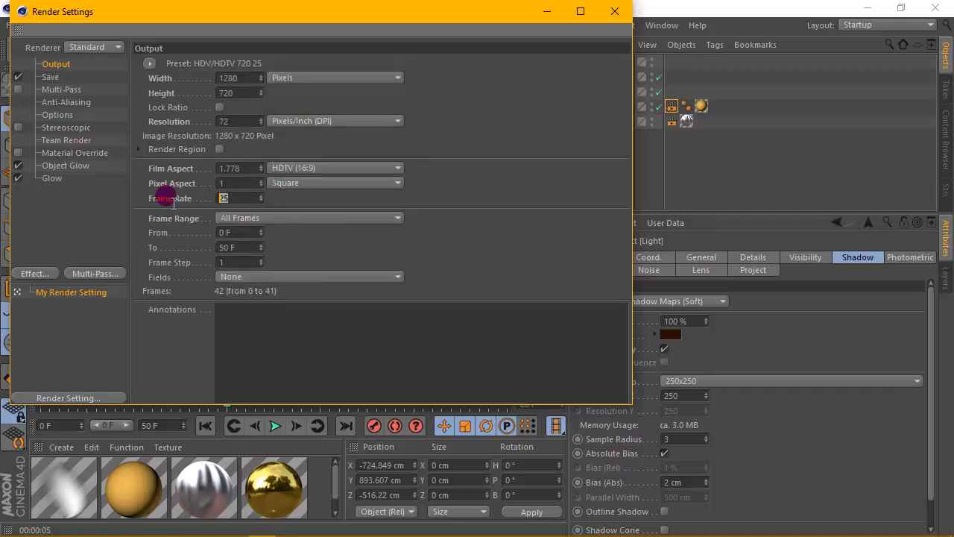
{"action": "type", "text": "30"}
{"action": "key", "text": "Return"}
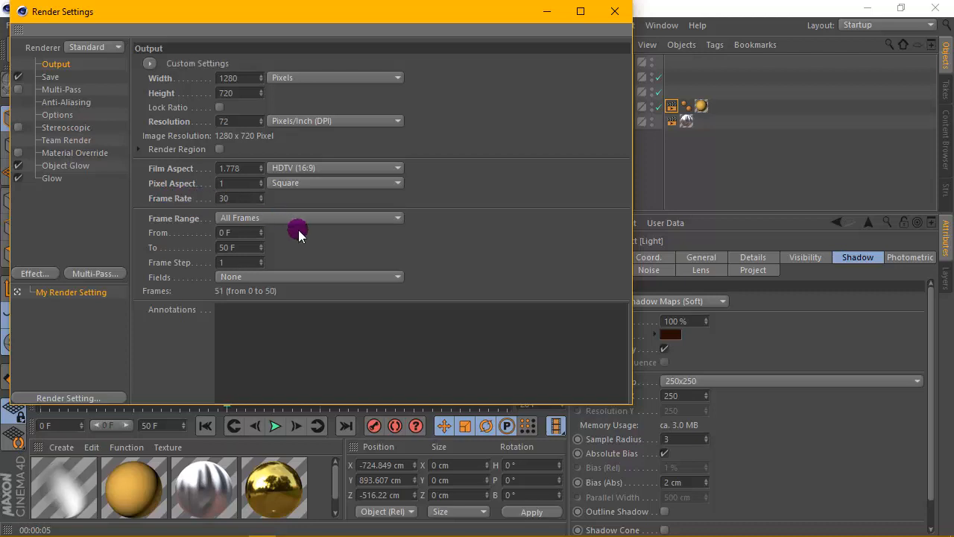
Set the render's save file to 3d10 on the Desktop and close the render settings
{"action": "left_click", "coordinate": [50, 77]}
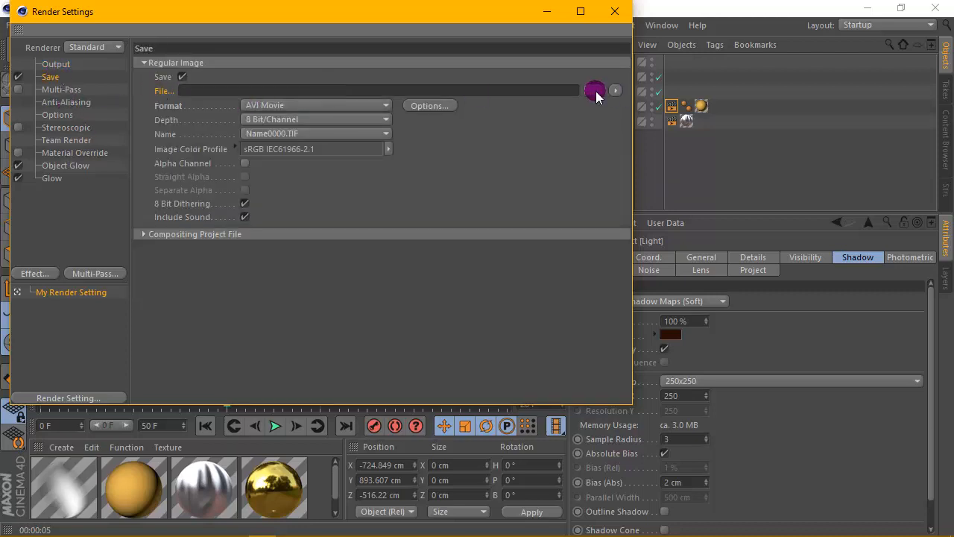
{"action": "left_click", "coordinate": [596, 91]}
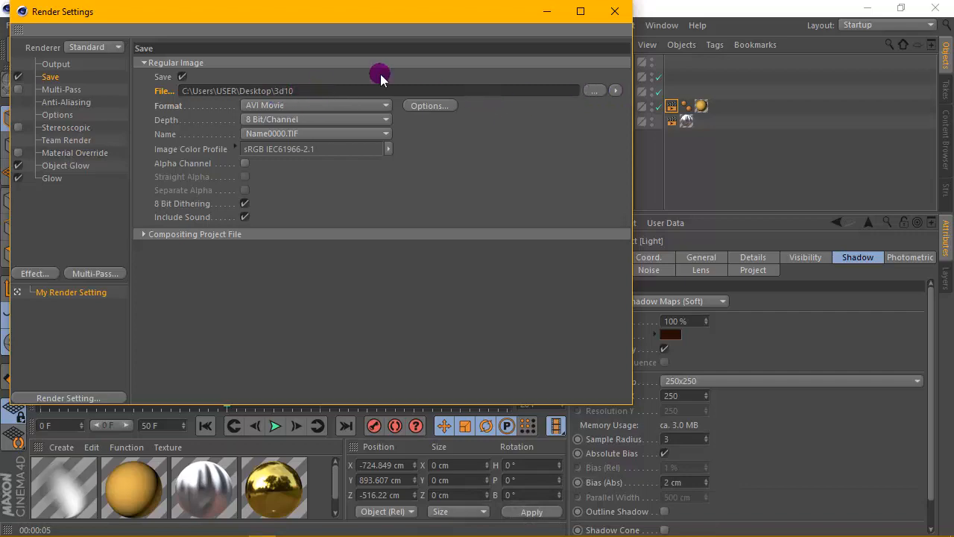
{"action": "left_click", "coordinate": [614, 11]}
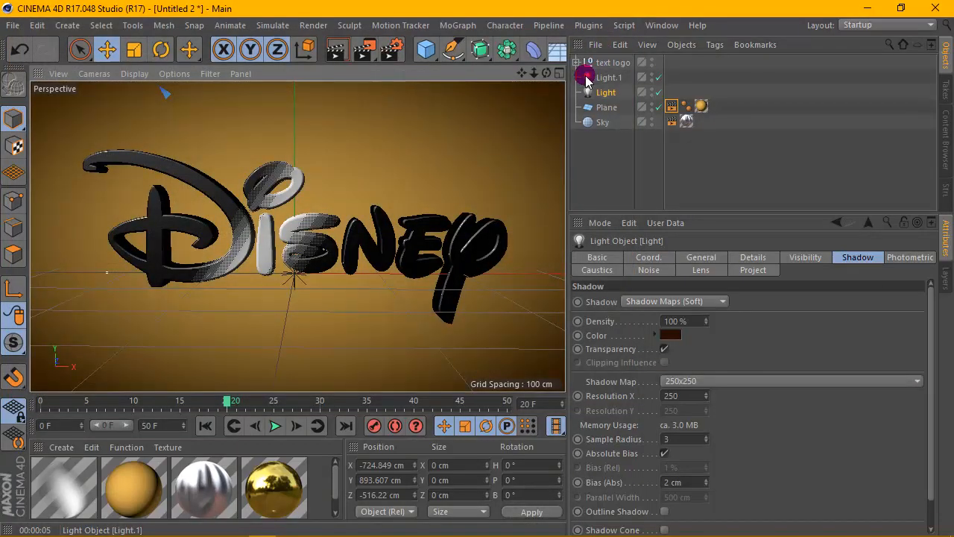
Render the perspective view, preview the shine animation from the start, and return to frame 0
{"action": "left_click", "coordinate": [336, 49]}
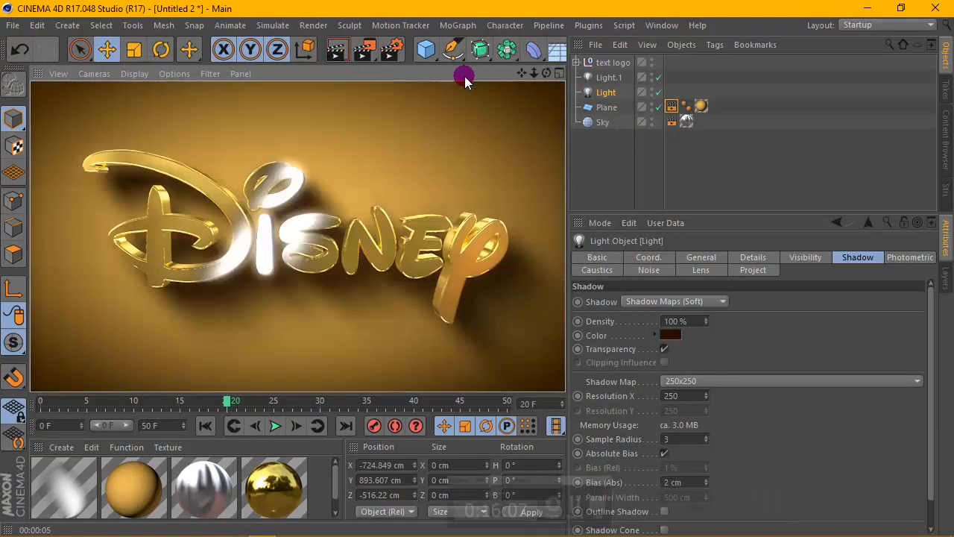
{"action": "left_click", "coordinate": [208, 425]}
{"action": "left_click", "coordinate": [273, 425]}
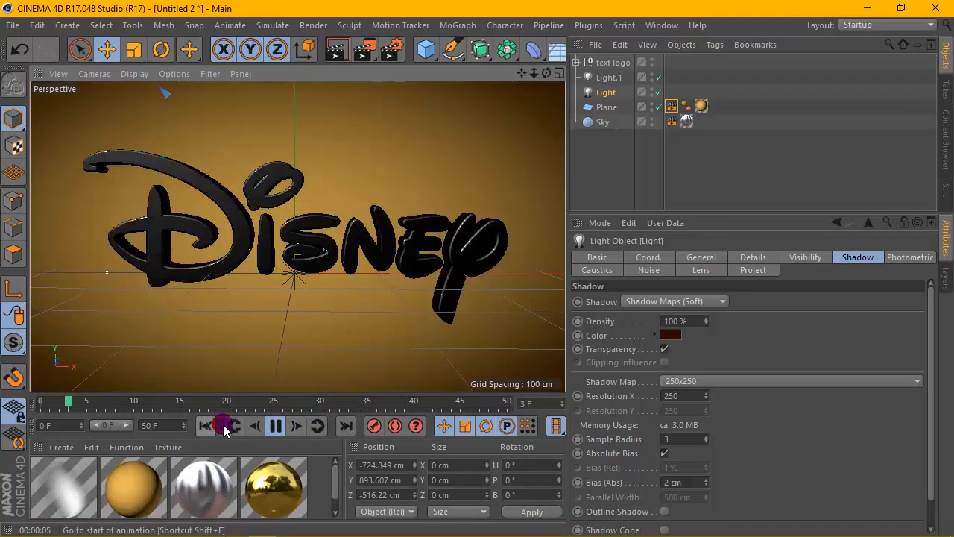
{"action": "left_click", "coordinate": [275, 426]}
{"action": "left_click", "coordinate": [213, 427]}
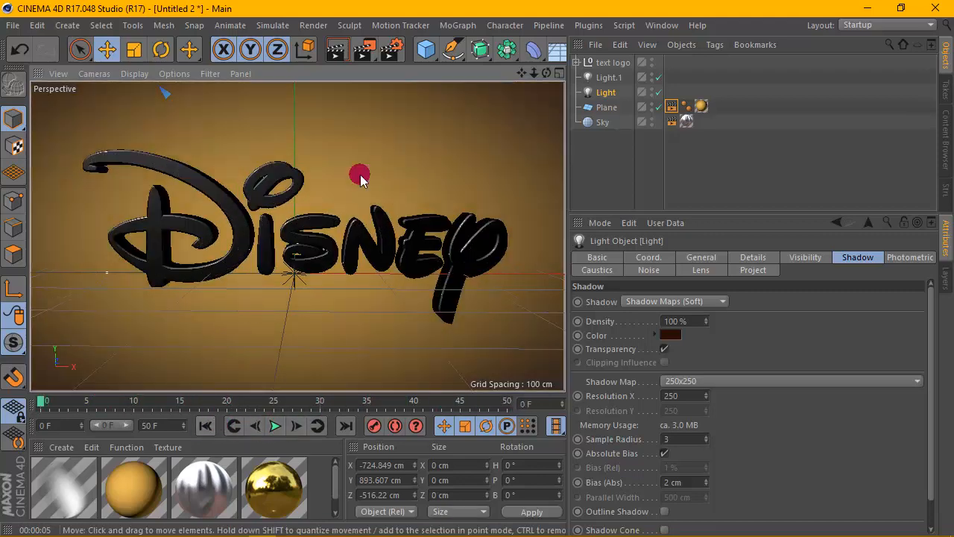